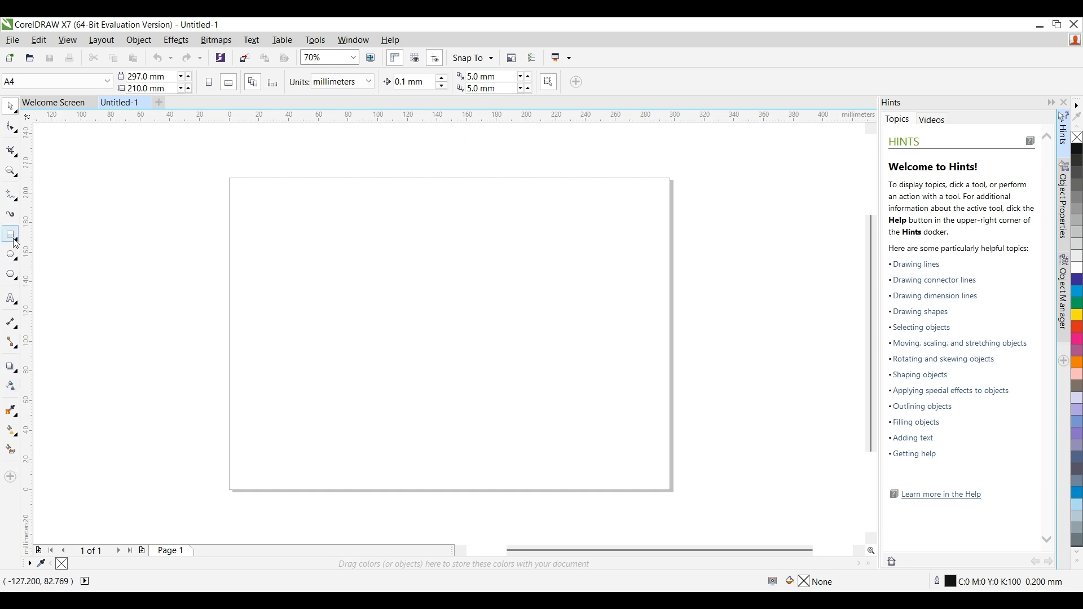
# Draw a rounded rectangle about 63 by 53 mm in the page's upper-left area, fill it green and remove its outline
pyautogui.moveTo(314, 213); pyautogui.dragTo(409, 339)
pyautogui.press('space')
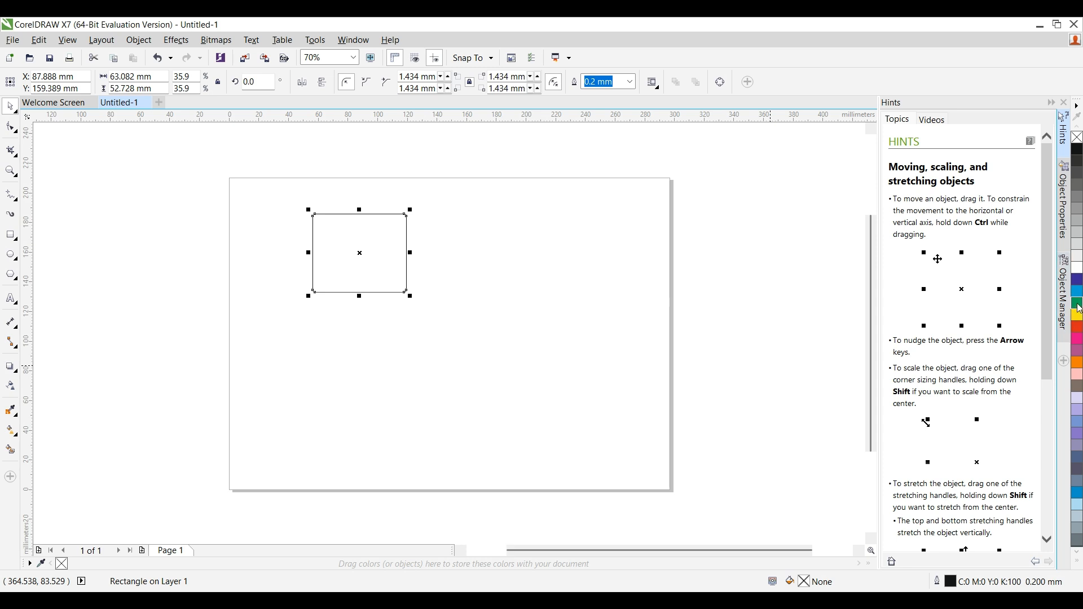
pyautogui.click(1075, 282)
pyautogui.click(1078, 303)
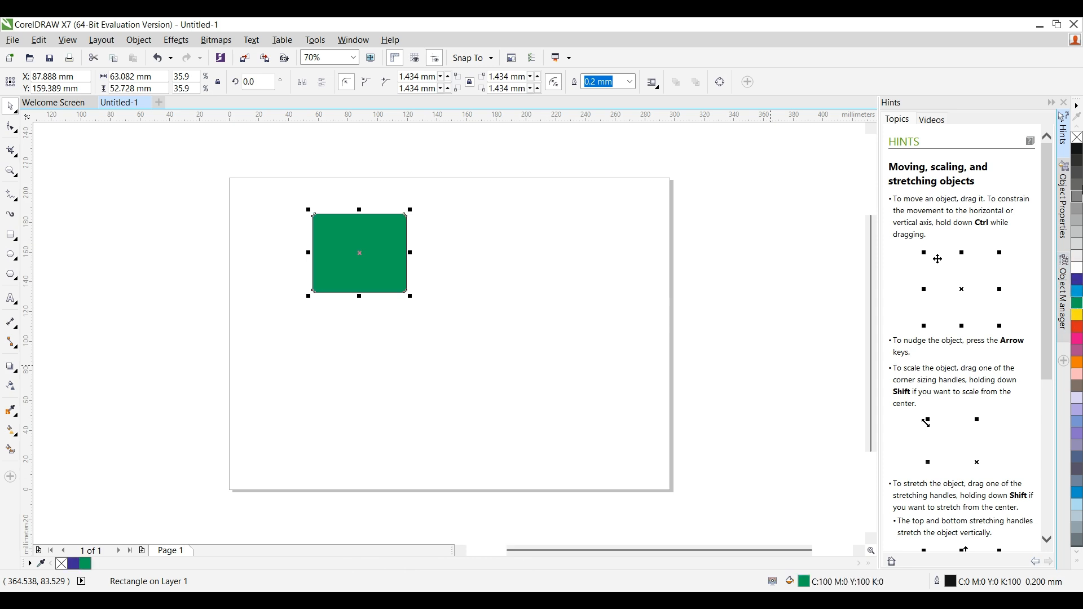
pyautogui.rightClick(1078, 139)
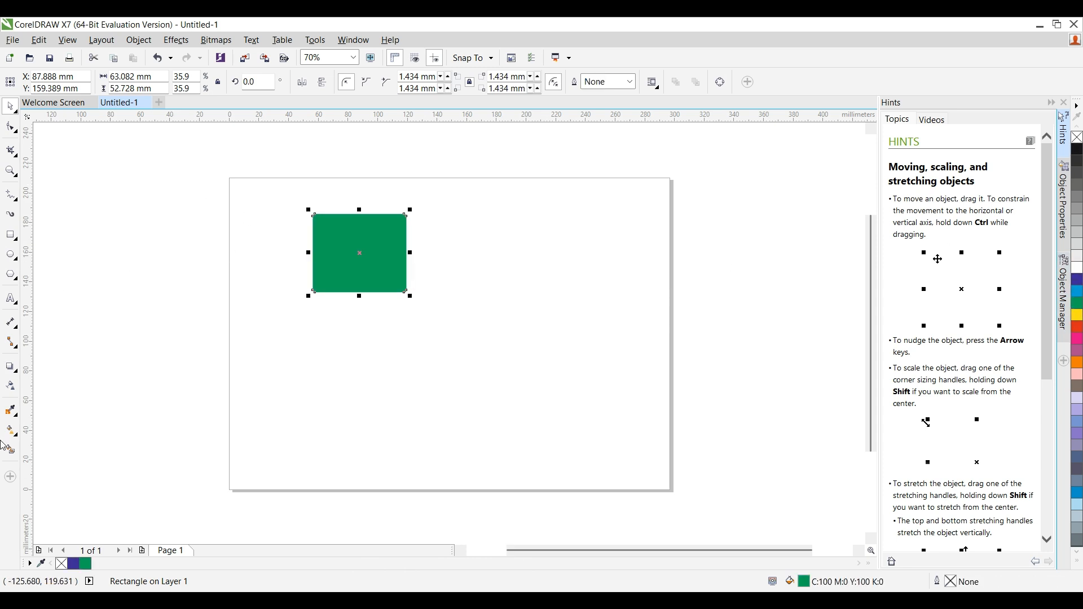
# Apply a drop shadow to the green rectangle, offset about 27 mm to the right and 4 mm upward
pyautogui.click(10, 386)
pyautogui.click(88, 383)
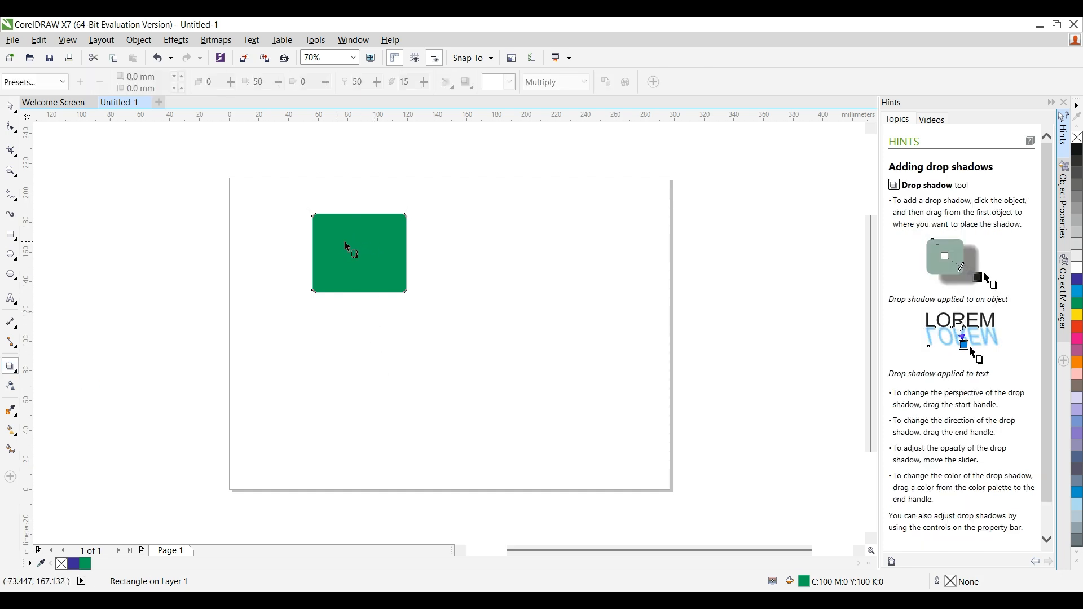
pyautogui.moveTo(344, 242); pyautogui.dragTo(445, 239)
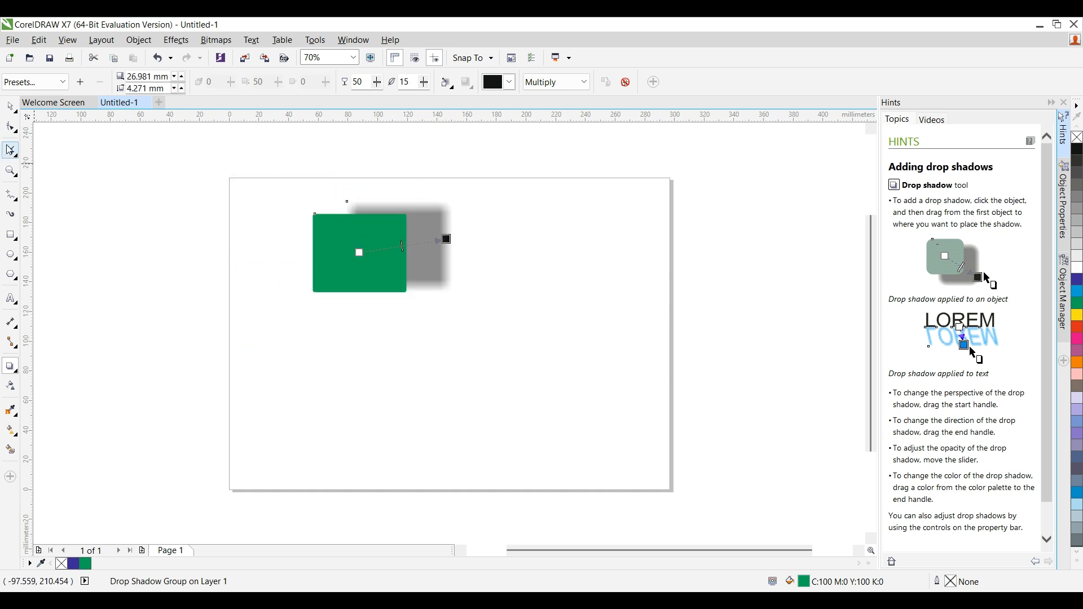
pyautogui.click(9, 107)
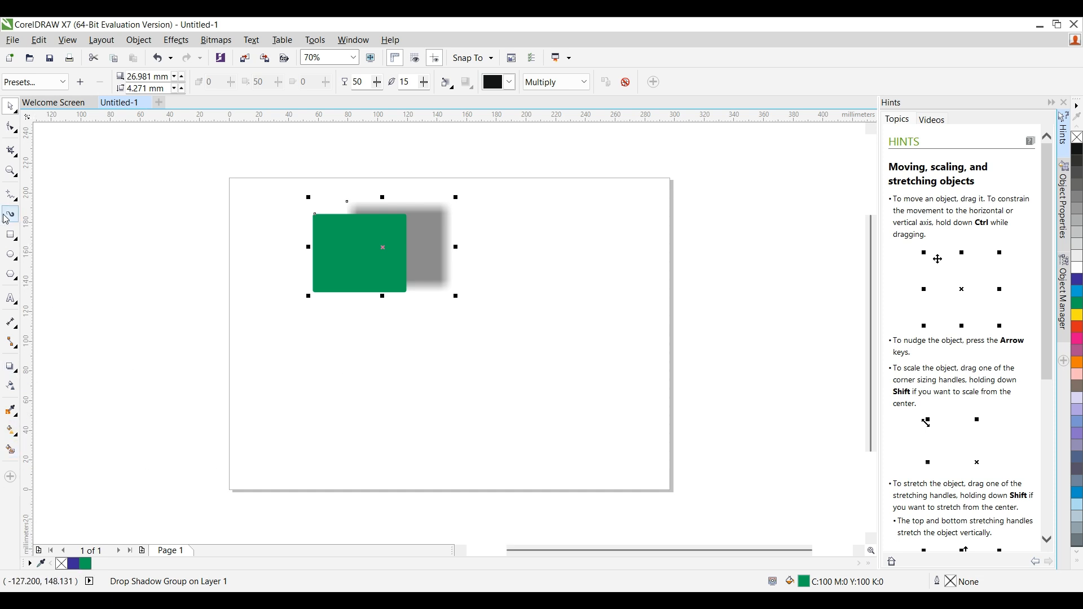
# Draw a rounded rectangle about 162 by 73 mm below the green one and add a concentric copy scaled to 37.5%
pyautogui.click(9, 236)
pyautogui.moveTo(344, 342); pyautogui.dragTo(585, 450)
pyautogui.click(10, 107)
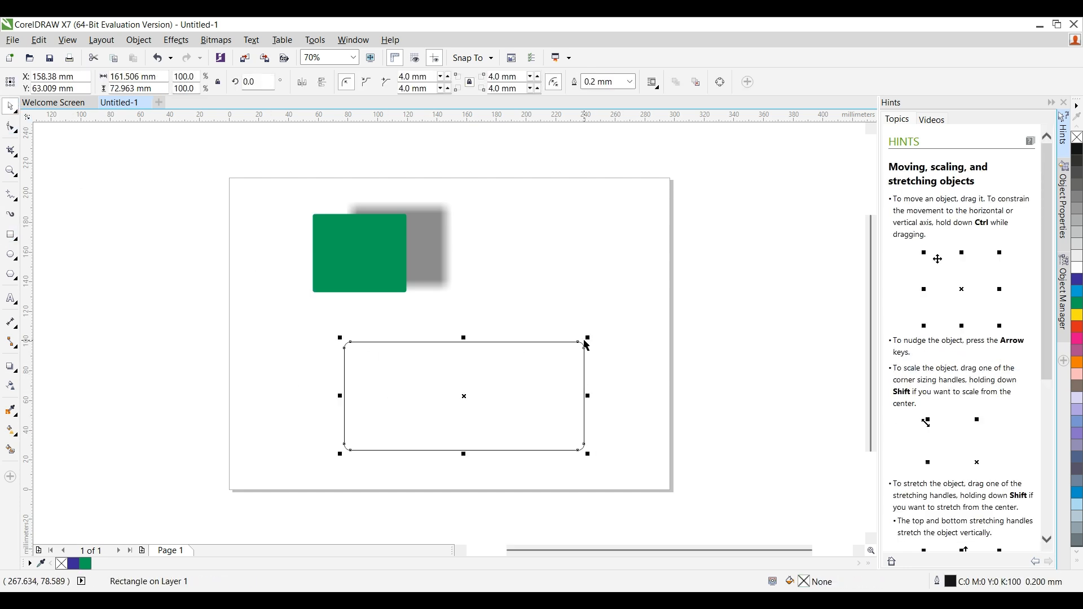
pyautogui.moveTo(589, 336); pyautogui.dragTo(552, 375)
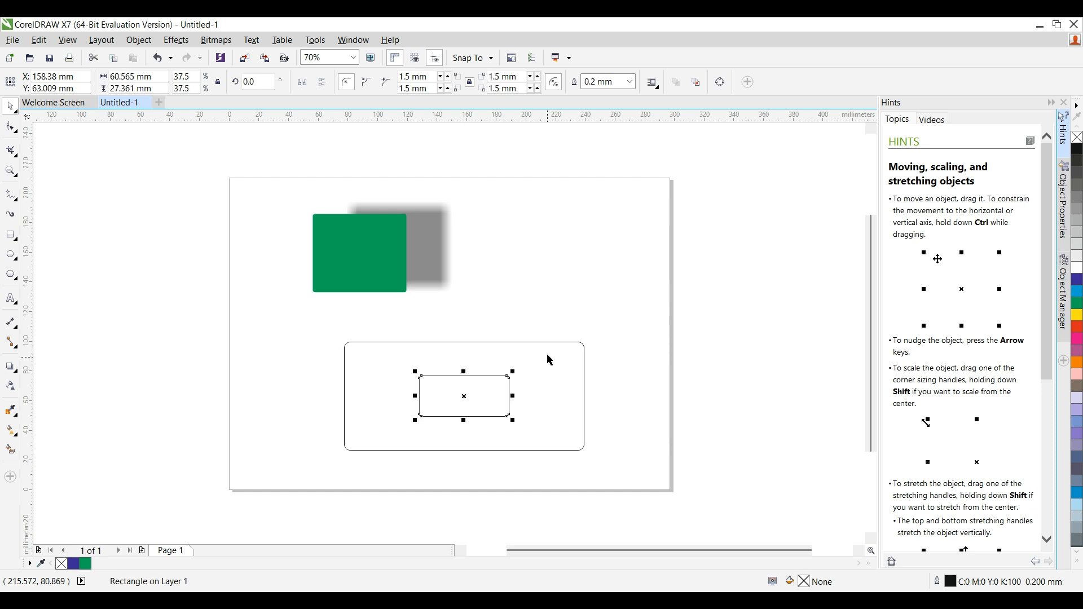
# Add one-step inside contours to both nested rectangles, offset about 18 mm on the outer and 6.5 mm on the inner
pyautogui.click(542, 342)
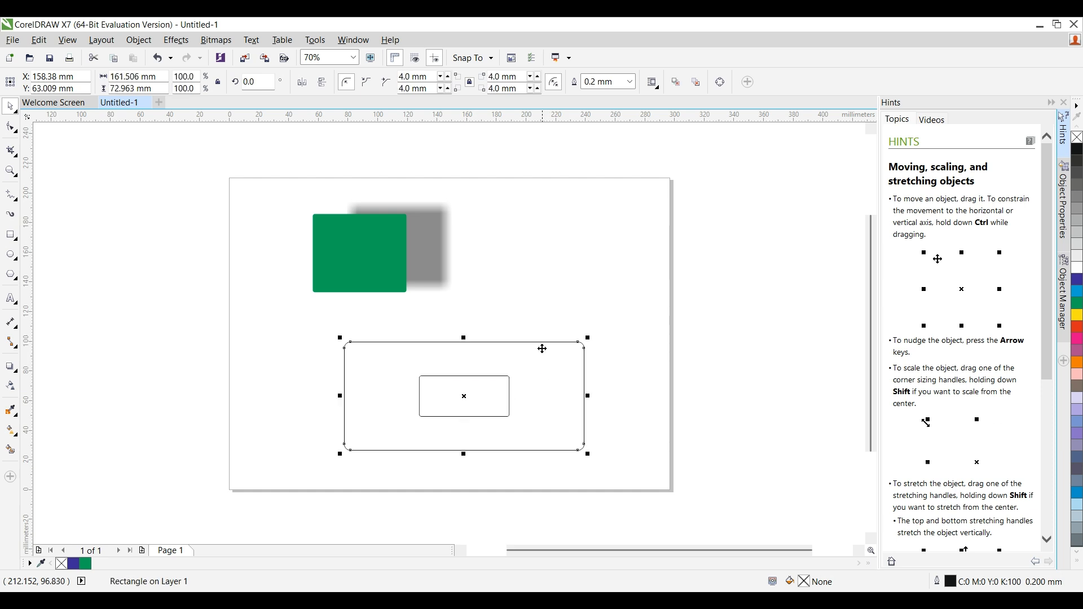
pyautogui.click(15, 371)
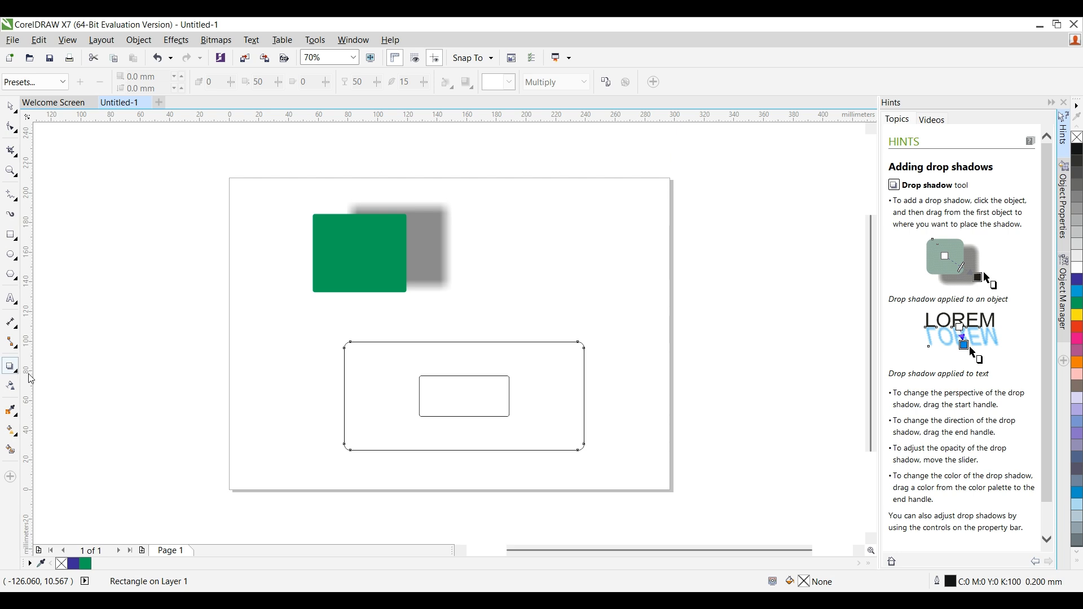
pyautogui.click(46, 377)
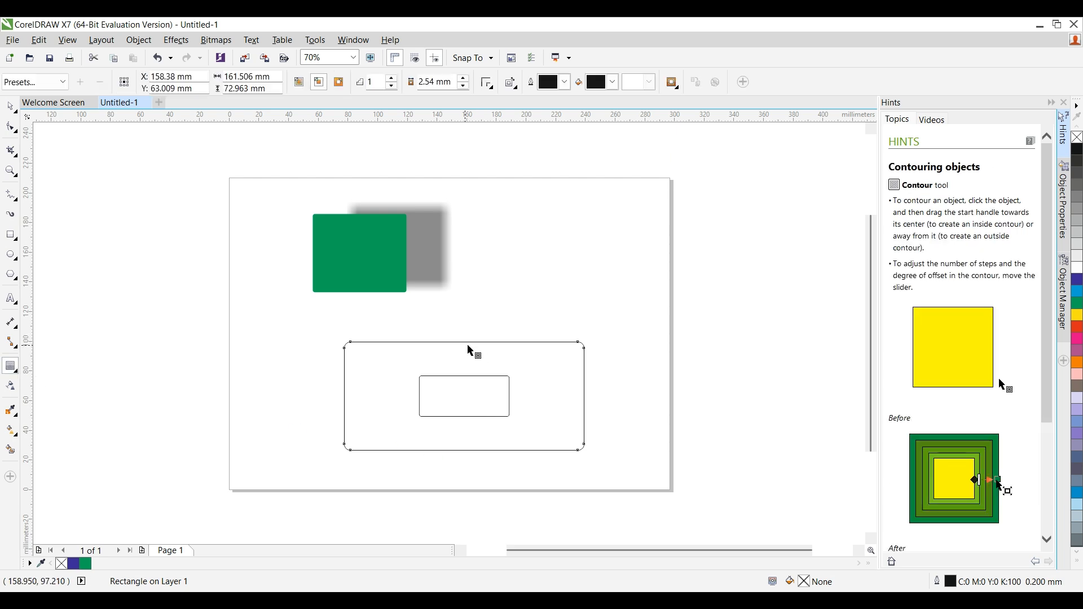
pyautogui.moveTo(466, 343)
pyautogui.mouseDown()
pyautogui.moveTo(468, 365)
pyautogui.moveTo(466, 358)
pyautogui.mouseUp()
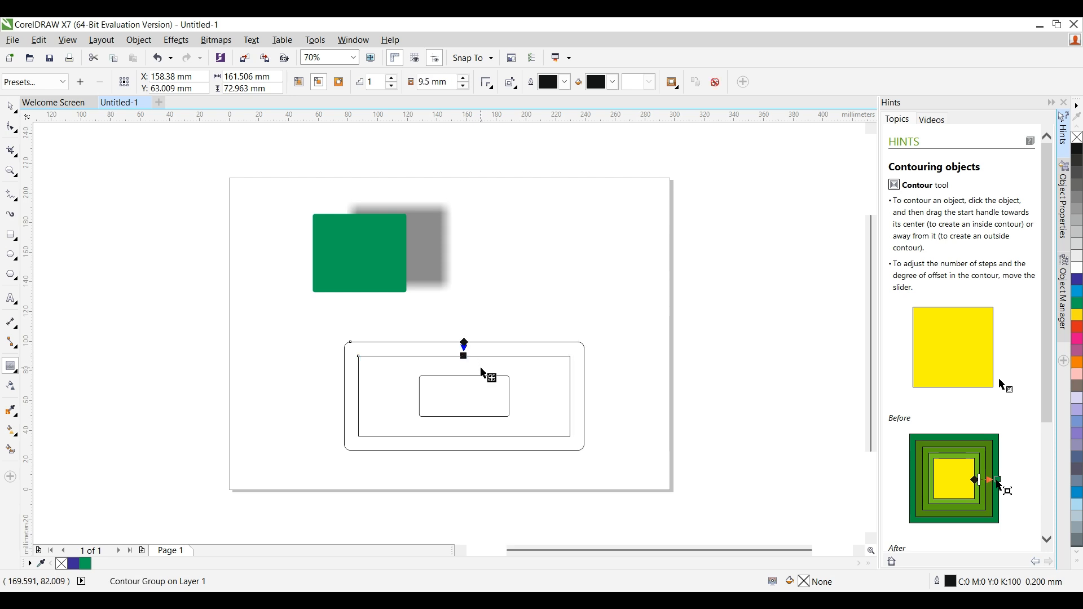
pyautogui.click(486, 399)
pyautogui.moveTo(477, 378)
pyautogui.mouseDown()
pyautogui.moveTo(475, 391)
pyautogui.moveTo(475, 369)
pyautogui.mouseUp()
pyautogui.click(476, 359)
pyautogui.click(19, 105)
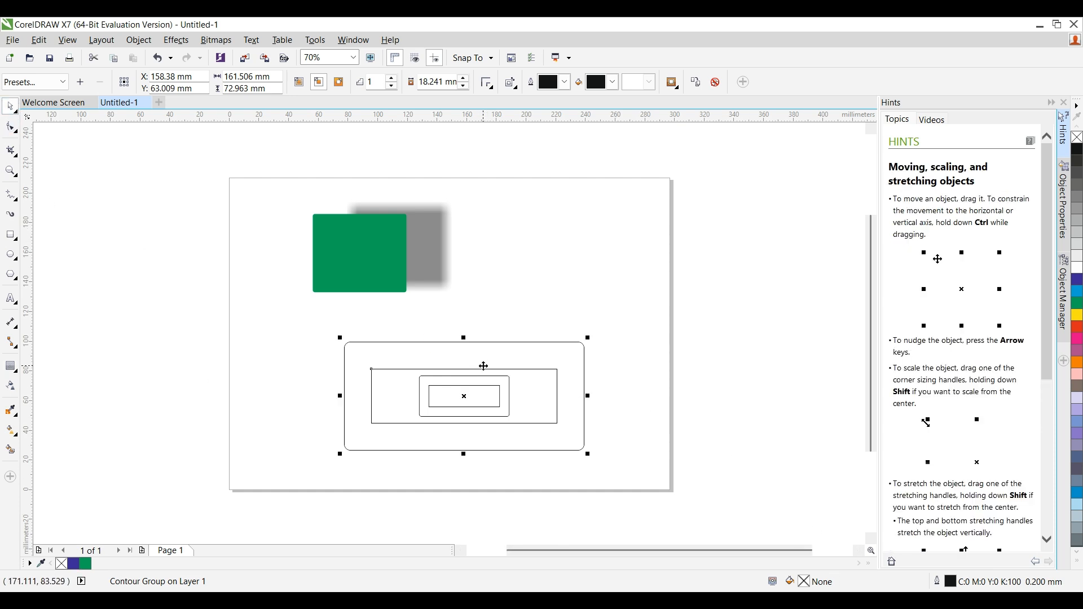
# Clear the page by removing both contoured rectangles and the green rectangle with its drop shadow
pyautogui.hotkey('ctrl', 'z')
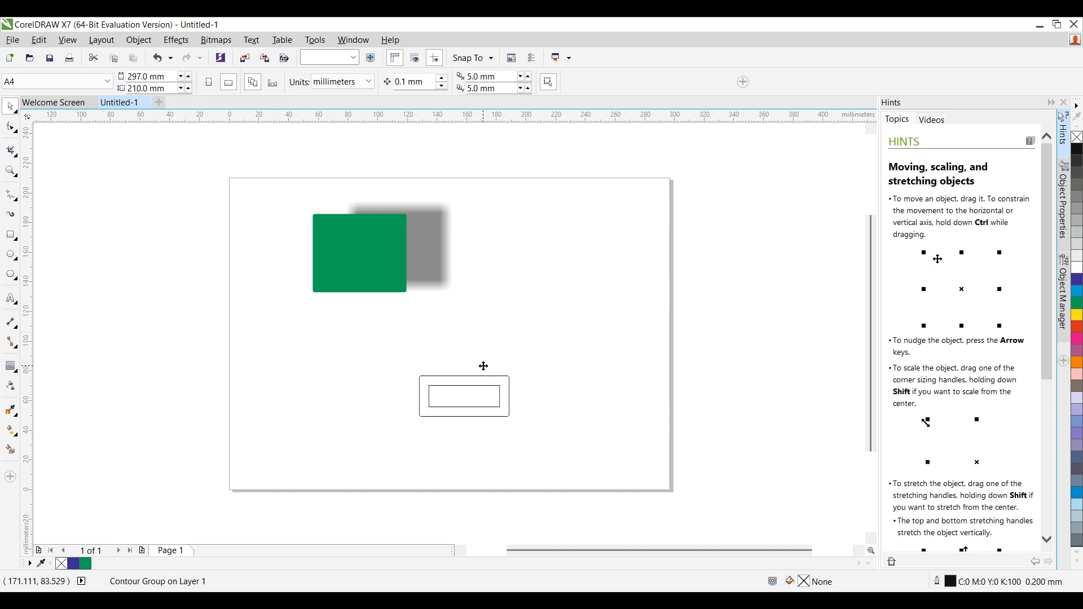
pyautogui.moveTo(535, 337); pyautogui.dragTo(288, 455)
pyautogui.press('Delete')
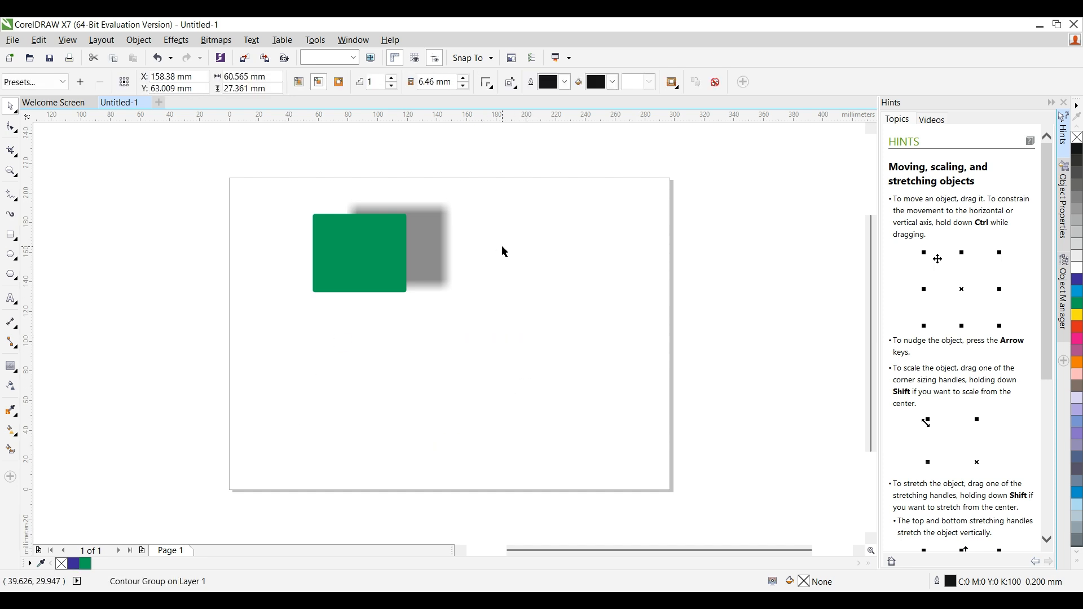
pyautogui.click(338, 251)
pyautogui.press('Delete')
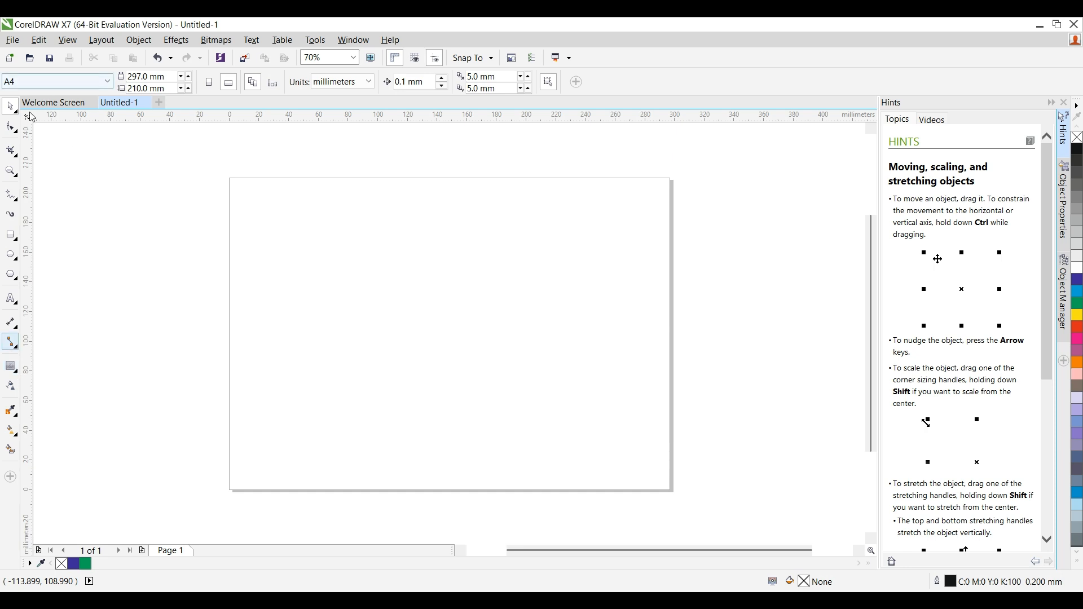
# Draw a nearly horizontal straight line about 249 mm wide across the middle of the page with the Freehand tool
pyautogui.click(10, 195)
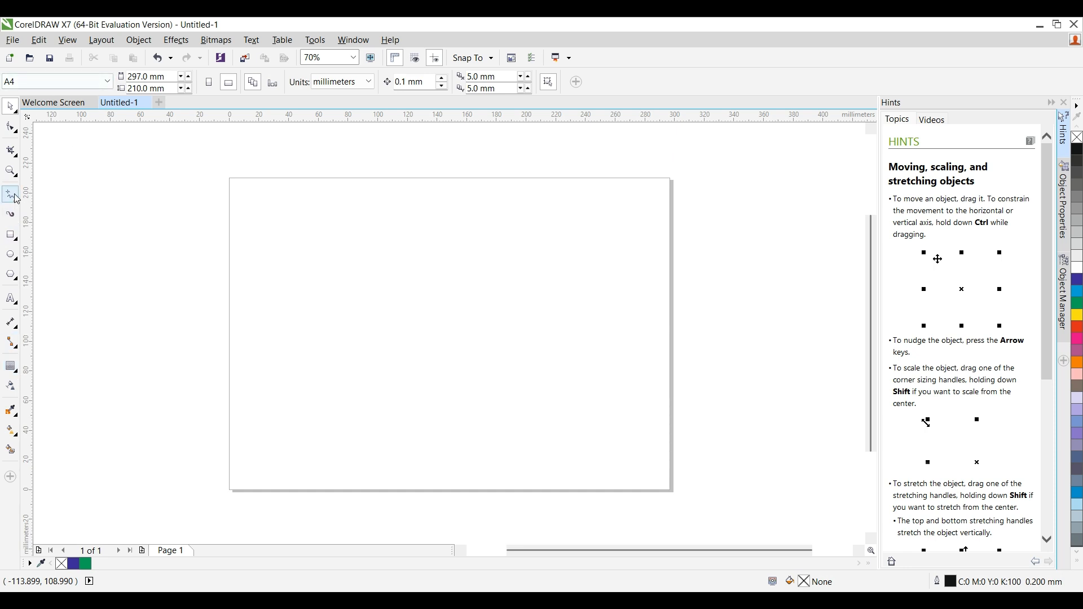
pyautogui.click(258, 327)
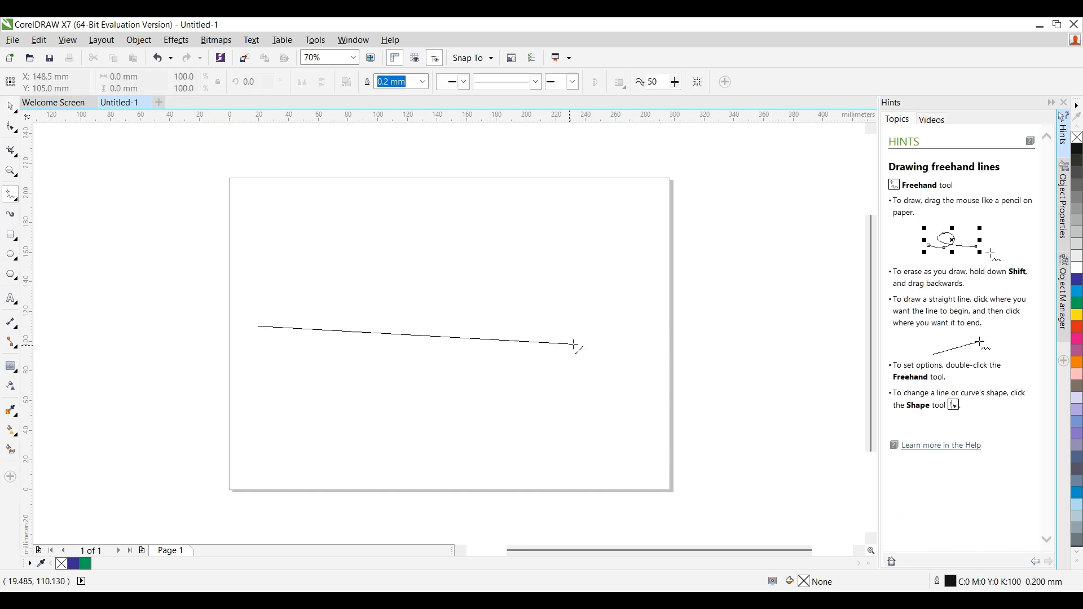
pyautogui.click(630, 313)
# Convert the line to a curve with the Shape tool and bend it into a gentle S-wave about 17 mm high
pyautogui.click(21, 130)
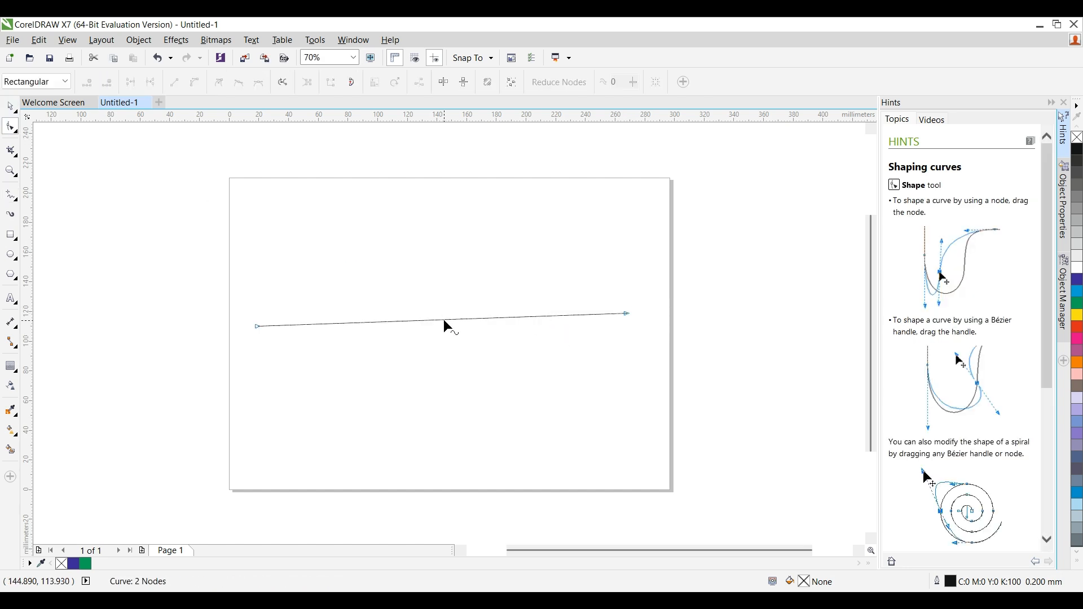
pyautogui.moveTo(223, 298); pyautogui.dragTo(808, 391)
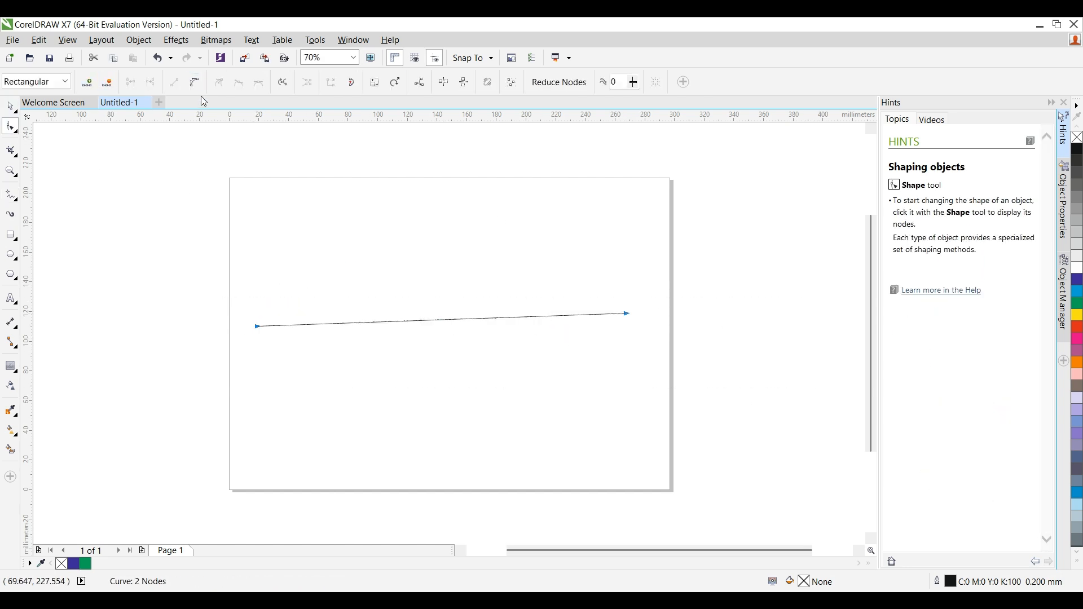
pyautogui.click(446, 319)
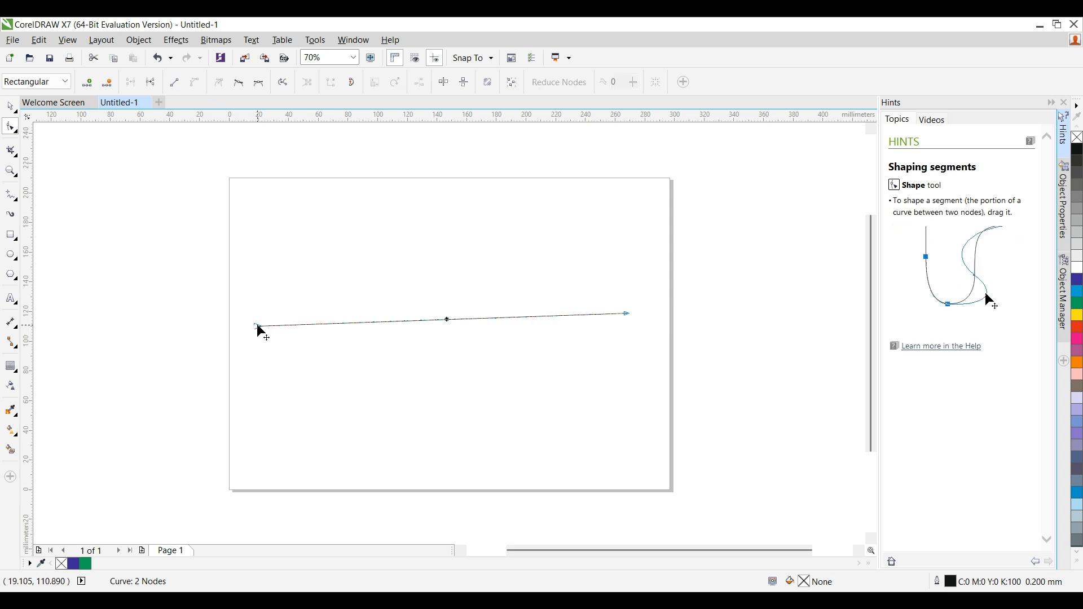
pyautogui.moveTo(378, 321); pyautogui.dragTo(383, 272)
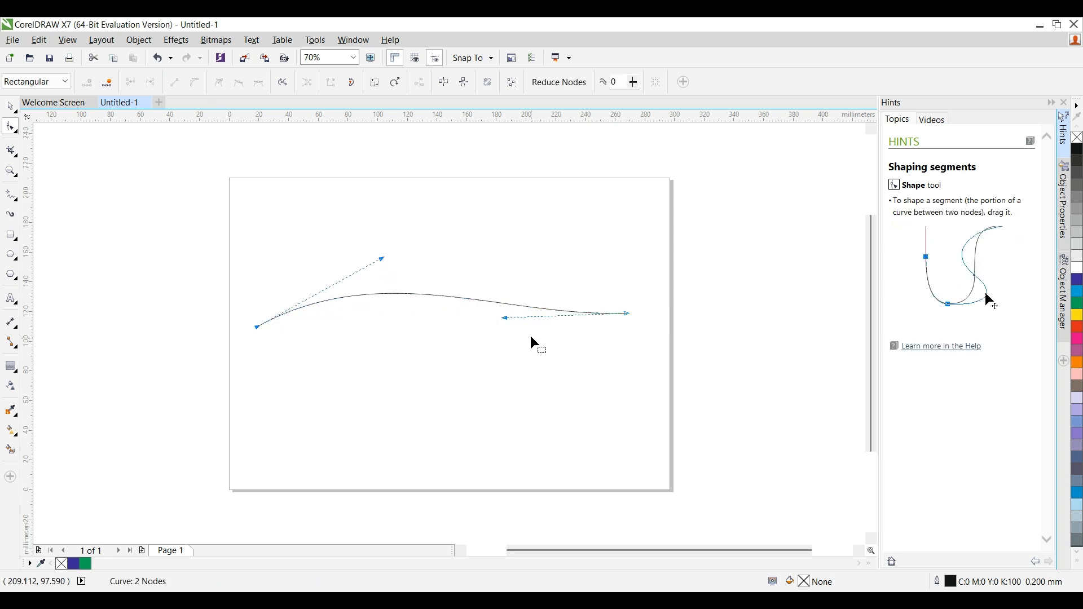
pyautogui.moveTo(505, 319); pyautogui.dragTo(492, 353)
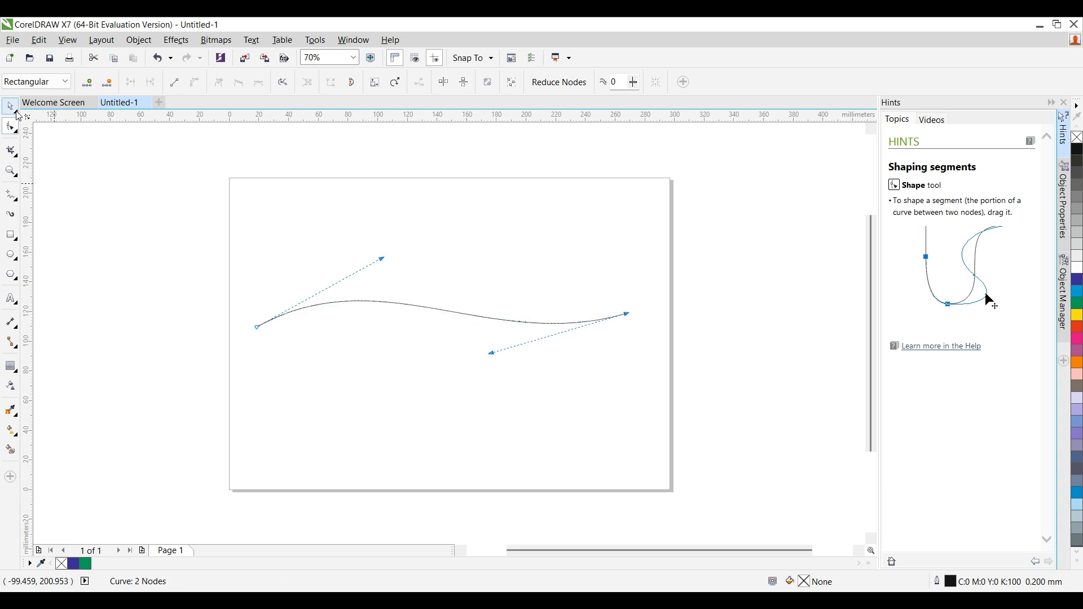
pyautogui.press('space')
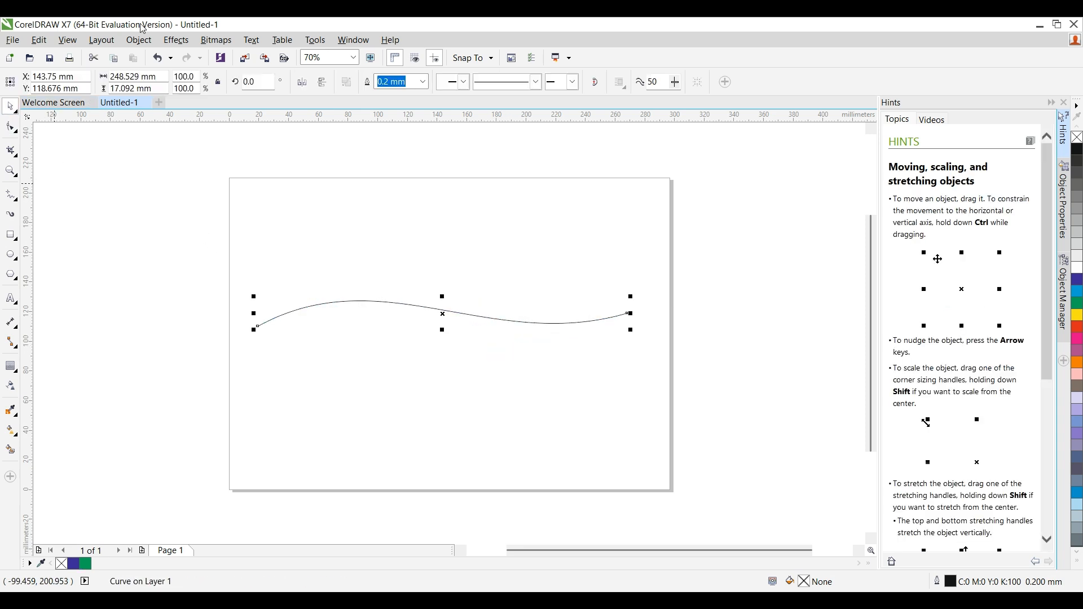
# Duplicate the wave about 14 mm lower and rotate the copy so its right end nearly meets the original's
pyautogui.moveTo(442, 314); pyautogui.dragTo(445, 334)
pyautogui.rightClick(446, 334)
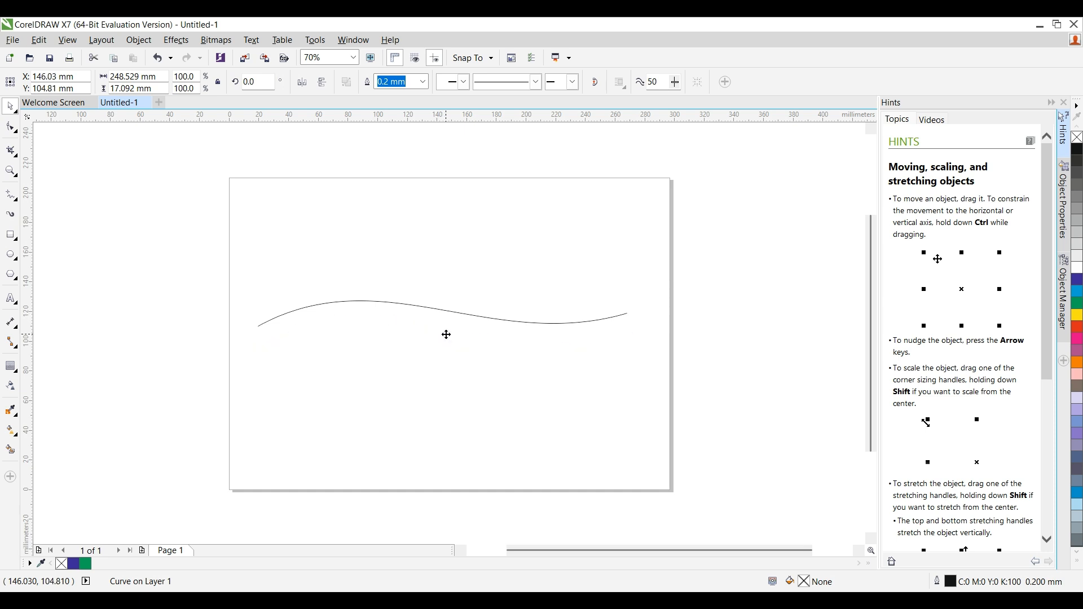
pyautogui.moveTo(637, 318); pyautogui.dragTo(625, 299)
pyautogui.click(687, 280)
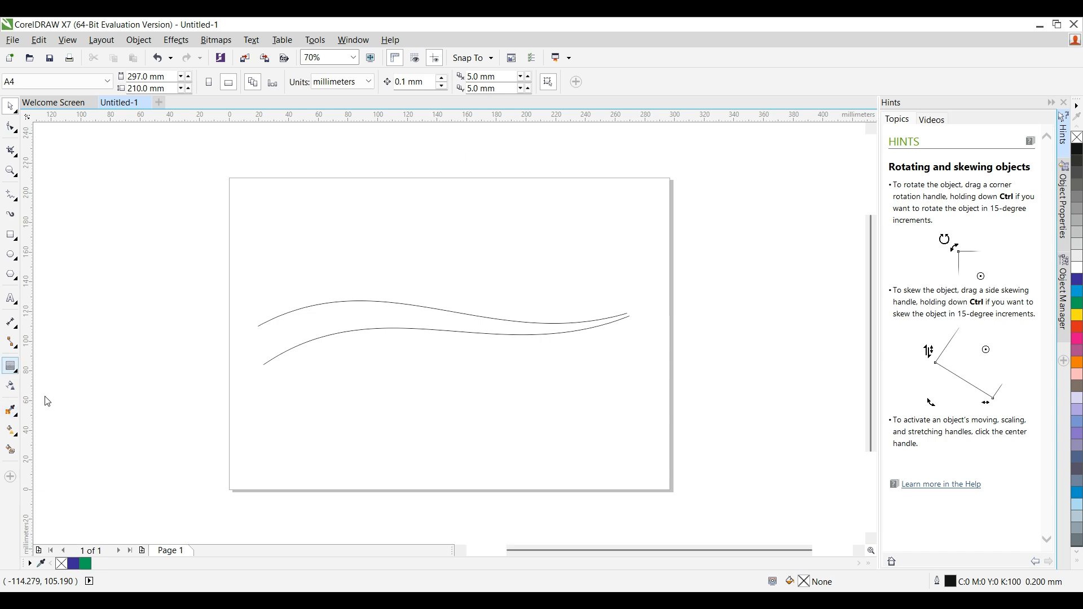
# Blend the upper wave into the lower one with 20 steps and move the blend group about 47 mm right and 11 mm up
pyautogui.moveTo(382, 307); pyautogui.dragTo(385, 337)
pyautogui.click(8, 104)
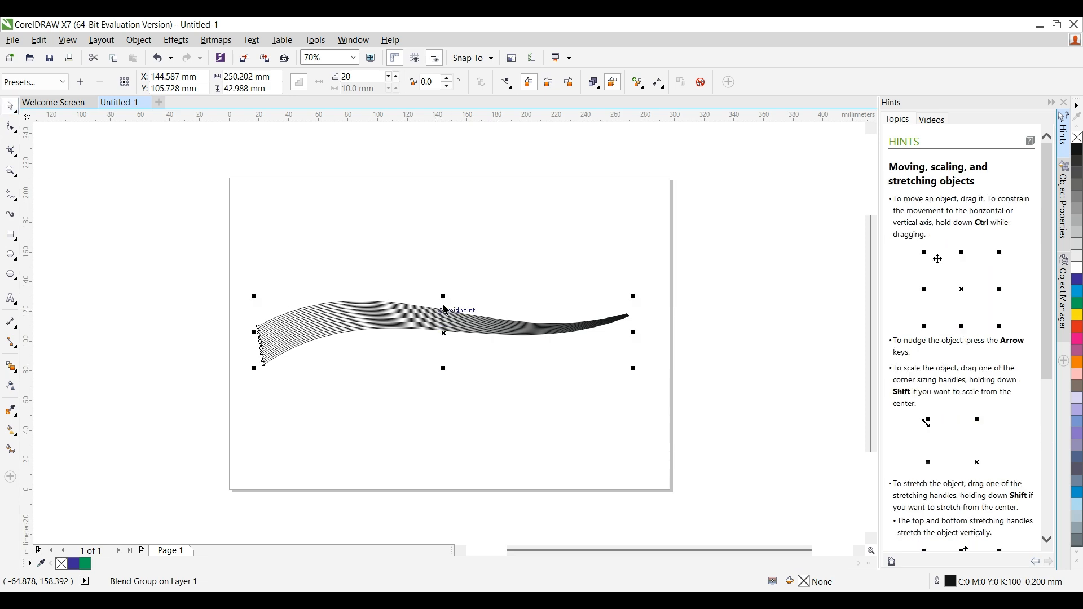
pyautogui.scroll(6, 440, 316)
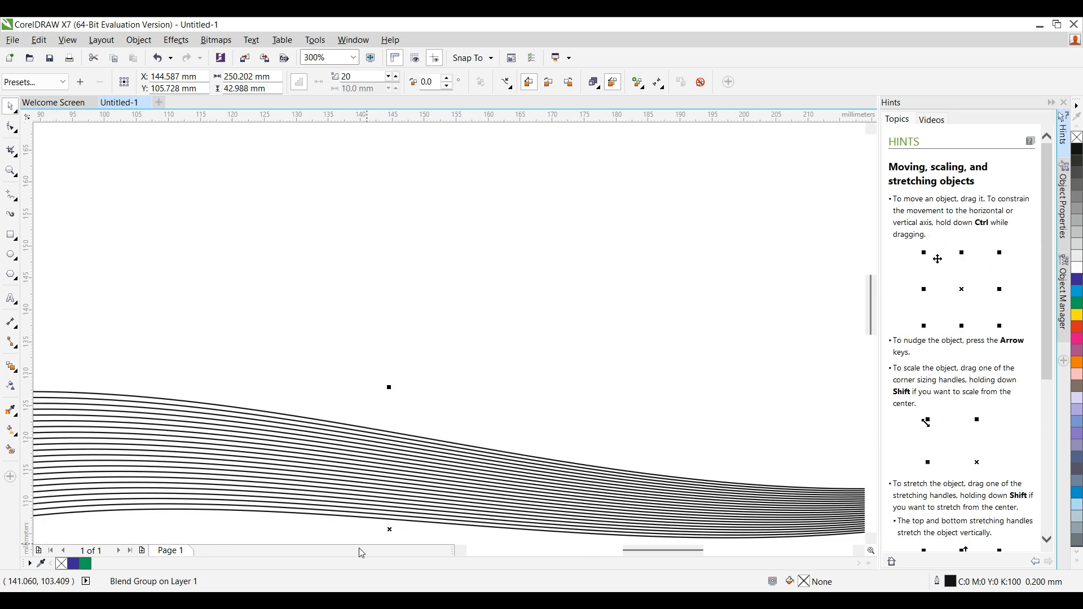
pyautogui.scroll(3, 363, 525)
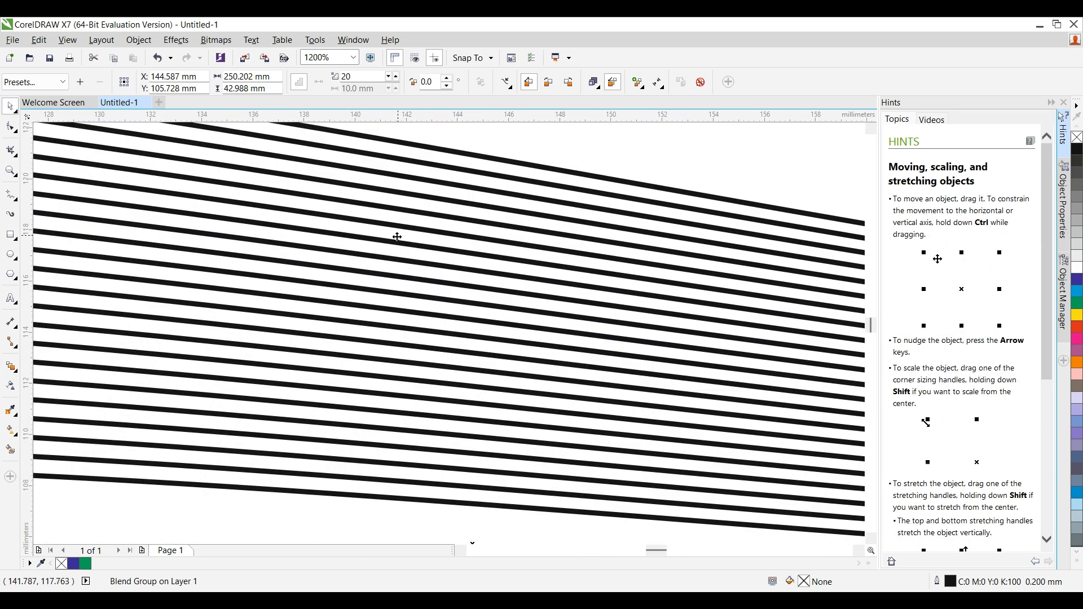
pyautogui.scroll(-6, 343, 303)
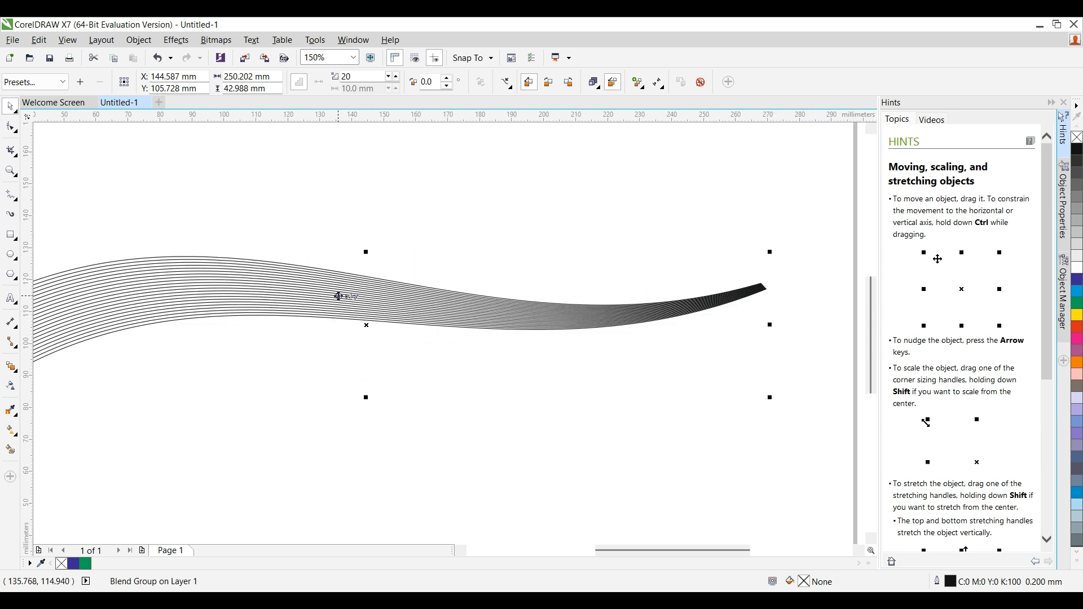
pyautogui.scroll(-2, 339, 293)
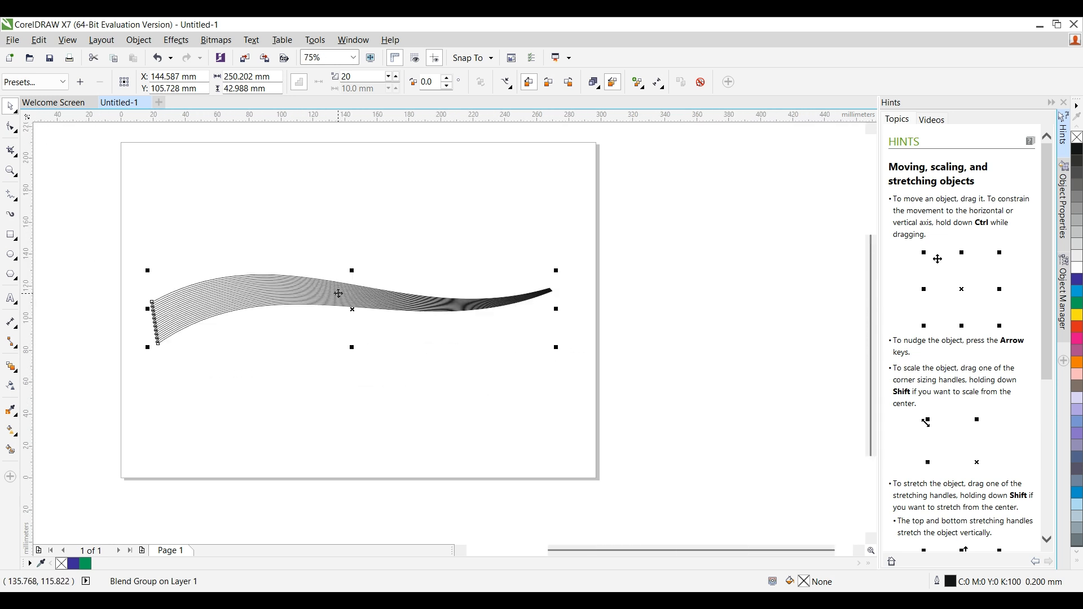
pyautogui.click(162, 247)
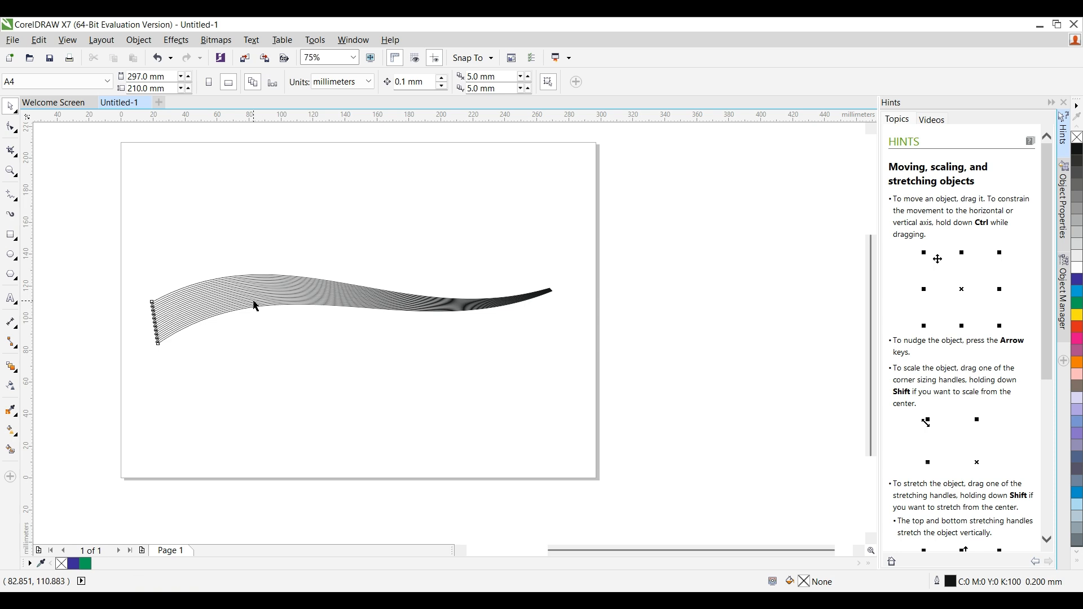
pyautogui.moveTo(254, 303); pyautogui.dragTo(331, 284)
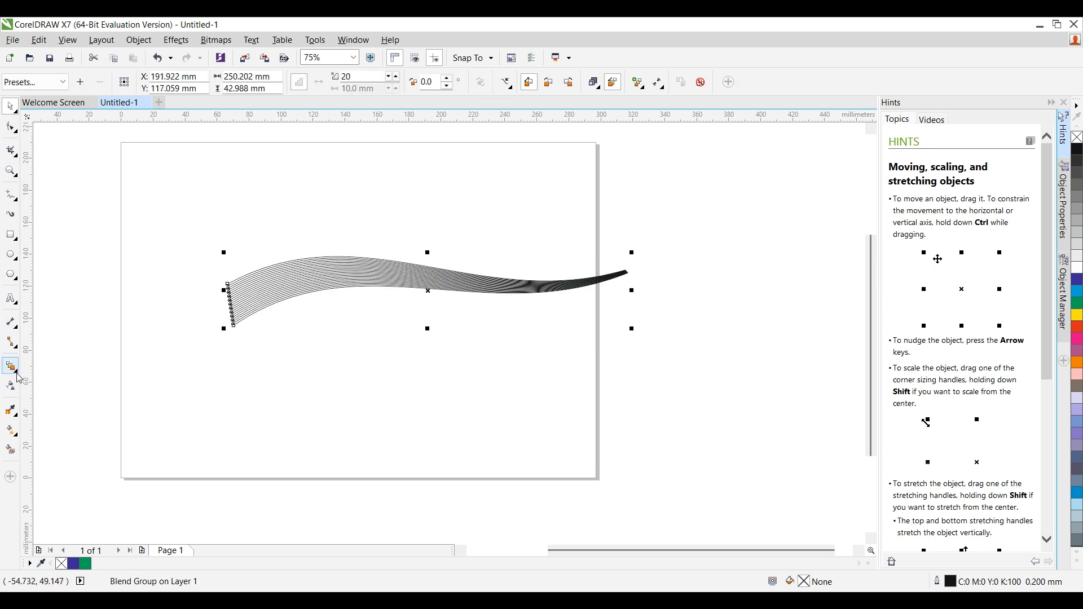
# Draw a rounded rectangle about 100 by 77 mm below the blended wave
pyautogui.click(9, 236)
pyautogui.moveTo(304, 331); pyautogui.dragTo(467, 458)
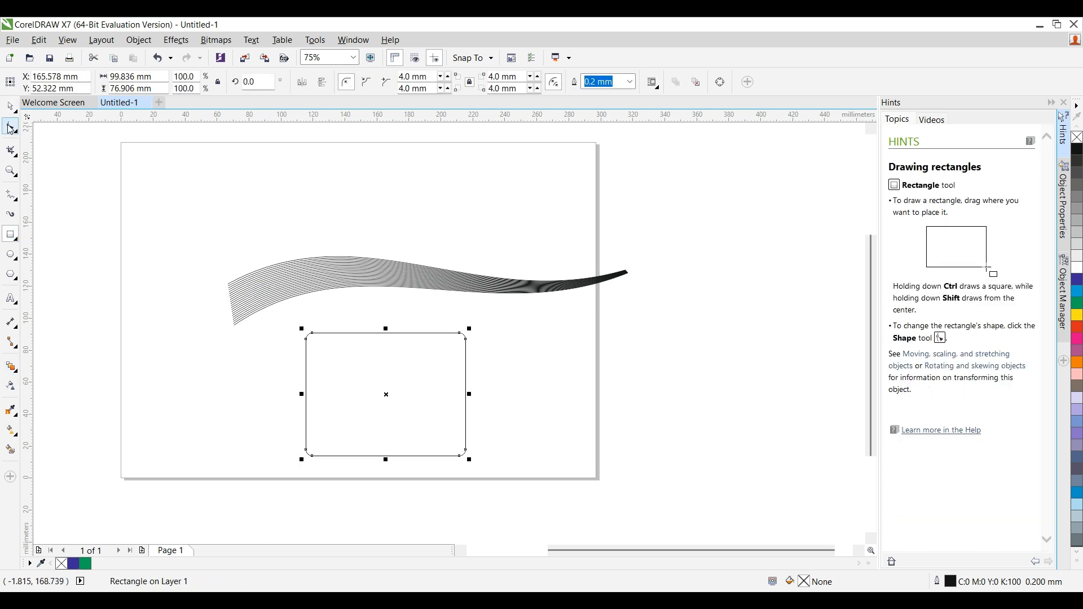
pyautogui.click(15, 106)
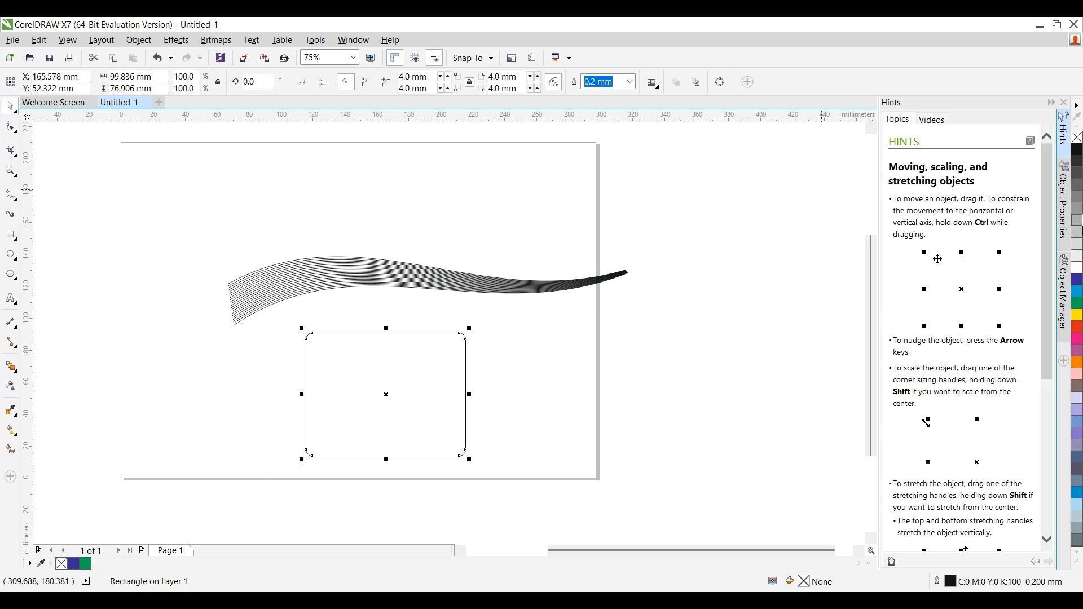
# Fill the rounded rectangle red and apply a push and pull distortion with amplitude 70, positioning its centre near the shape's middle
pyautogui.click(1078, 327)
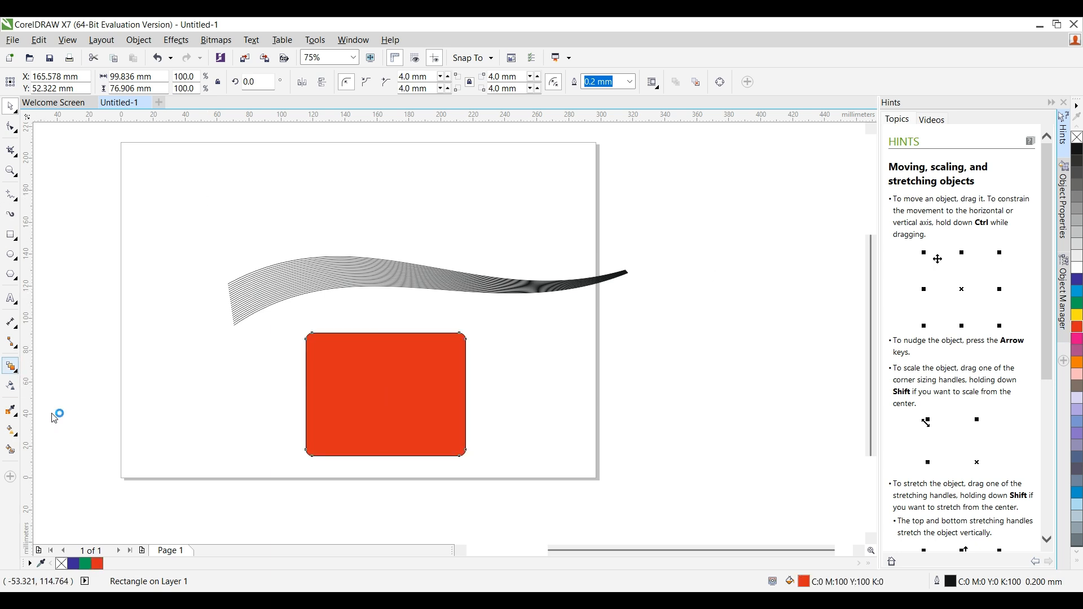
pyautogui.moveTo(362, 374); pyautogui.dragTo(414, 425)
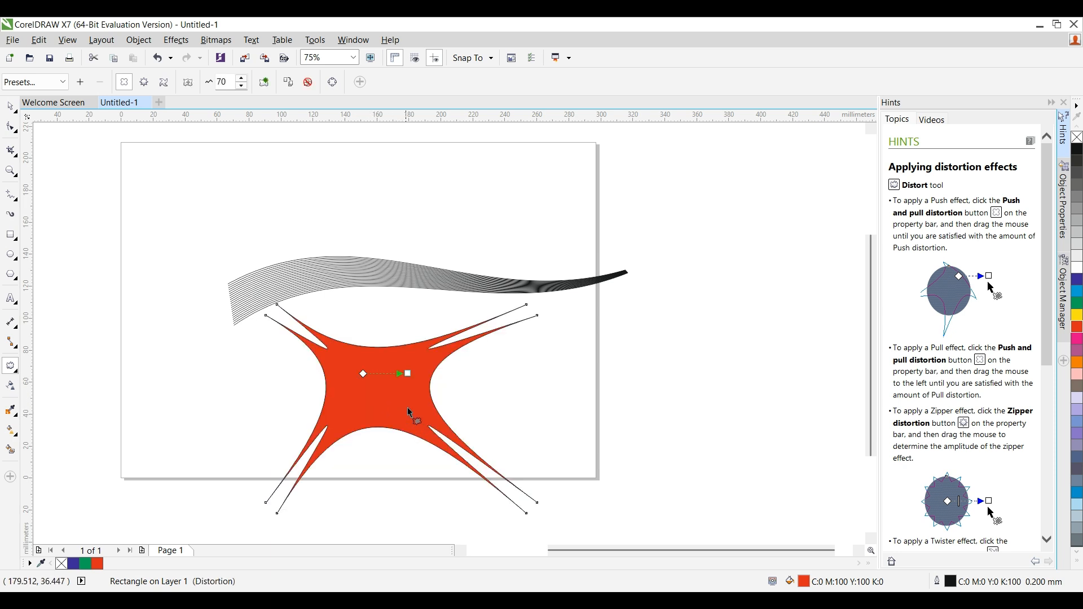
pyautogui.moveTo(363, 373); pyautogui.dragTo(375, 395)
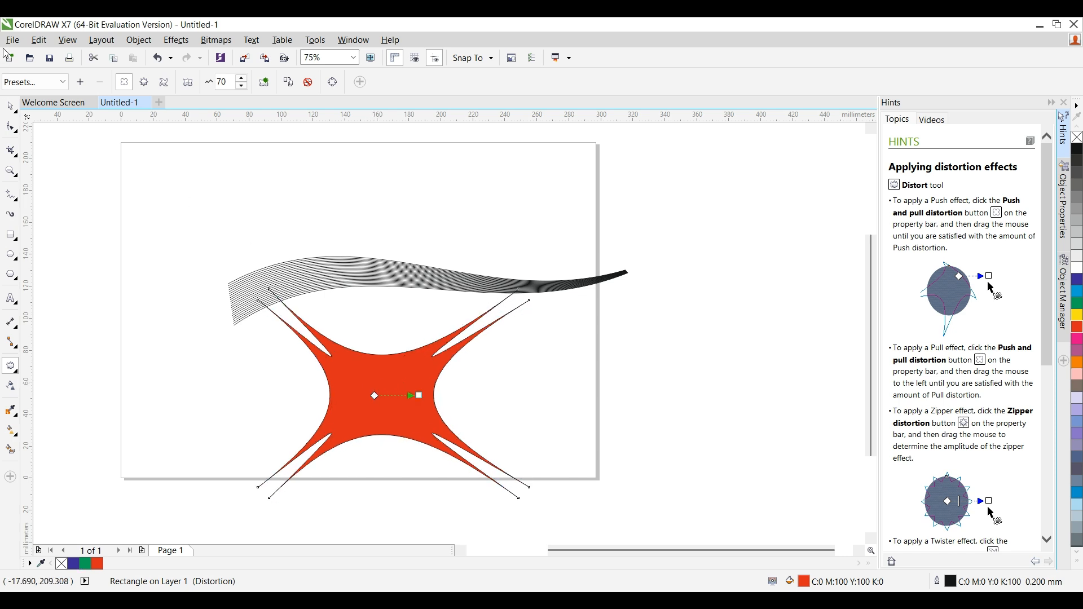
# Remove the distorted red shape's outline and move the shape about 70 mm to the right
pyautogui.click(13, 109)
pyautogui.rightClick(1077, 137)
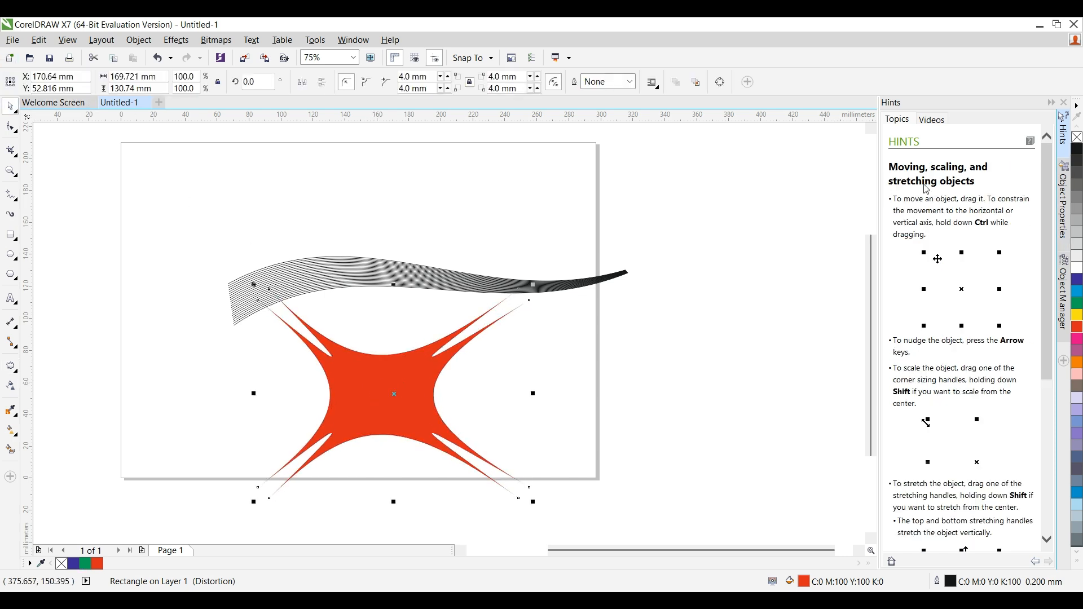
pyautogui.click(401, 347)
pyautogui.moveTo(369, 385); pyautogui.dragTo(484, 383)
# Delete the blend group and the distorted shape to clear the page
pyautogui.click(488, 286)
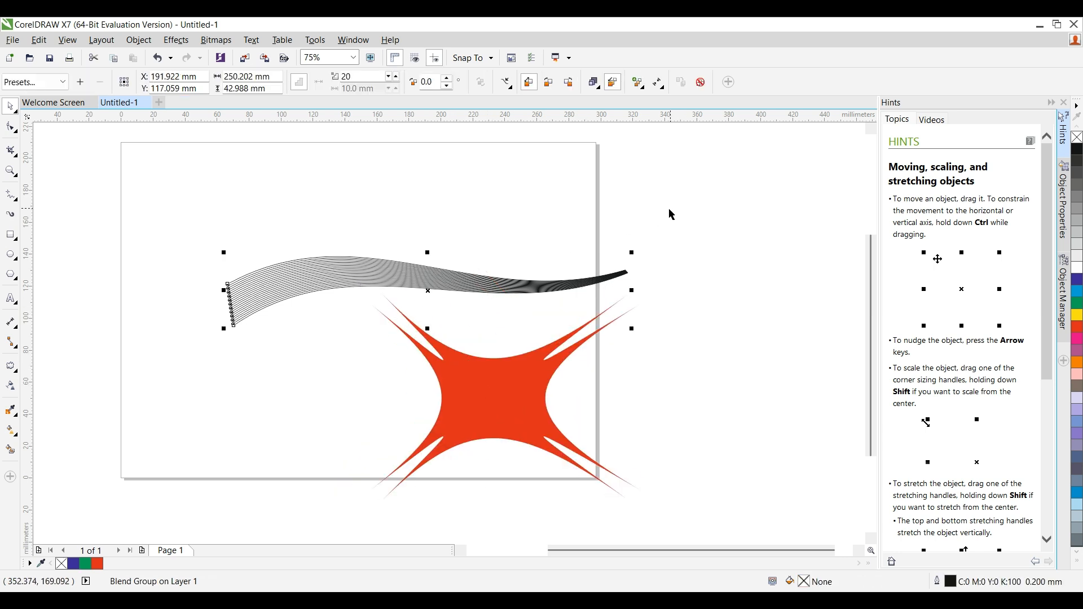
pyautogui.hotkey('ctrl', 'a')
pyautogui.press('Delete')
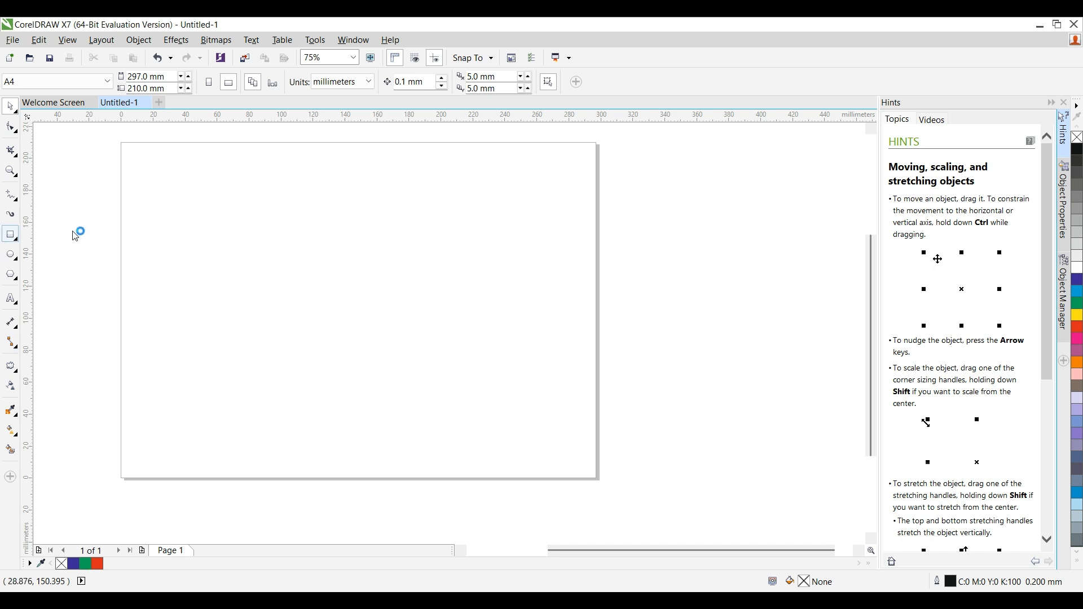
# Draw a rectangle about 172 by 116 mm on the page and reduce its corner radii to 0 mm
pyautogui.moveTo(174, 182)
pyautogui.mouseDown()
pyautogui.moveTo(316, 300)
pyautogui.moveTo(450, 369)
pyautogui.mouseUp()
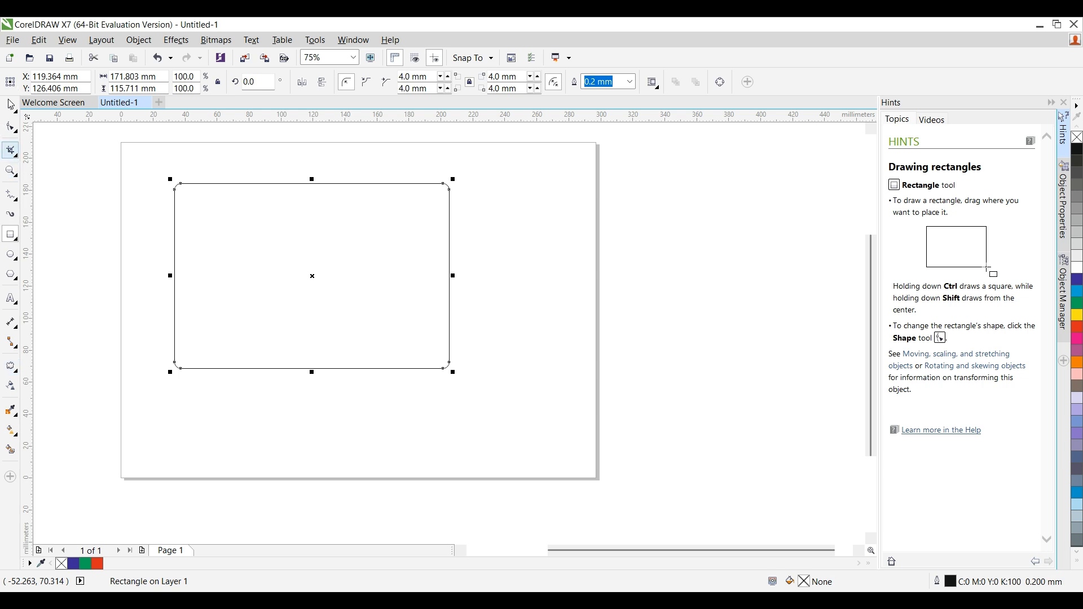
pyautogui.click(10, 127)
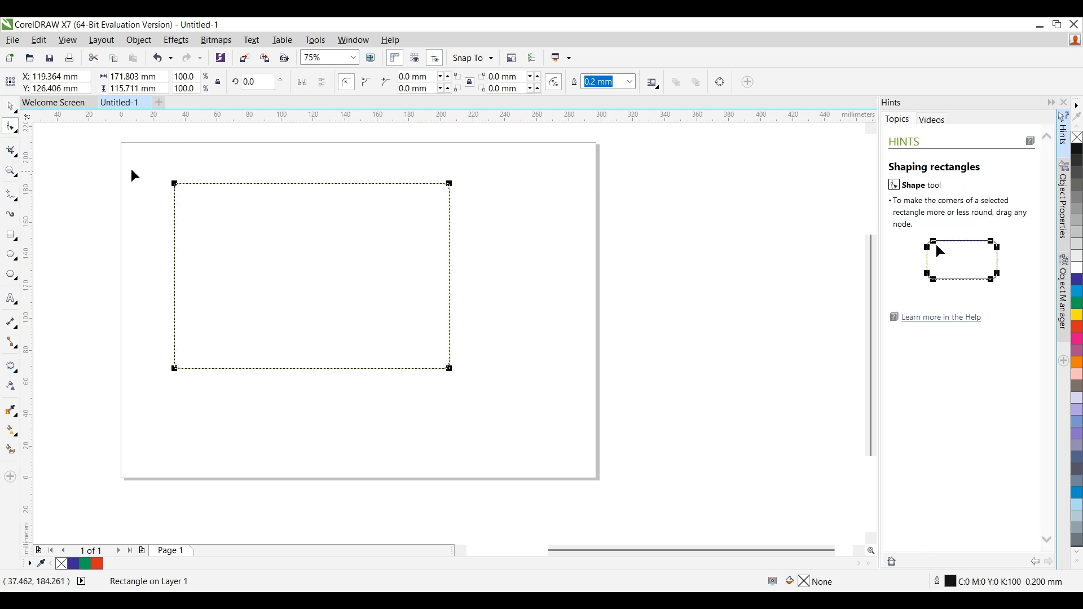
pyautogui.click(10, 106)
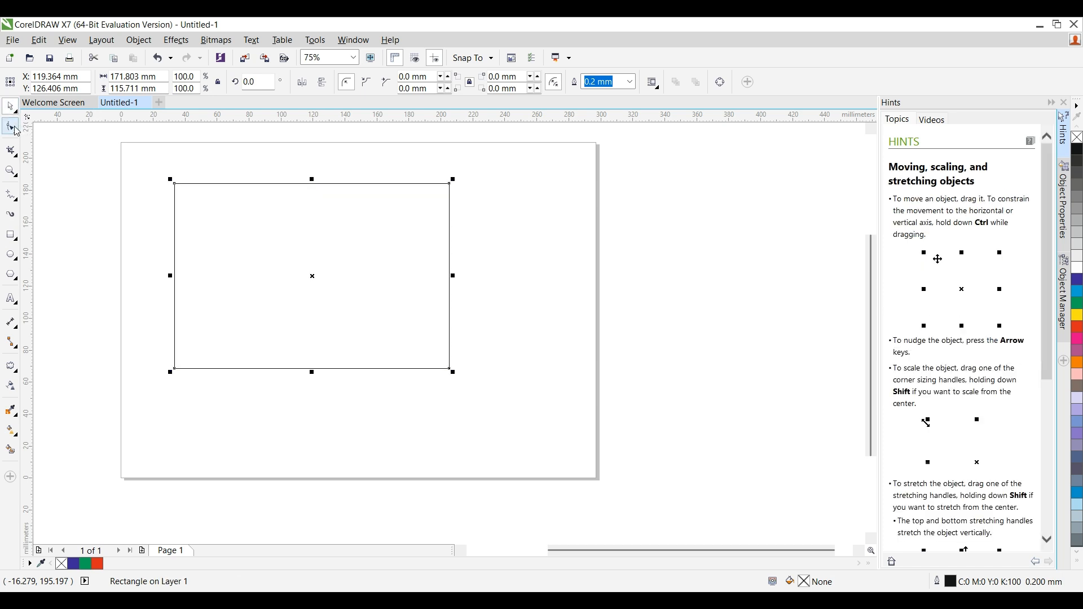
# Convert the rectangle to curves, select all four nodes and turn its straight sides into curve segments
pyautogui.click(15, 129)
pyautogui.hotkey('ctrl', 'q')
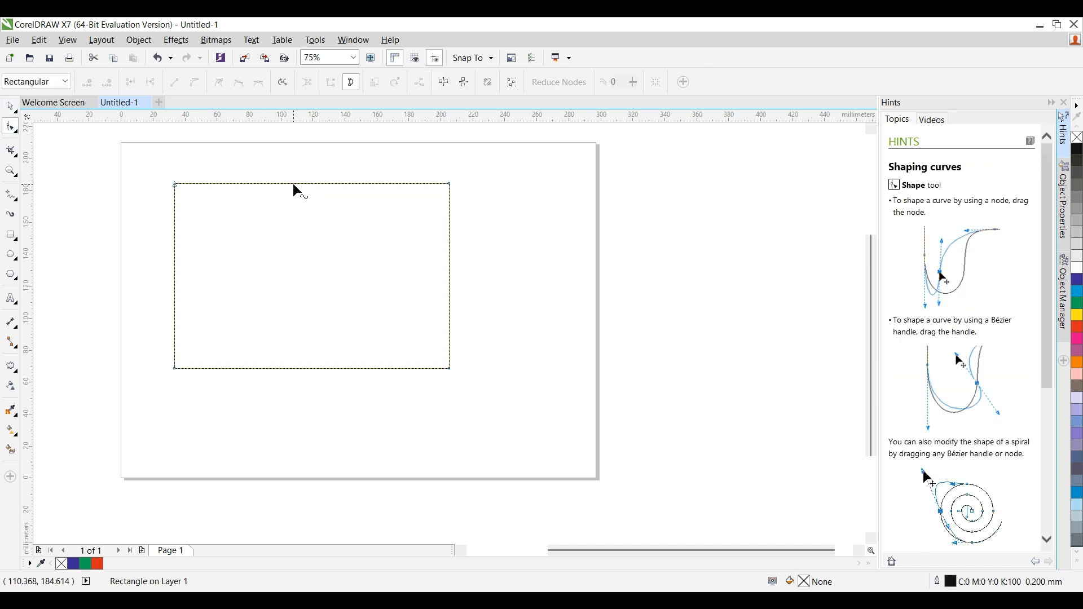
pyautogui.moveTo(526, 160); pyautogui.dragTo(163, 377)
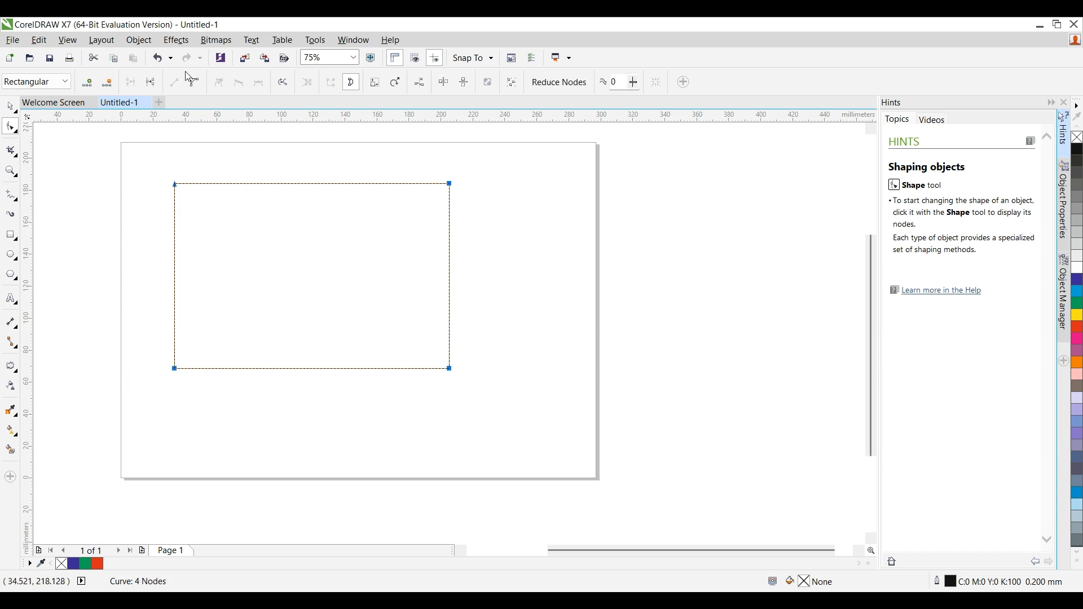
# Bow the shape's top edge upward about 15 mm and its bottom edge upward about 20 mm
pyautogui.click(449, 184)
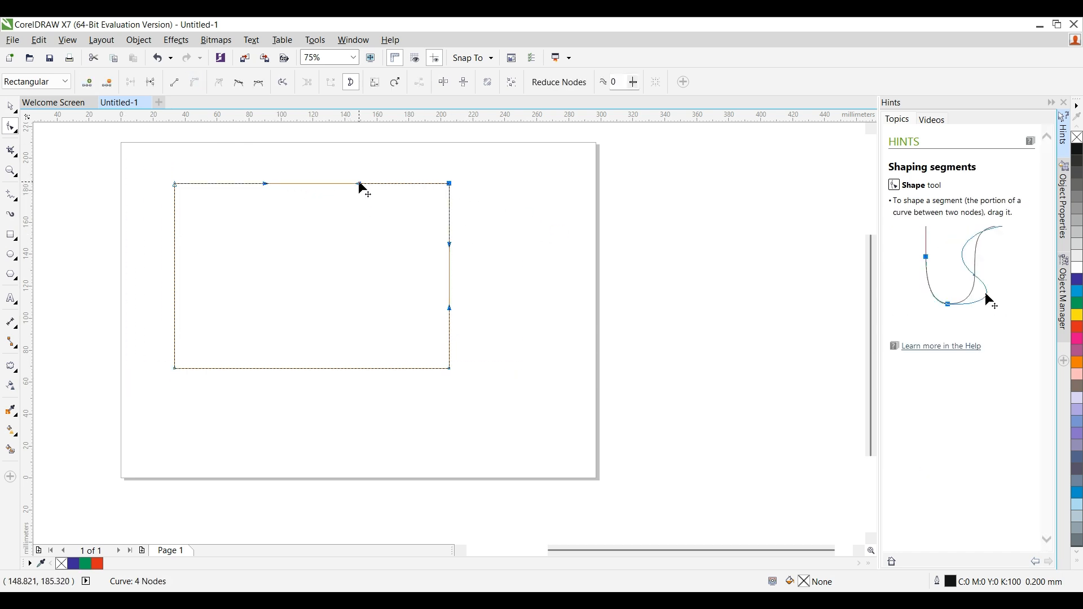
pyautogui.moveTo(359, 184); pyautogui.dragTo(310, 185)
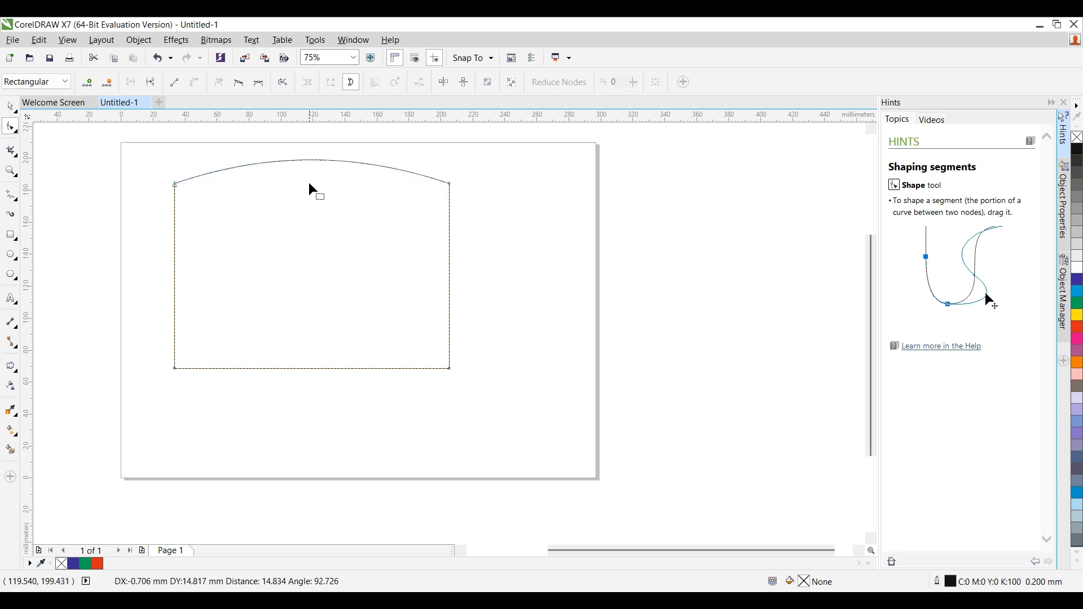
pyautogui.click(449, 369)
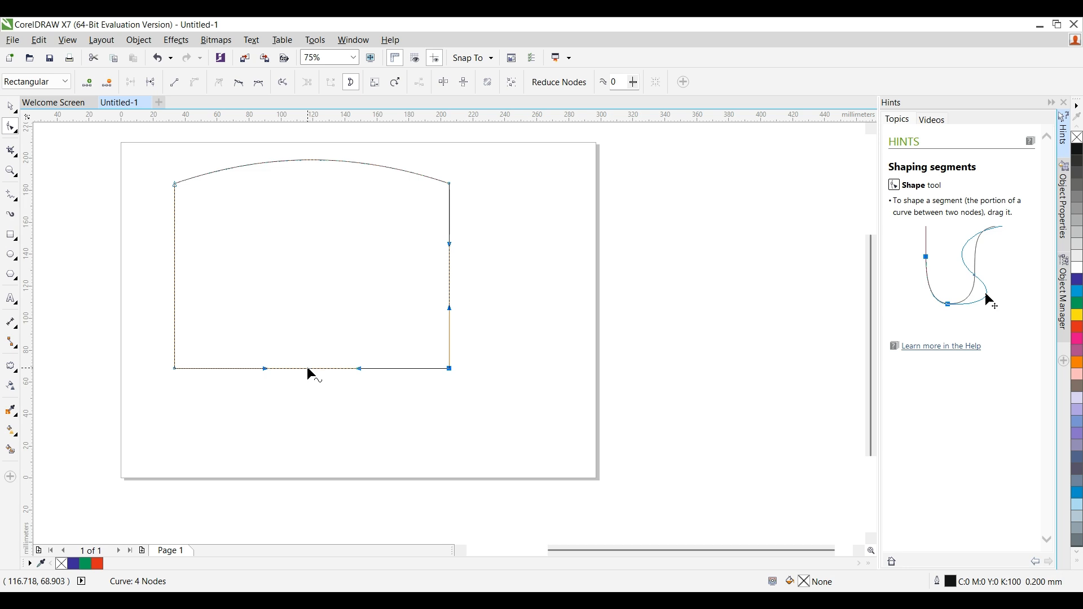
pyautogui.moveTo(308, 369); pyautogui.dragTo(301, 336)
# Stretch the arched shape to the right until it is about 248 mm wide and fill it black
pyautogui.press('space')
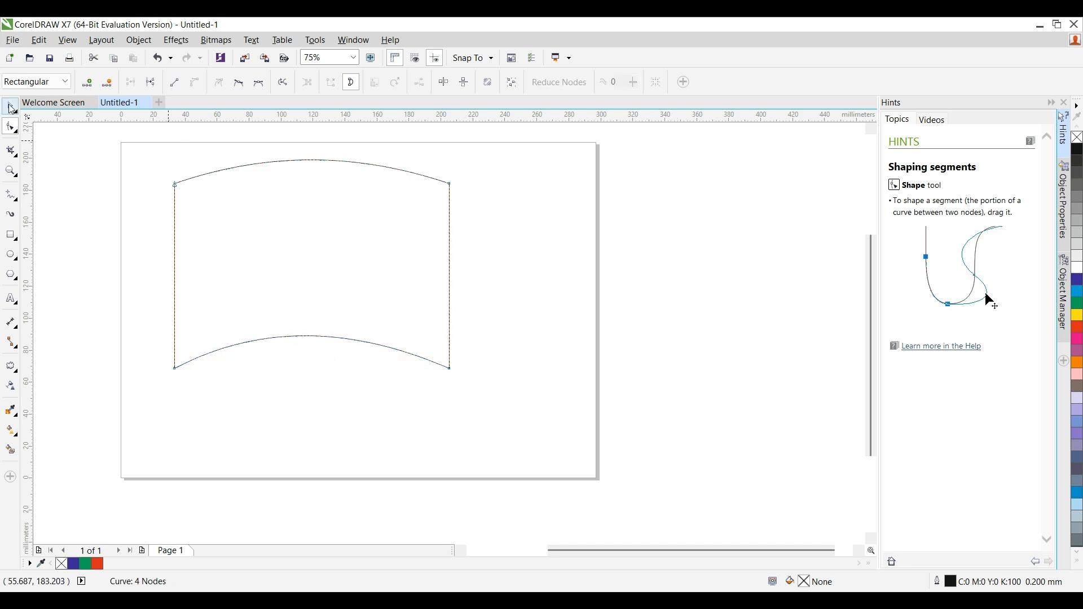
pyautogui.moveTo(454, 264); pyautogui.dragTo(575, 263)
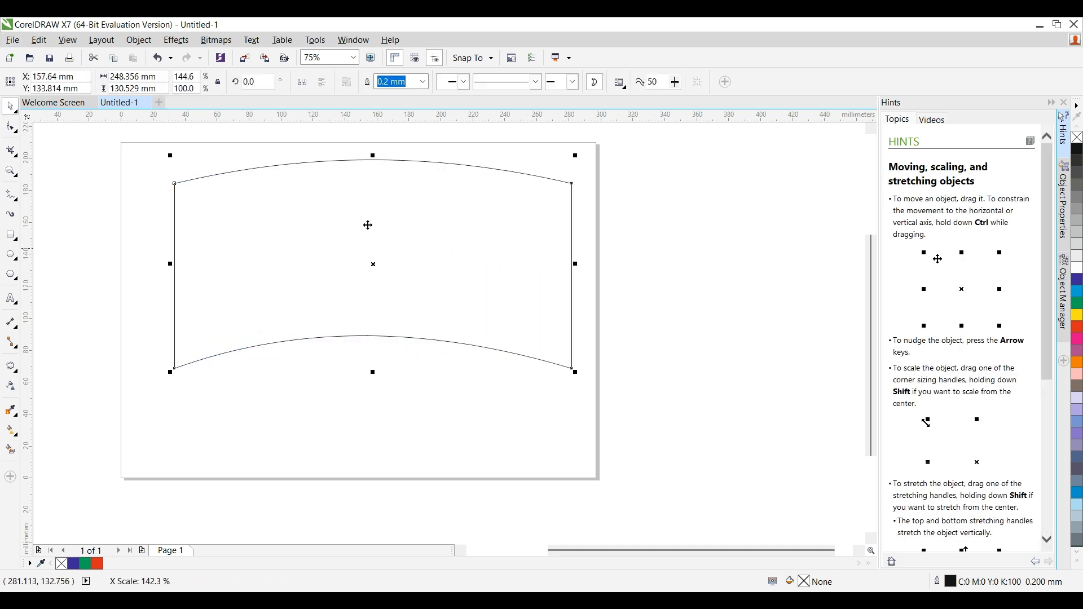
pyautogui.click(1078, 149)
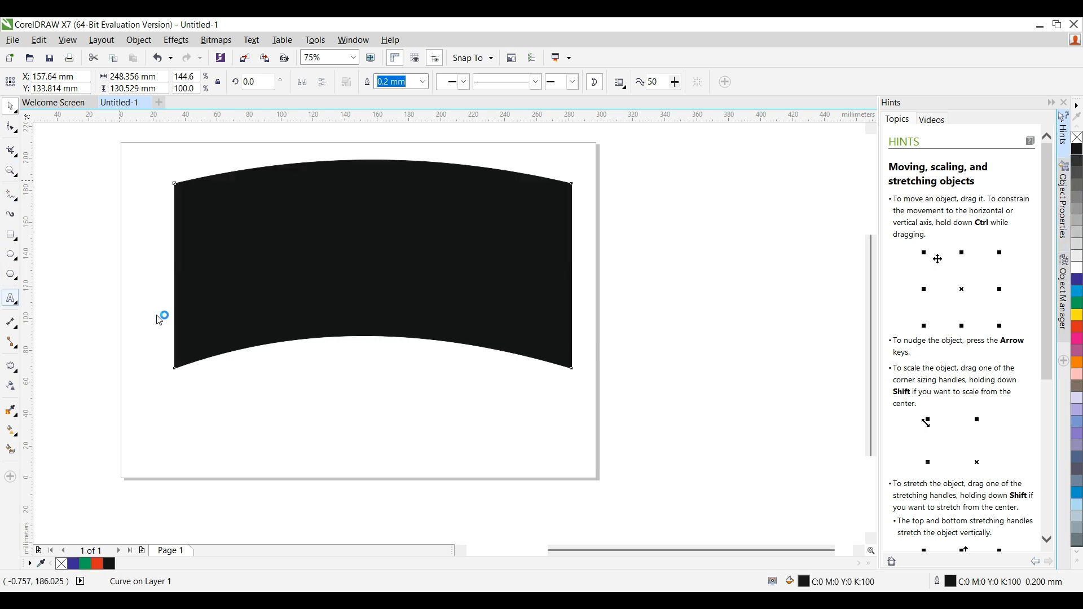
pyautogui.click(353, 281)
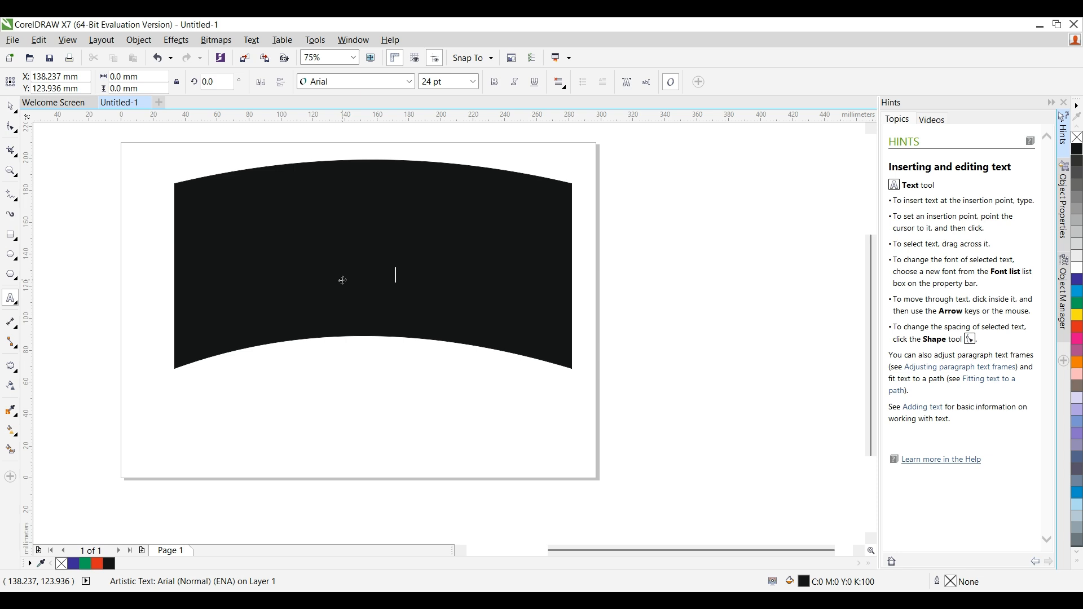
pyautogui.click(7, 107)
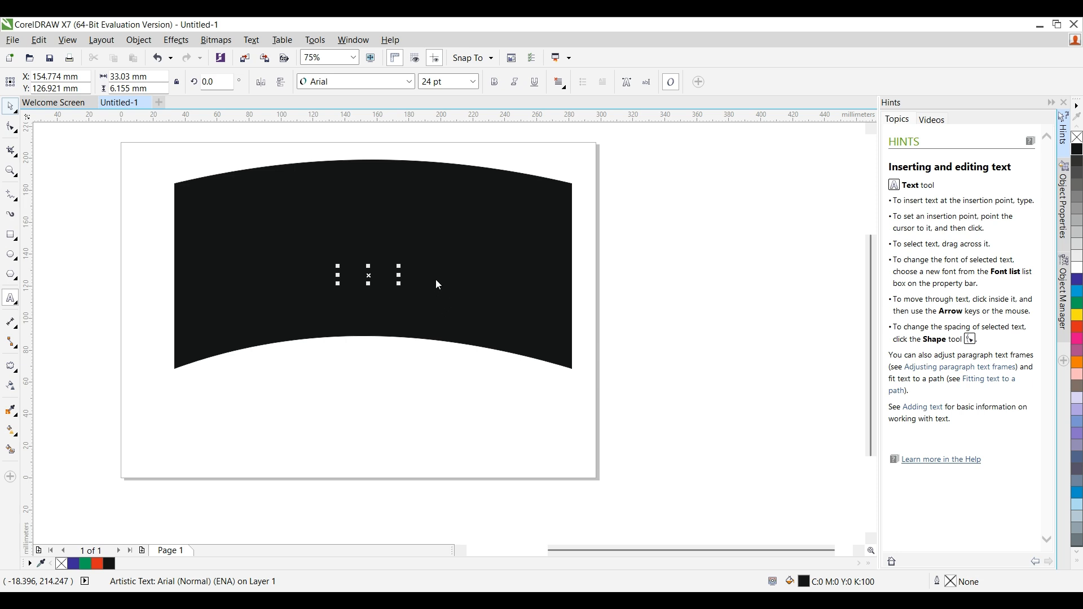
pyautogui.doubleClick(387, 272)
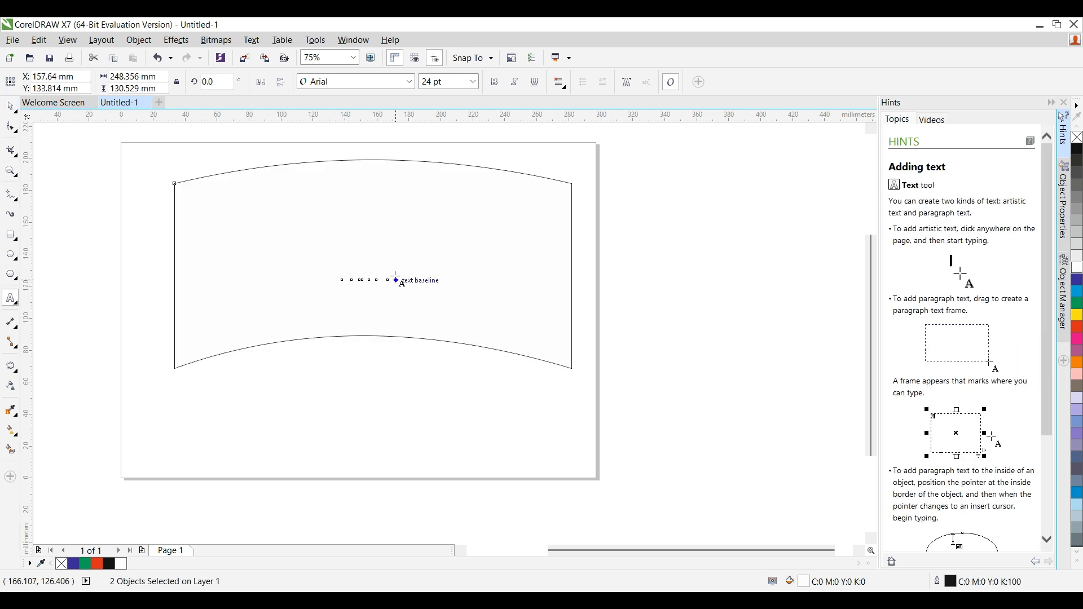
pyautogui.click(5, 108)
pyautogui.moveTo(350, 278); pyautogui.dragTo(393, 348)
pyautogui.hotkey('ctrl', 'z')
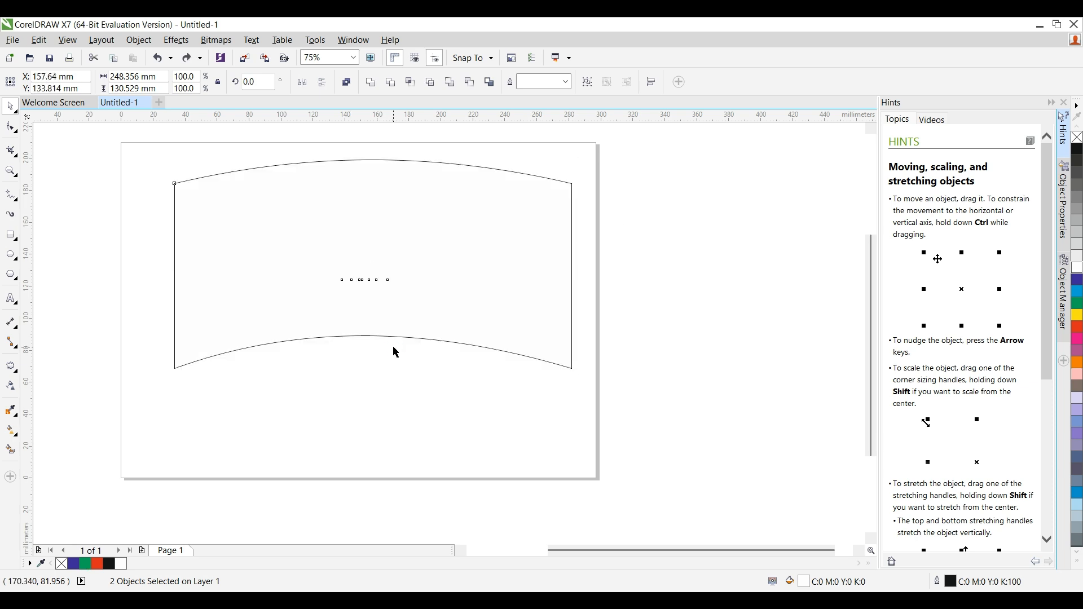
pyautogui.hotkey('ctrl', 'z')
pyautogui.click(393, 346)
# Add the artistic text "welcome" in the empty area beside the page and enlarge it to about 61 pt
pyautogui.click(10, 298)
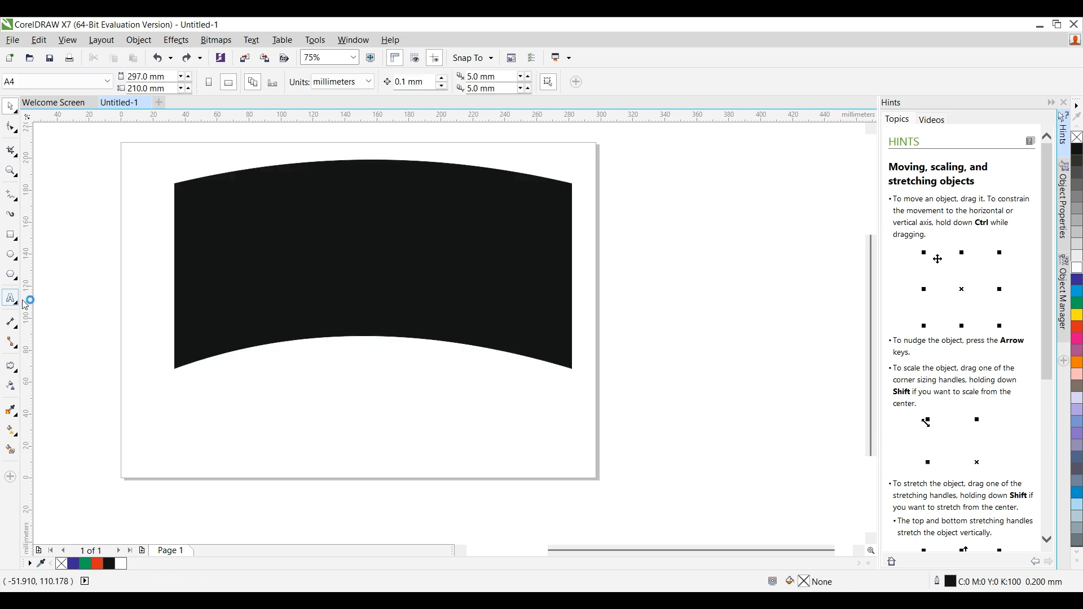
pyautogui.click(701, 314)
pyautogui.write('welcome')
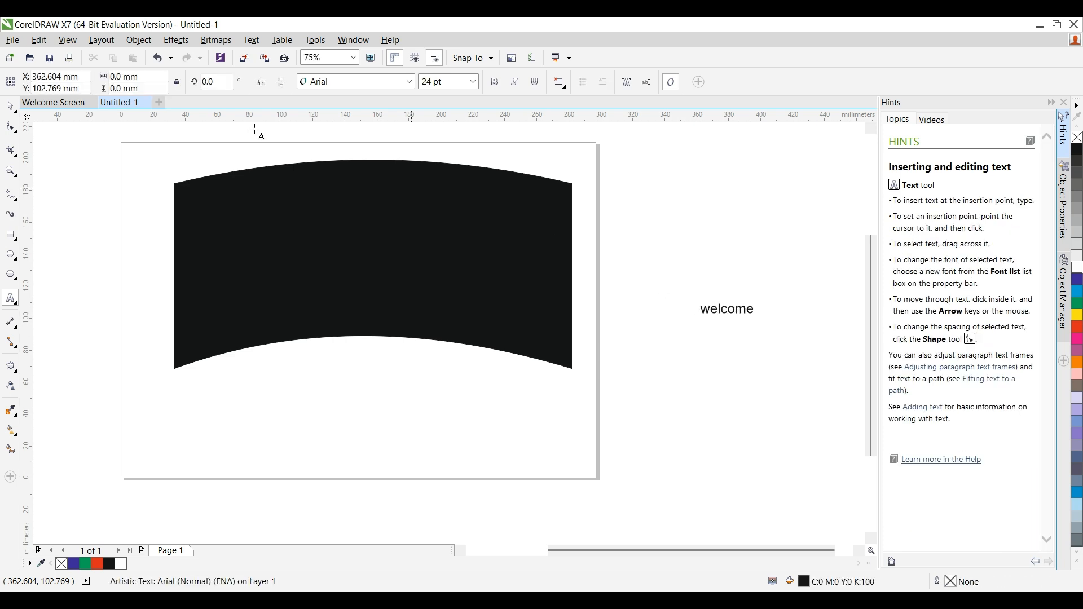
pyautogui.click(10, 106)
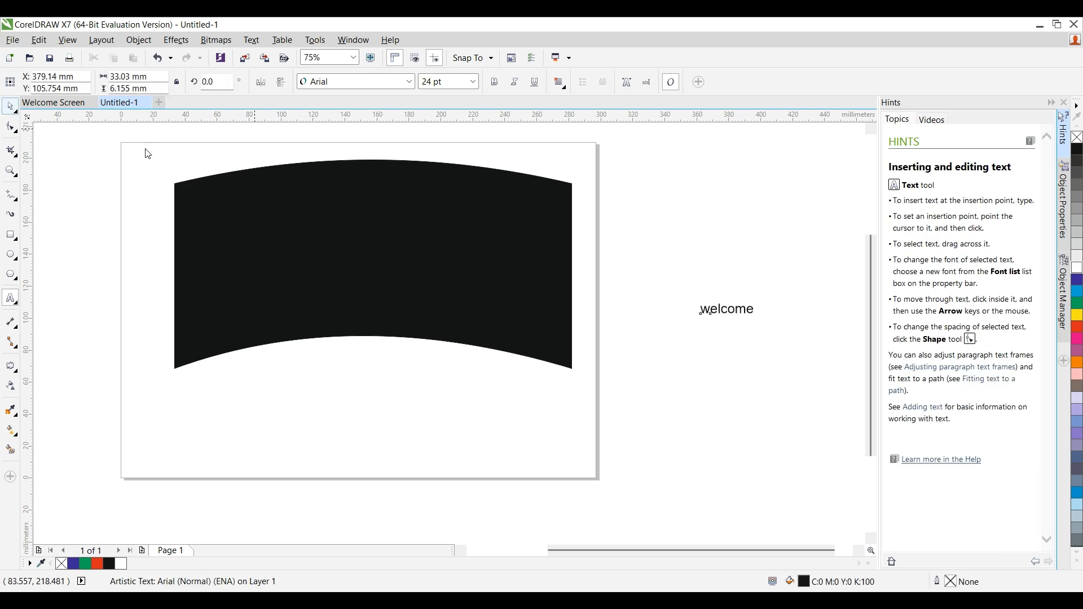
pyautogui.moveTo(762, 322); pyautogui.dragTo(672, 339)
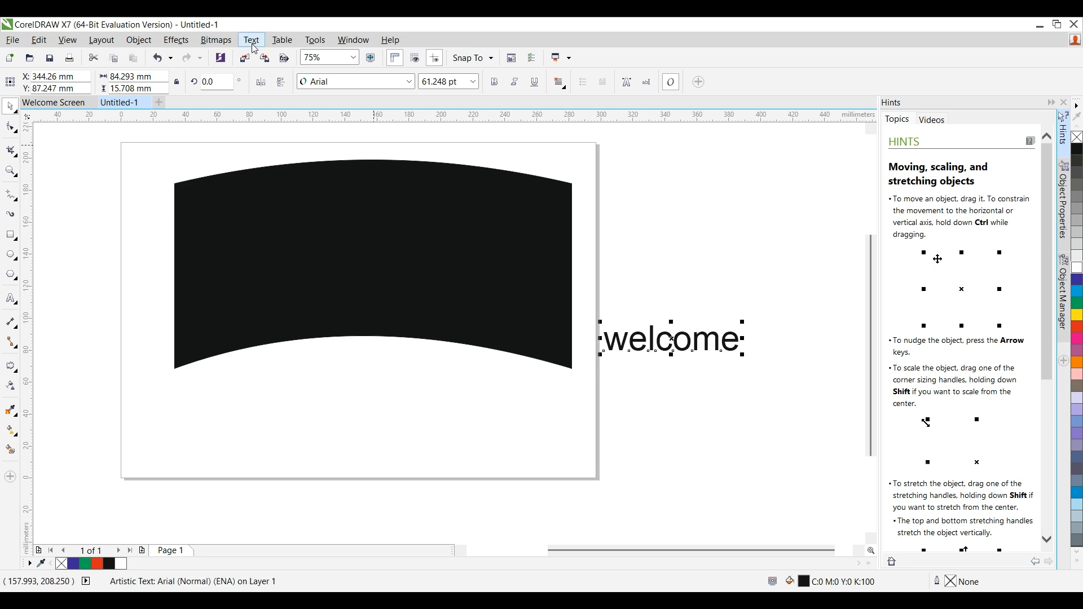
# Change the welcome text to uppercase and fill it white
pyautogui.click(344, 361)
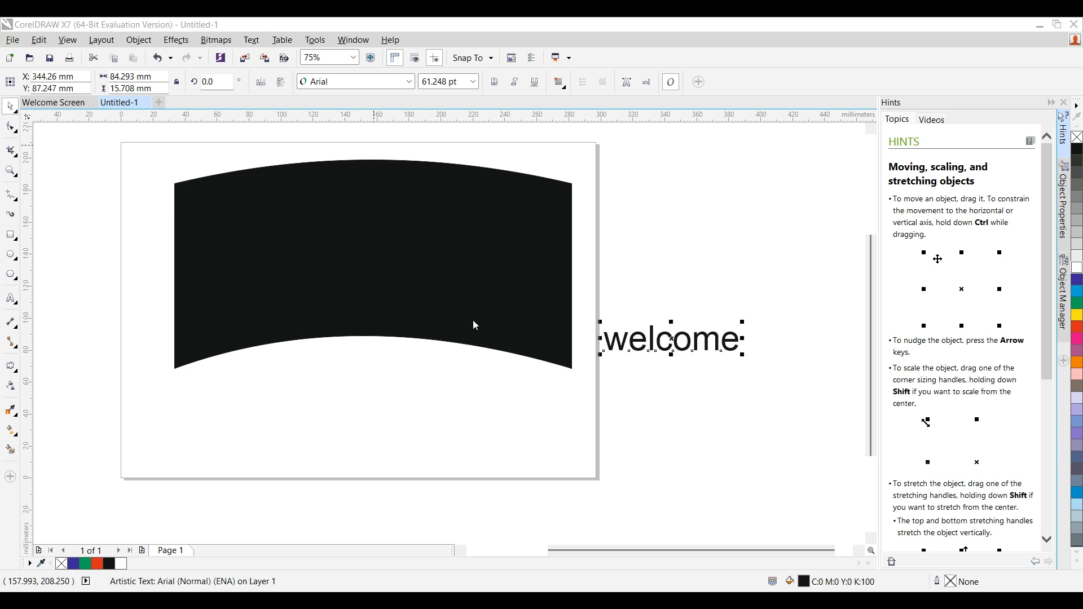
pyautogui.click(493, 361)
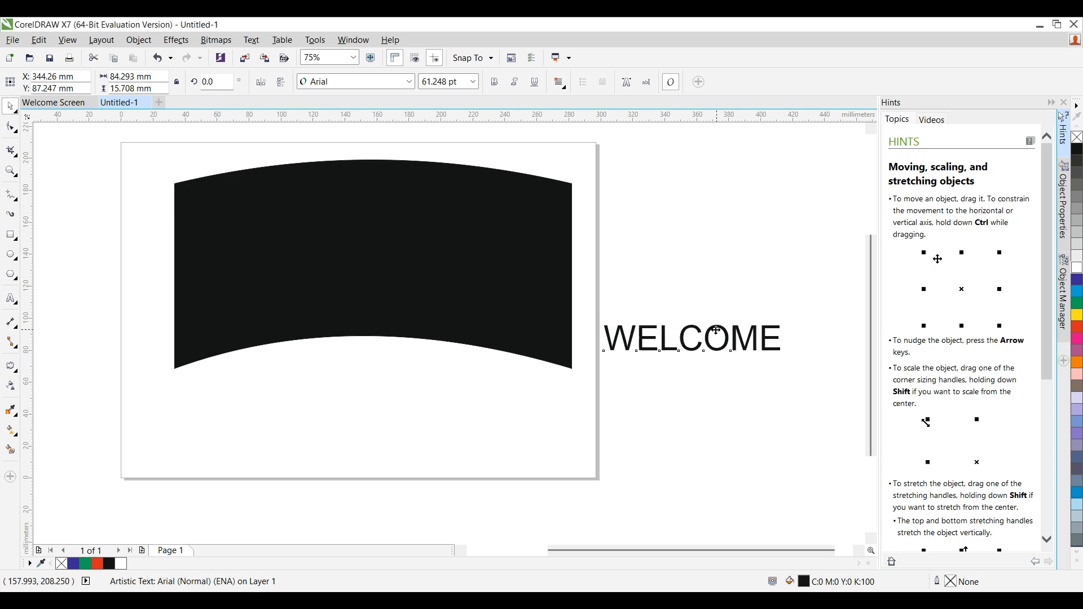
pyautogui.click(1077, 267)
# Move the WELCOME text onto the middle of the black shape and enlarge it to about 122 pt, roughly 219 mm wide
pyautogui.moveTo(686, 339); pyautogui.dragTo(364, 258)
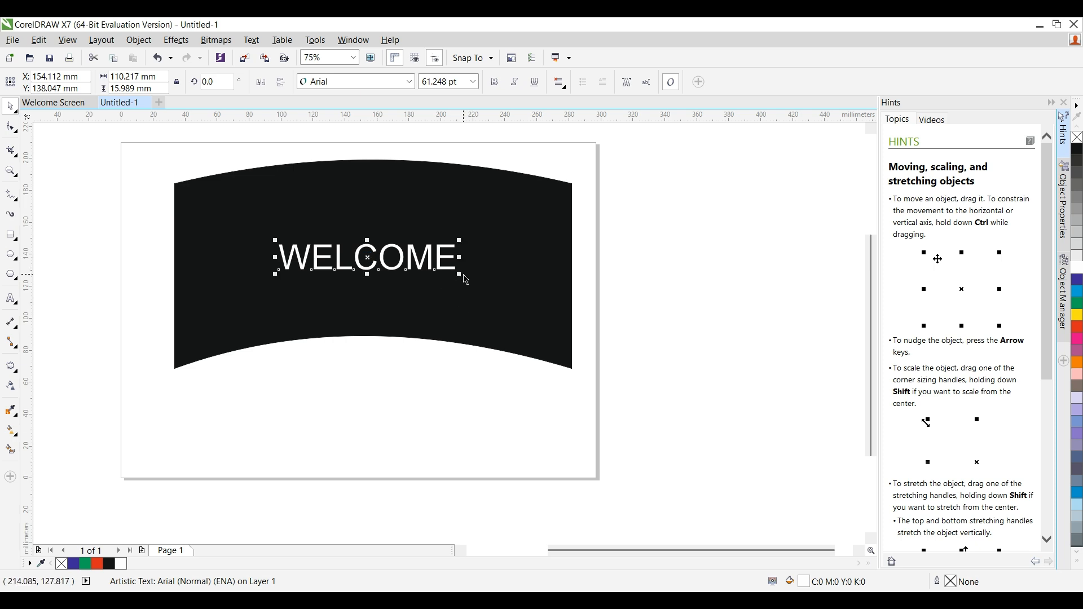
pyautogui.moveTo(458, 277); pyautogui.dragTo(550, 330)
pyautogui.moveTo(468, 314); pyautogui.dragTo(469, 314)
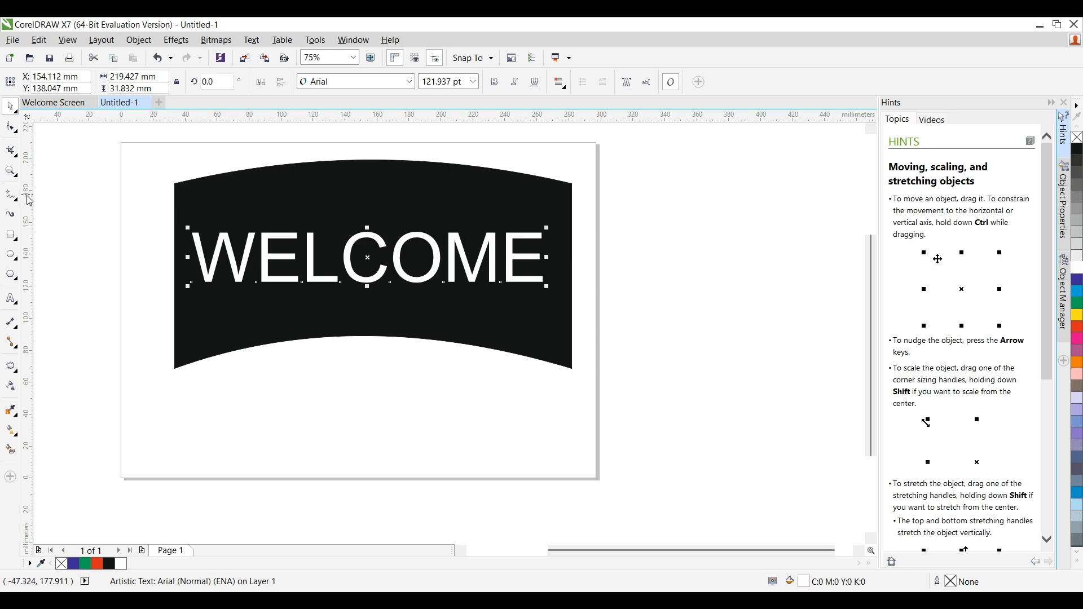
# Apply an unconstrained envelope to WELCOME and pull its left-side nodes outward to follow the black shape's left edge
pyautogui.click(10, 126)
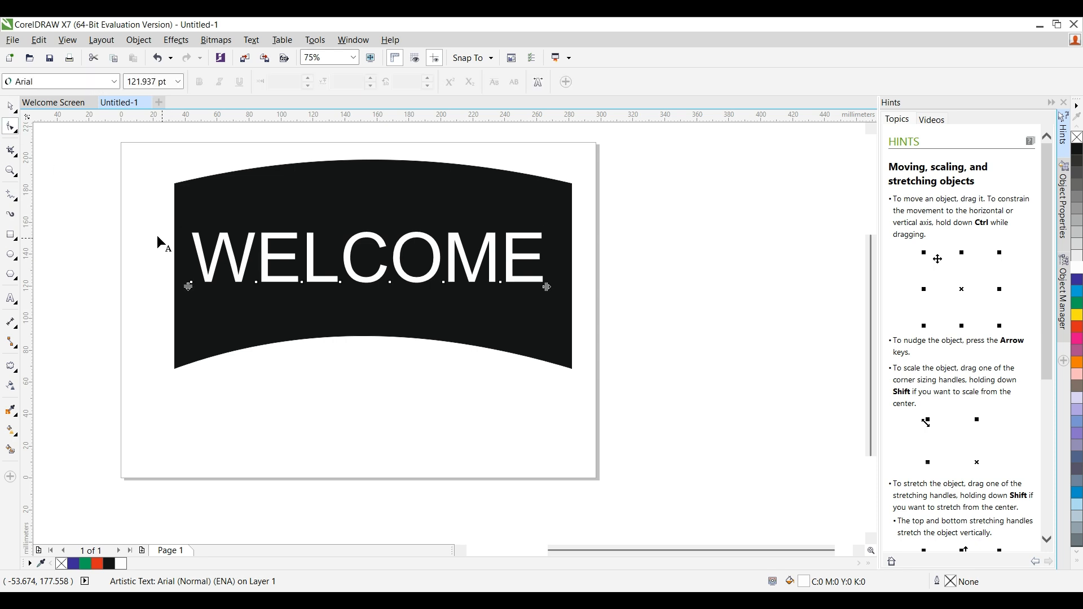
pyautogui.click(11, 106)
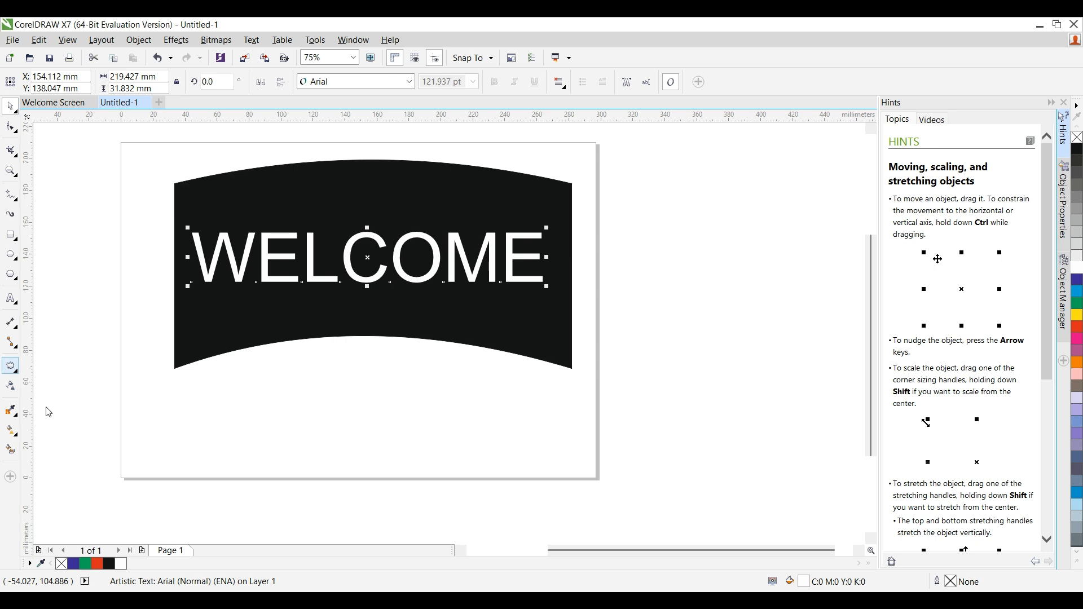
pyautogui.click(11, 366)
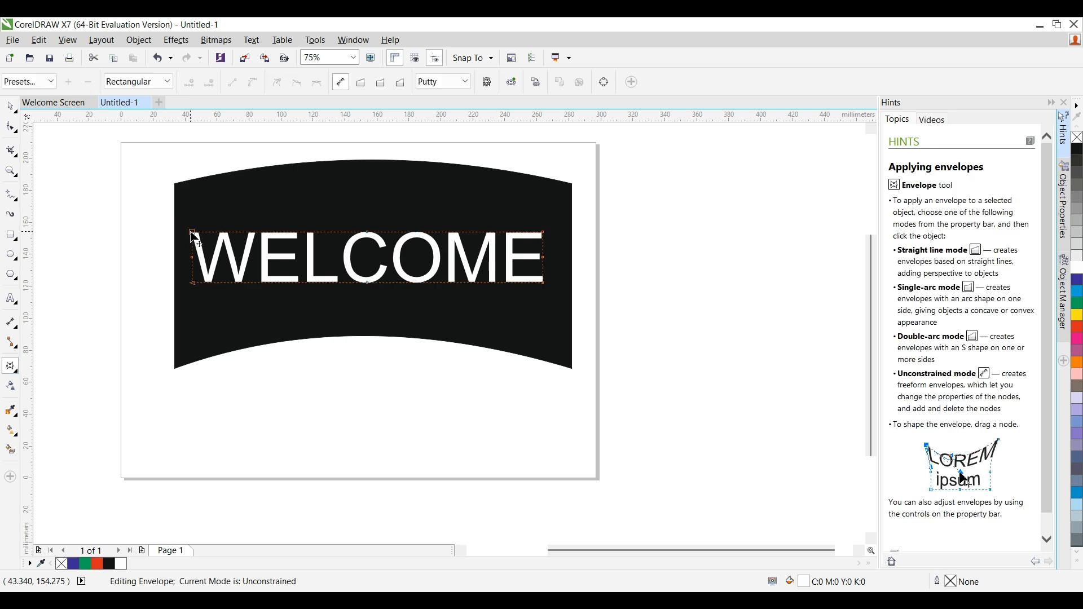
pyautogui.moveTo(192, 232); pyautogui.dragTo(186, 199)
pyautogui.moveTo(193, 283); pyautogui.dragTo(185, 351)
pyautogui.moveTo(189, 257); pyautogui.dragTo(182, 264)
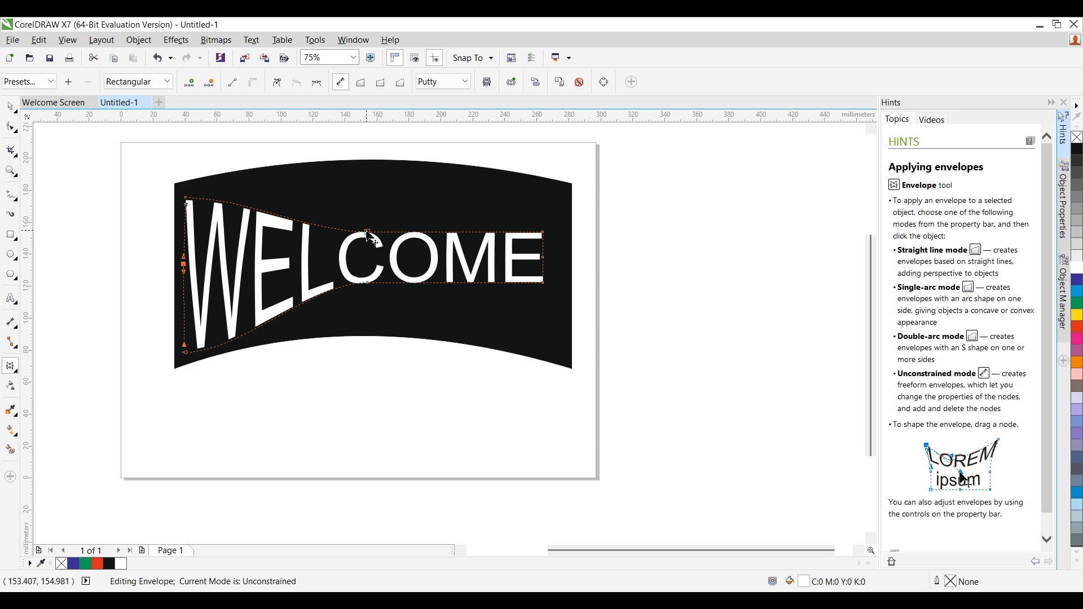
# Pull the WELCOME envelope's top-centre and bottom-centre nodes and left corner handles so the left half follows the black shape's curved edges
pyautogui.moveTo(368, 232); pyautogui.dragTo(373, 170)
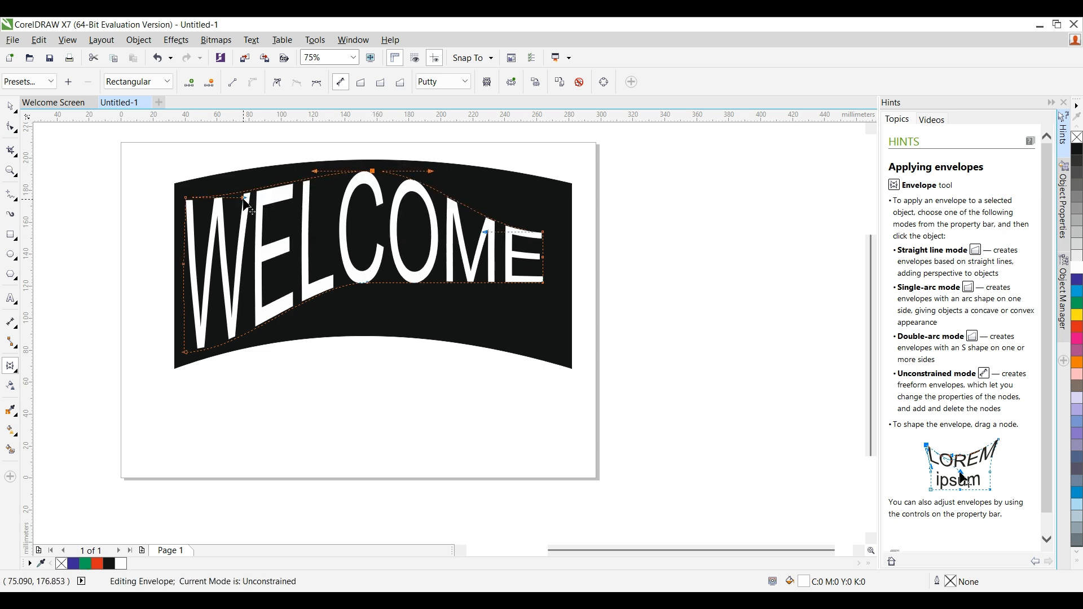
pyautogui.moveTo(247, 206); pyautogui.dragTo(243, 186)
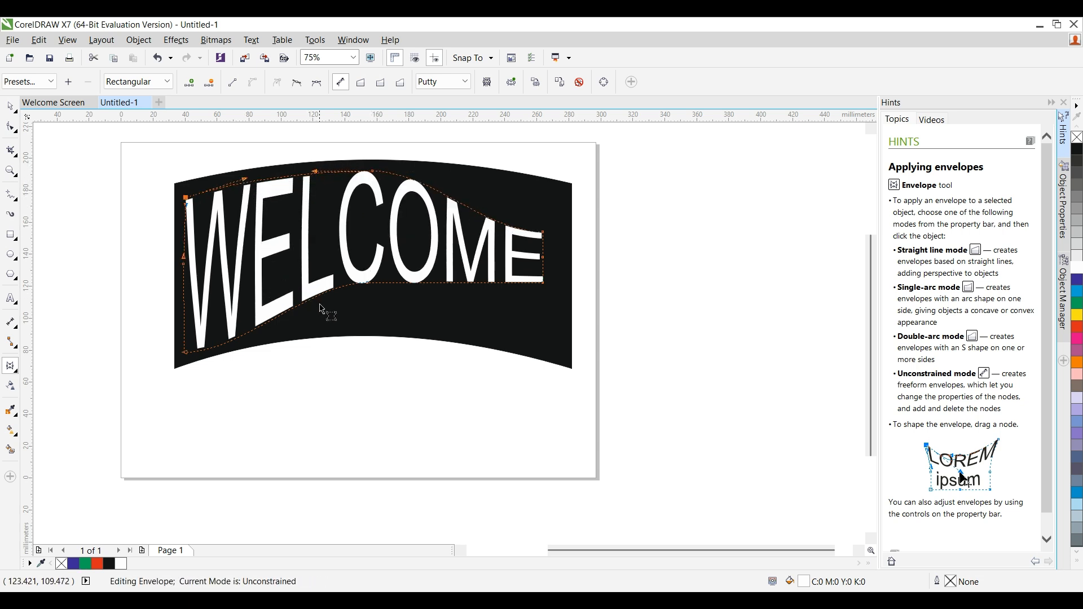
pyautogui.click(366, 282)
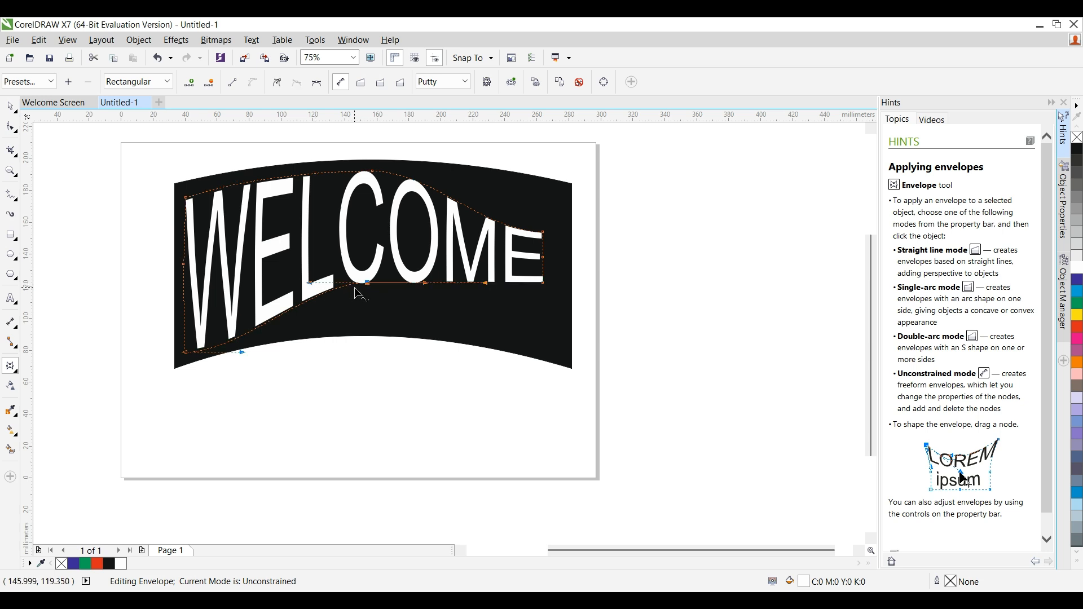
pyautogui.moveTo(368, 286); pyautogui.dragTo(358, 306)
pyautogui.moveTo(242, 352); pyautogui.dragTo(244, 341)
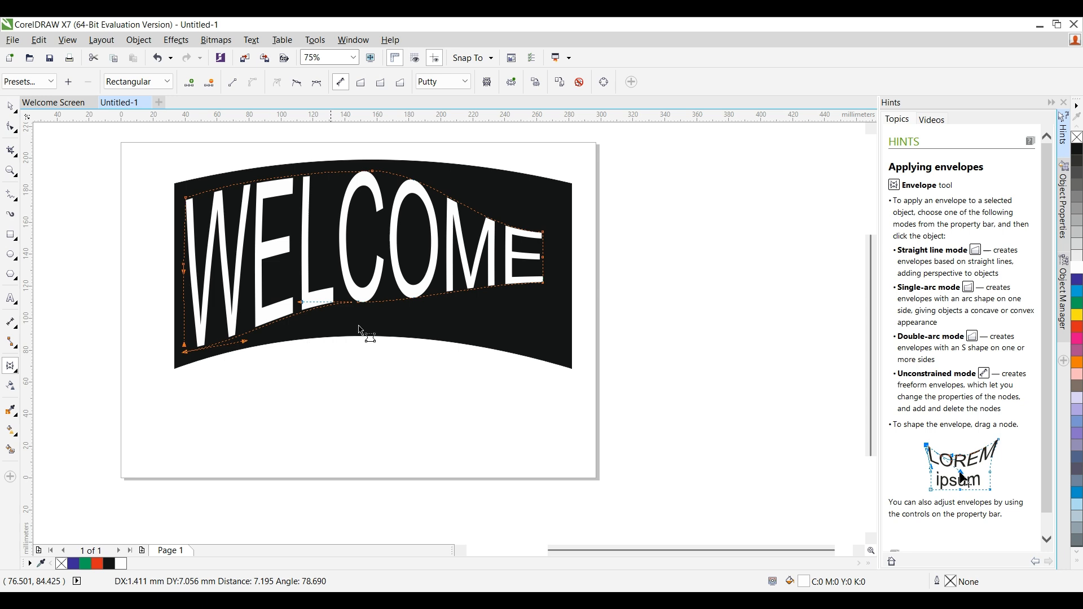
# Pull the envelope's right-side nodes outward and its bottom-centre node down until WELCOME fills the black shape, and finish the envelope
pyautogui.moveTo(542, 283); pyautogui.dragTo(563, 353)
pyautogui.moveTo(358, 303); pyautogui.dragTo(357, 320)
pyautogui.moveTo(544, 231); pyautogui.dragTo(566, 187)
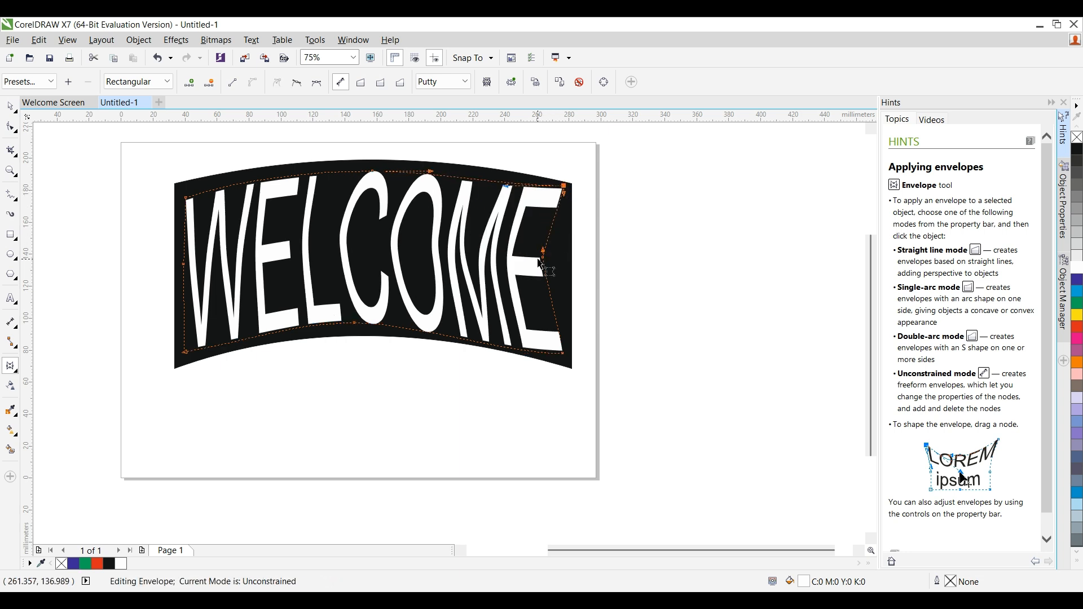
pyautogui.moveTo(545, 261); pyautogui.dragTo(563, 260)
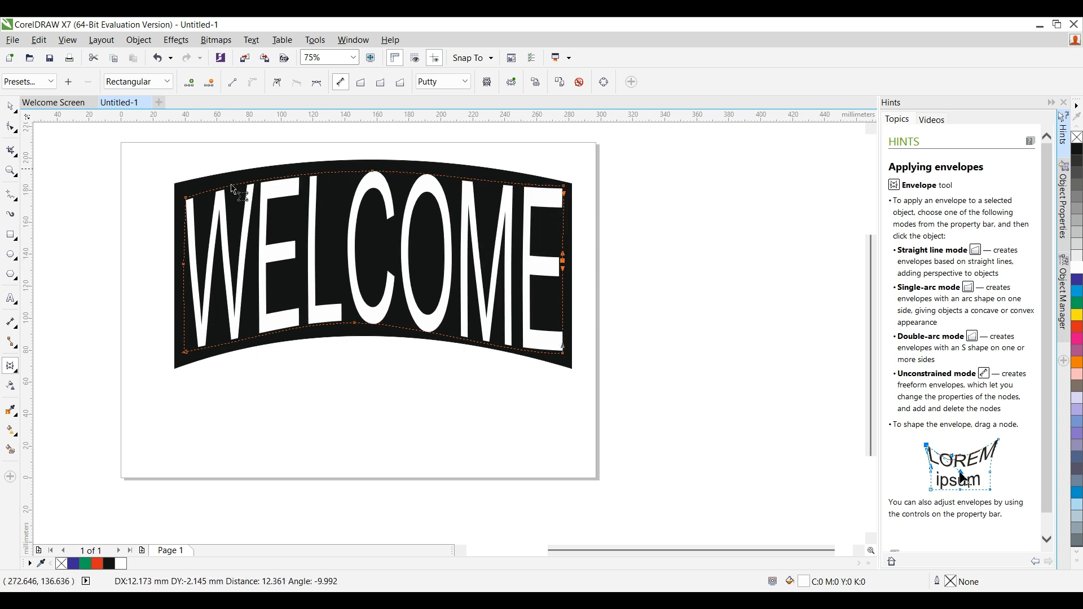
pyautogui.click(10, 106)
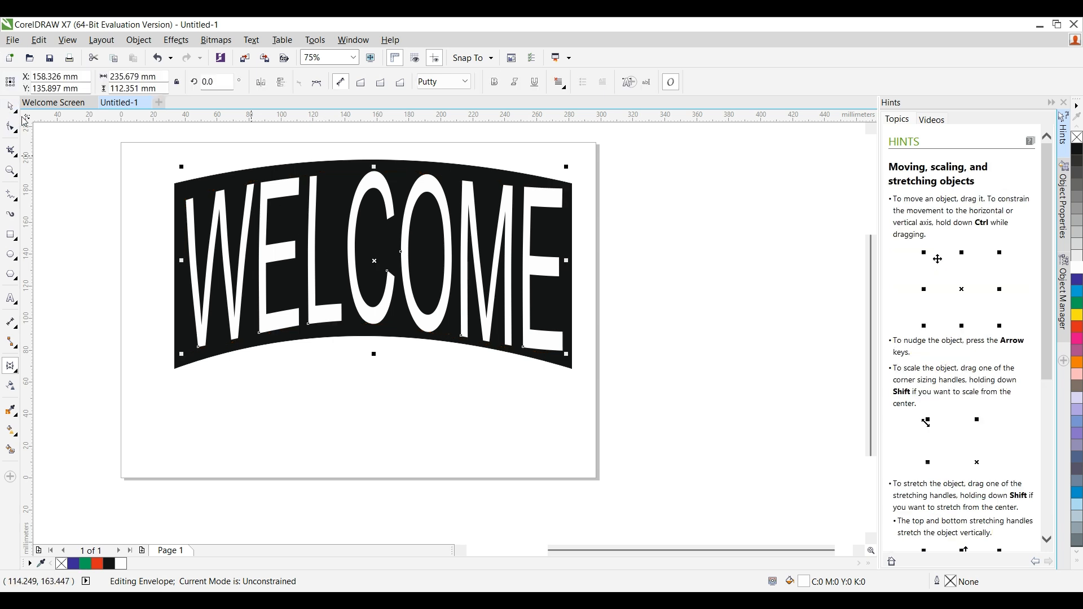
pyautogui.click(817, 212)
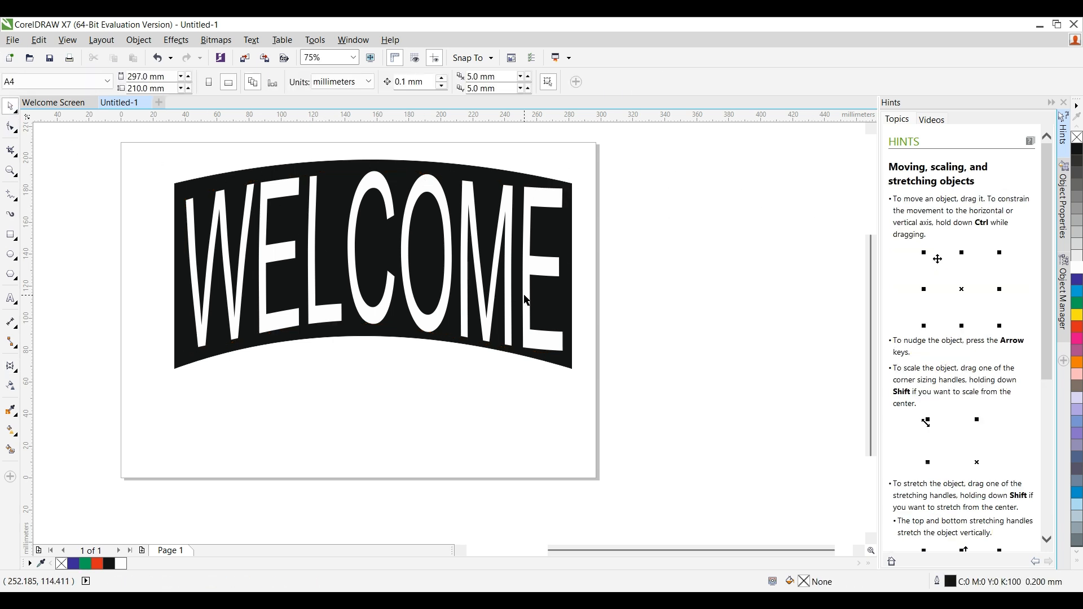
# Delete the WELCOME text and the black shape to empty the page
pyautogui.moveTo(711, 169); pyautogui.dragTo(17, 440)
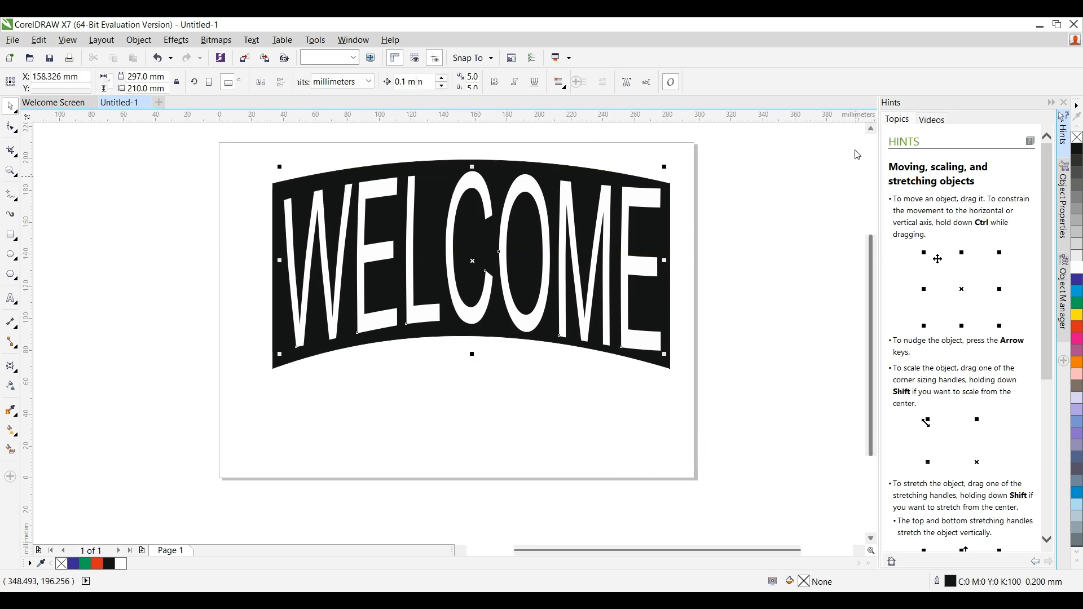
pyautogui.moveTo(805, 153); pyautogui.dragTo(22, 505)
pyautogui.press('Delete')
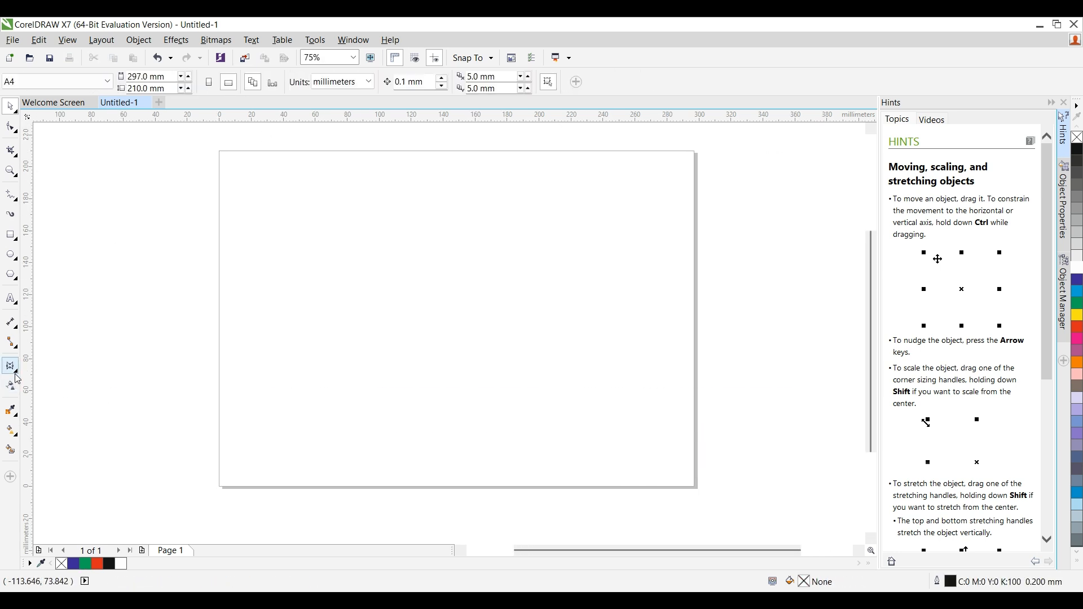
# Draw a rounded rectangle about 109 × 80 mm on the page and fill it cyan (C100)
pyautogui.click(11, 235)
pyautogui.moveTo(335, 201)
pyautogui.mouseDown()
pyautogui.moveTo(491, 284)
pyautogui.moveTo(511, 328)
pyautogui.mouseUp()
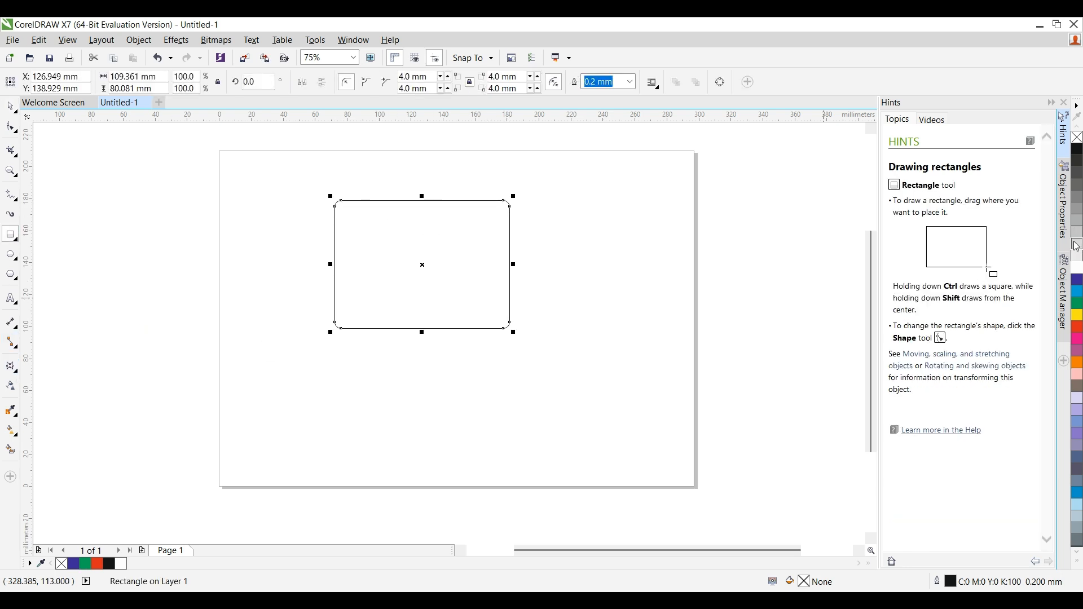
pyautogui.click(1077, 291)
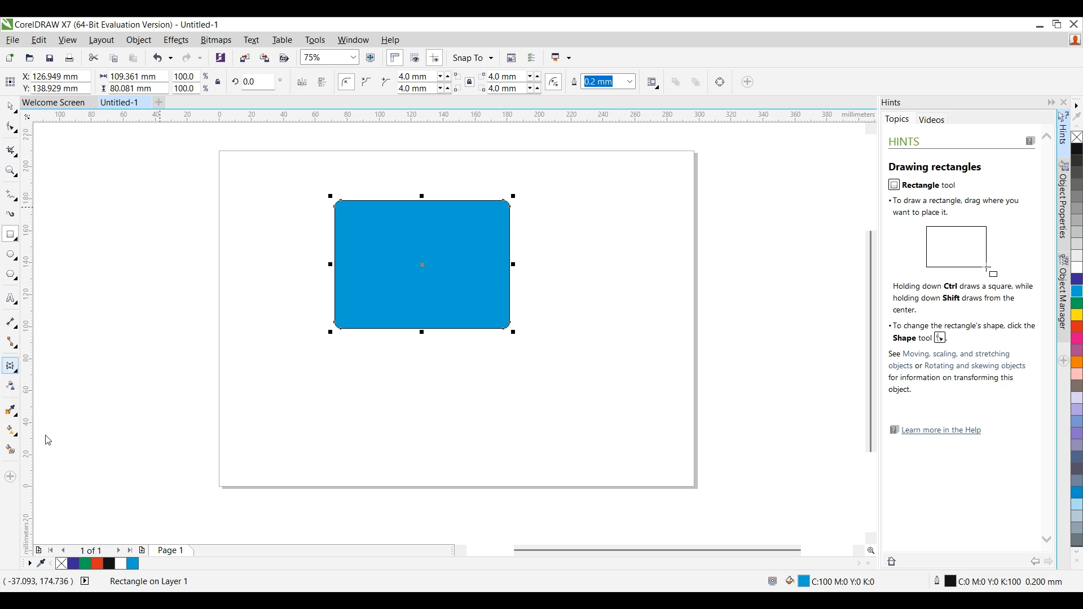
# Extrude the cyan rectangle toward a vanishing point at its lower right, and move the extruded group slightly down and left
pyautogui.moveTo(472, 281); pyautogui.dragTo(778, 323)
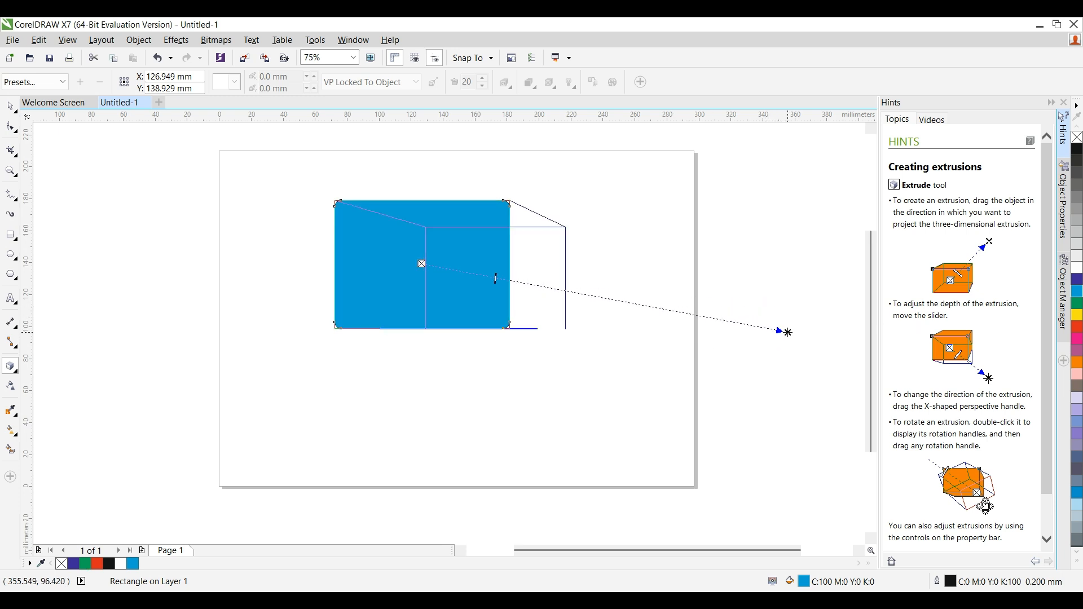
pyautogui.press('space')
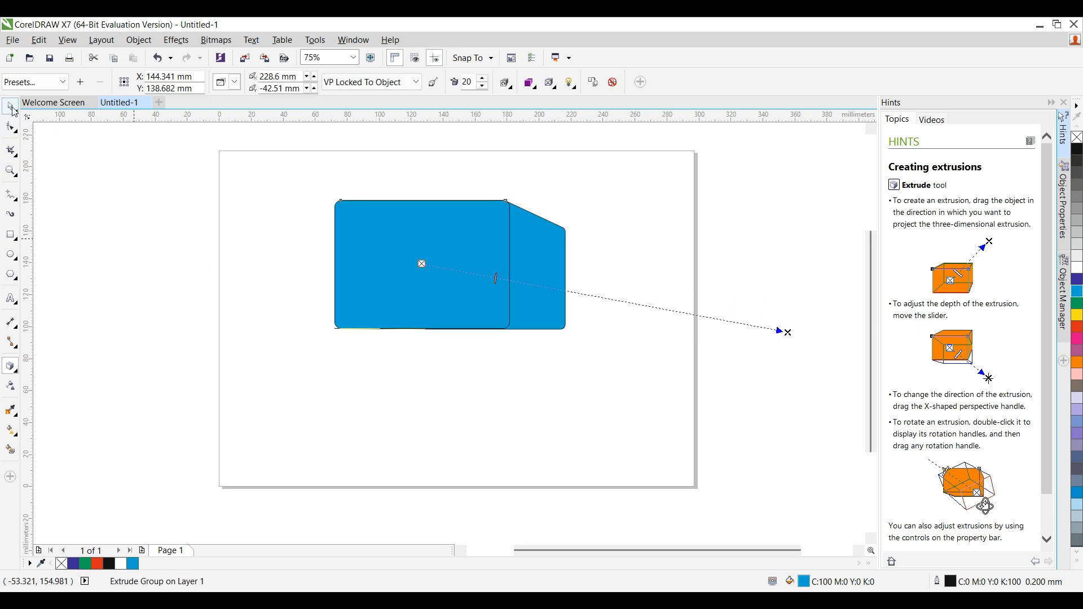
pyautogui.moveTo(530, 267); pyautogui.dragTo(511, 300)
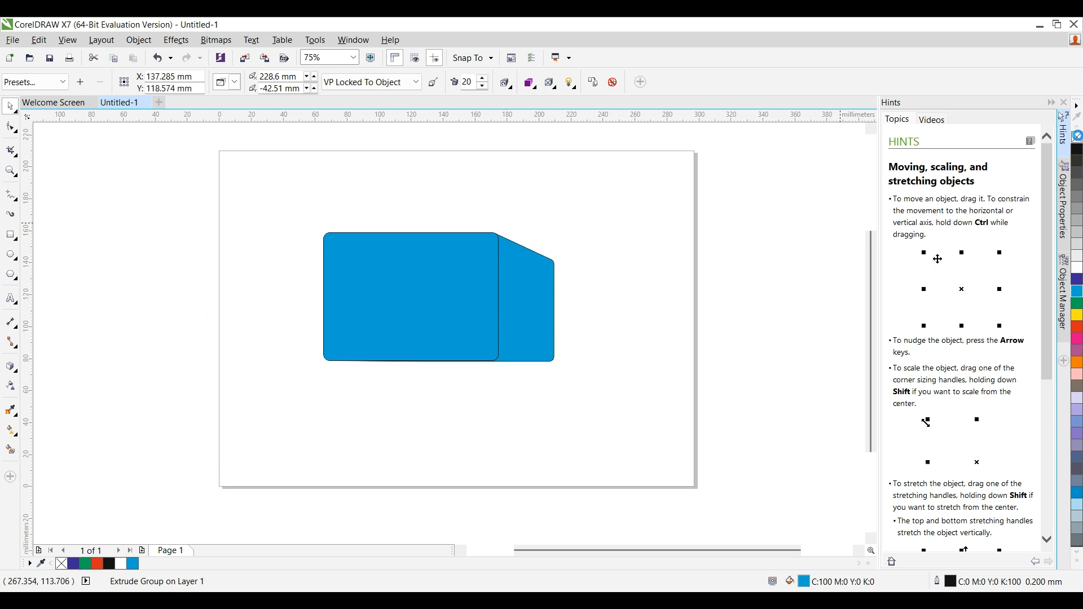
# Replace the extruded rectangle's black outline with a 30% black hairline
pyautogui.click(470, 294)
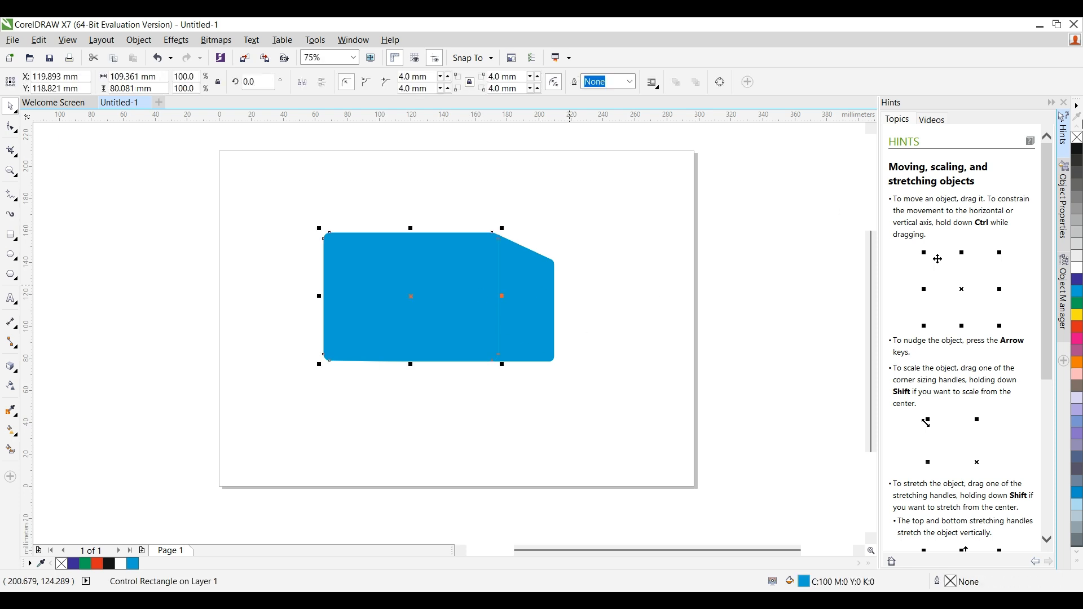
pyautogui.rightClick(1078, 256)
pyautogui.rightClick(1077, 234)
pyautogui.click(651, 329)
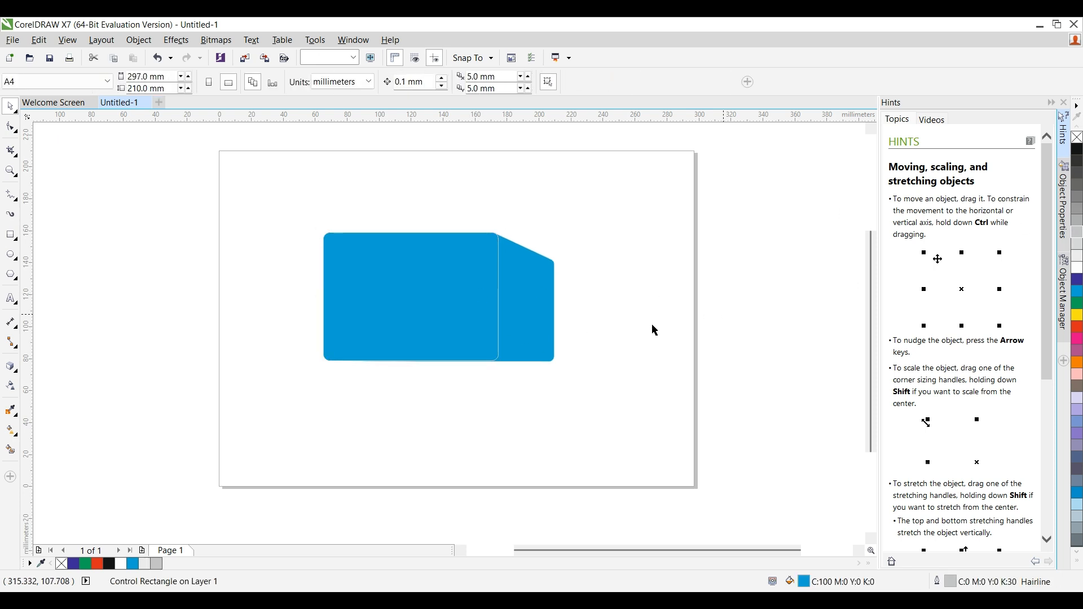
# Apply a uniform transparency of 12 to the front face of the cyan extruded rectangle
pyautogui.click(11, 385)
pyautogui.click(412, 301)
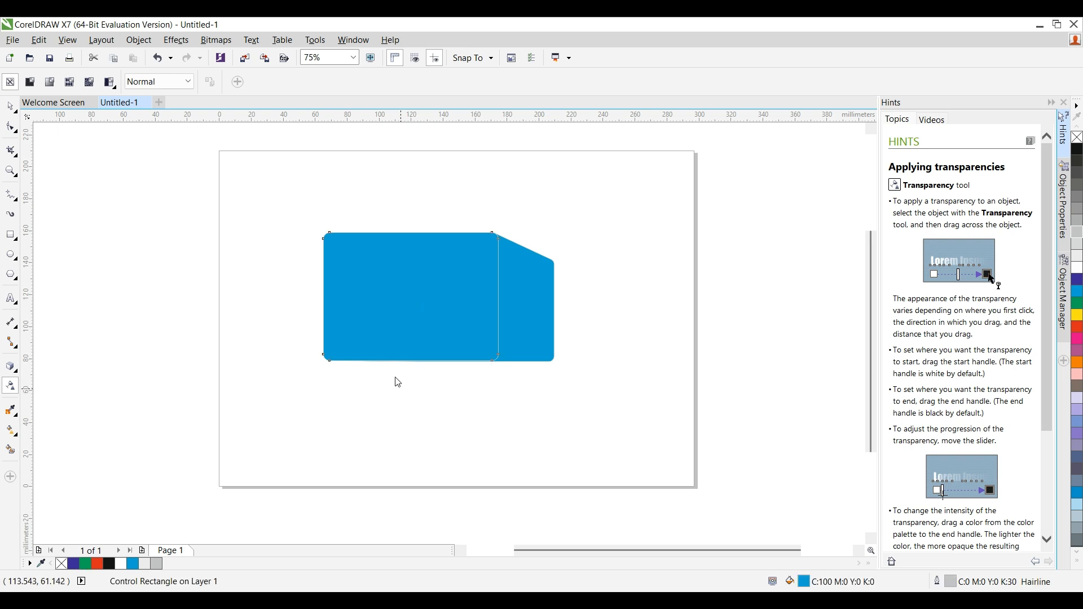
pyautogui.moveTo(390, 382)
pyautogui.mouseDown()
pyautogui.moveTo(401, 381)
pyautogui.moveTo(388, 381)
pyautogui.mouseUp()
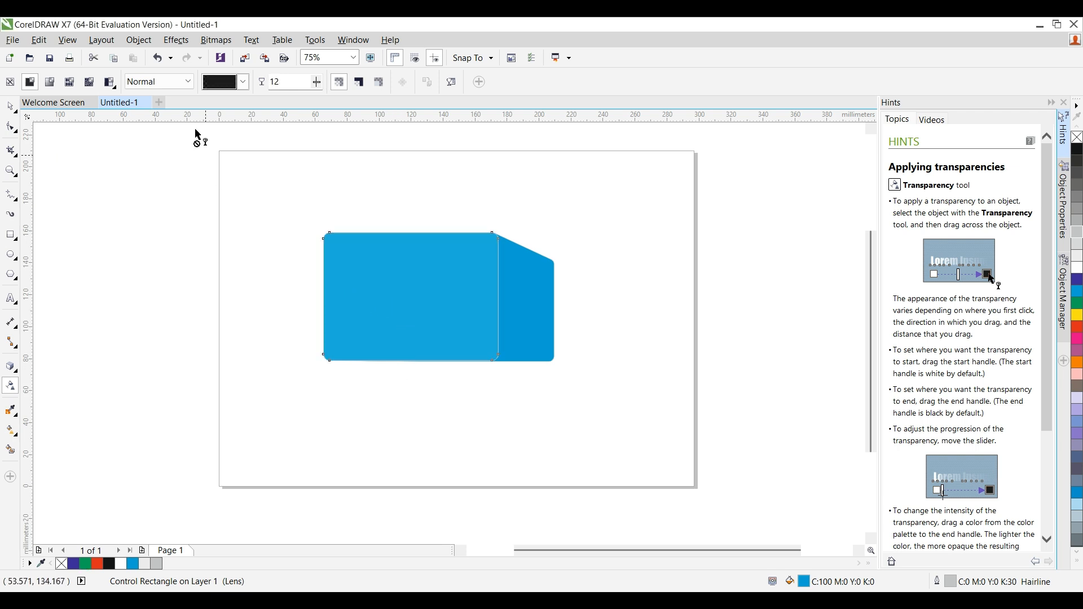
# Draw a rounded rectangle about 100 × 84 mm to the right of the extrusion, fill it blue (C100 M100) and remove its outline
pyautogui.click(6, 199)
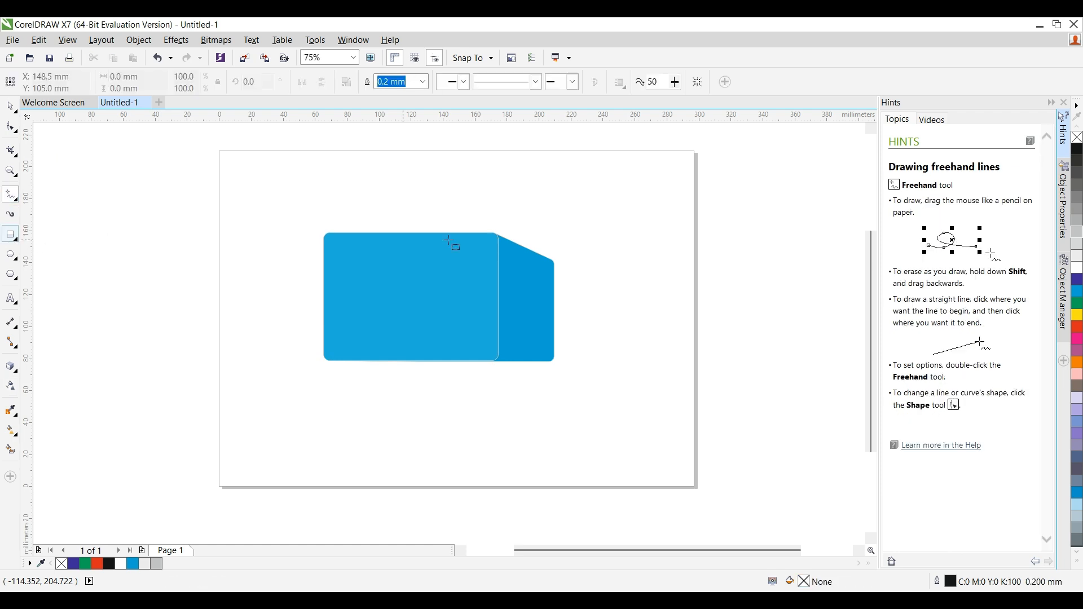
pyautogui.press('F6')
pyautogui.moveTo(573, 226); pyautogui.dragTo(734, 361)
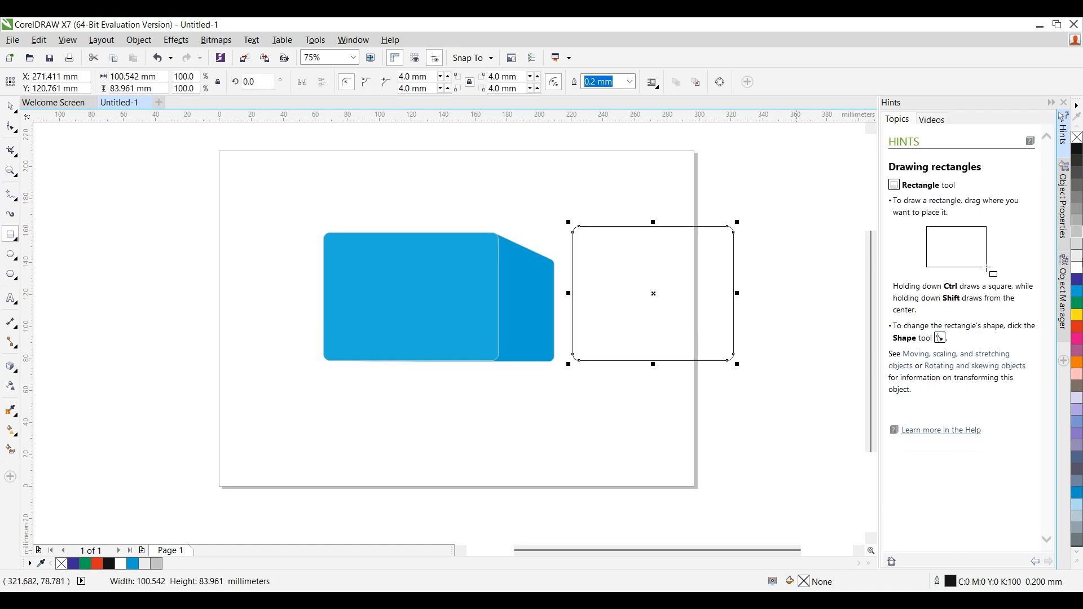
pyautogui.click(1078, 279)
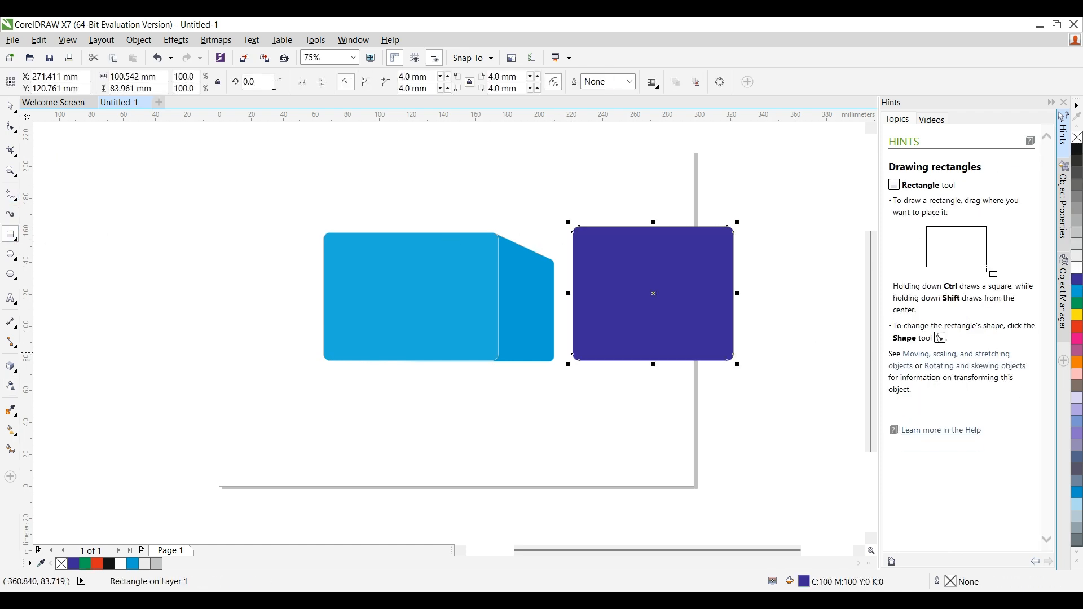
pyautogui.moveTo(190, 240); pyautogui.dragTo(181, 273)
pyautogui.click(6, 110)
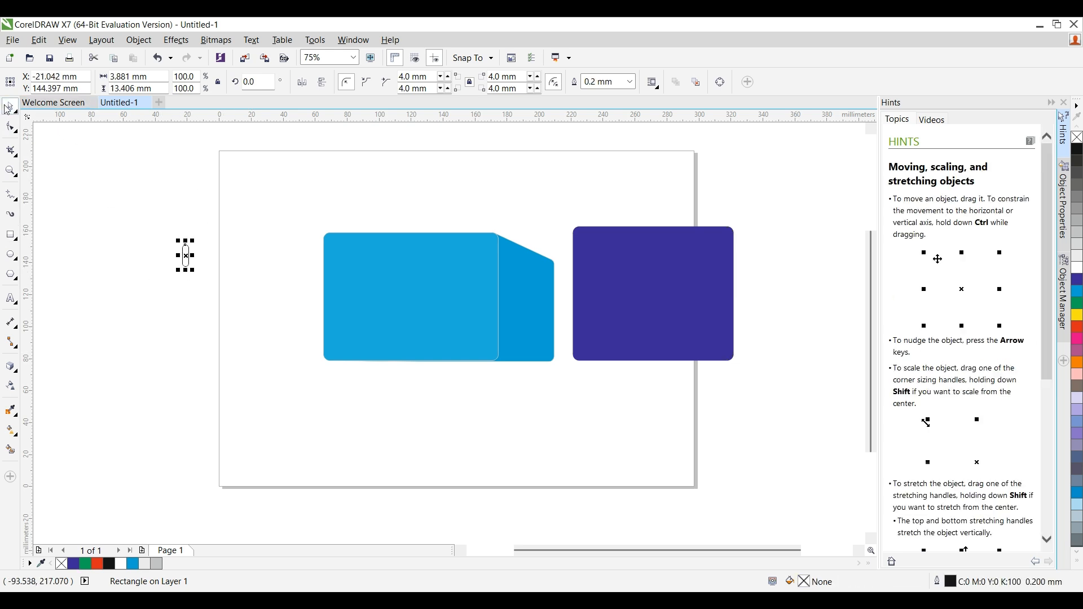
pyautogui.press('Delete')
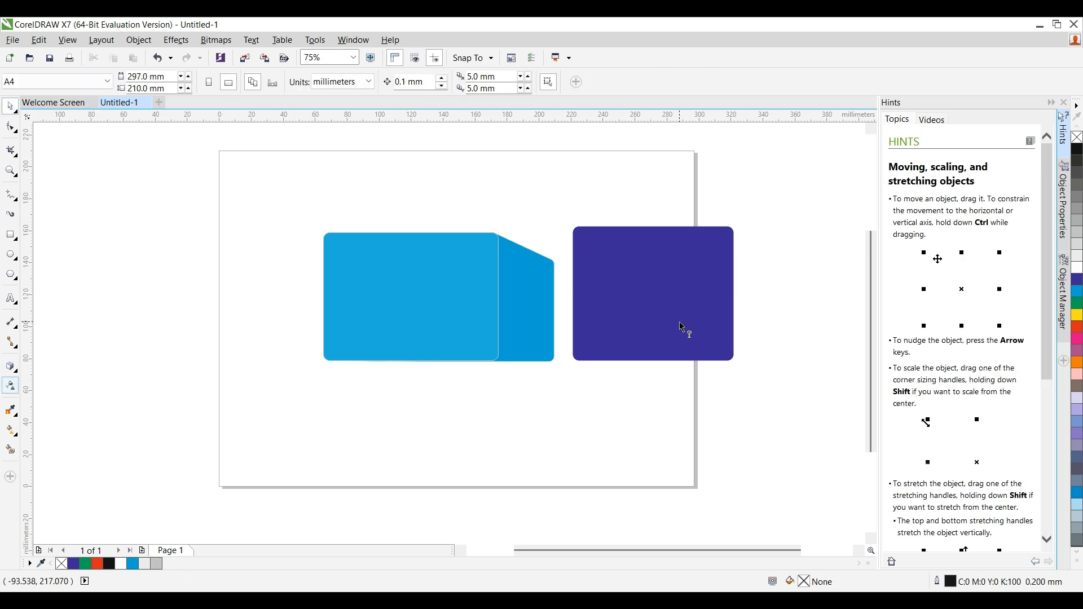
# Try a uniform transparency of 5 on the blue rectangle, and replace it with a gradient transparency fading toward the rectangle's right edge
pyautogui.click(666, 339)
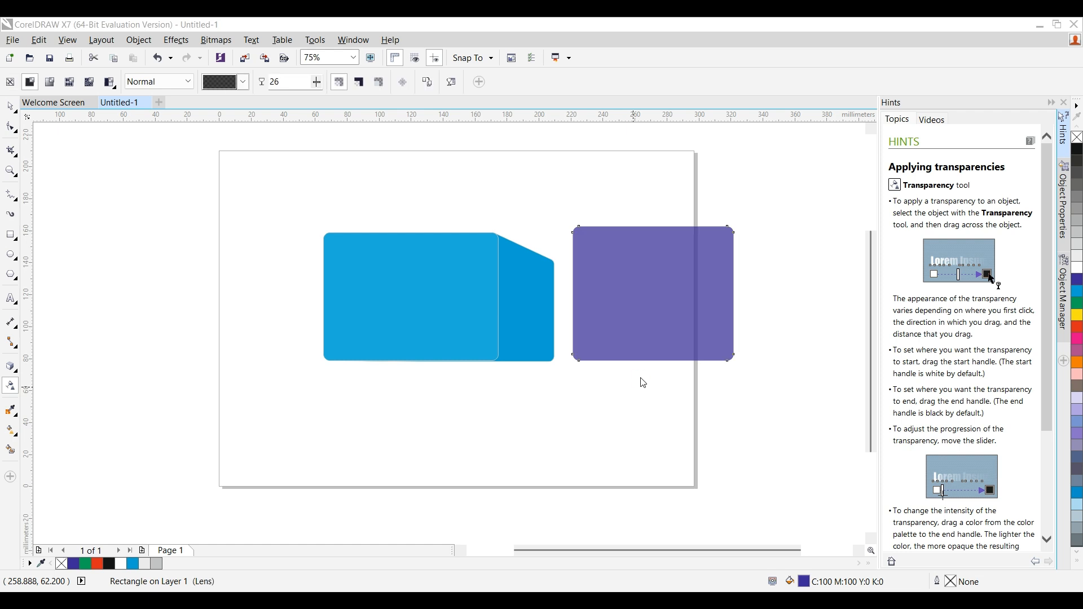
pyautogui.moveTo(641, 378)
pyautogui.mouseDown()
pyautogui.moveTo(651, 383)
pyautogui.moveTo(628, 379)
pyautogui.mouseUp()
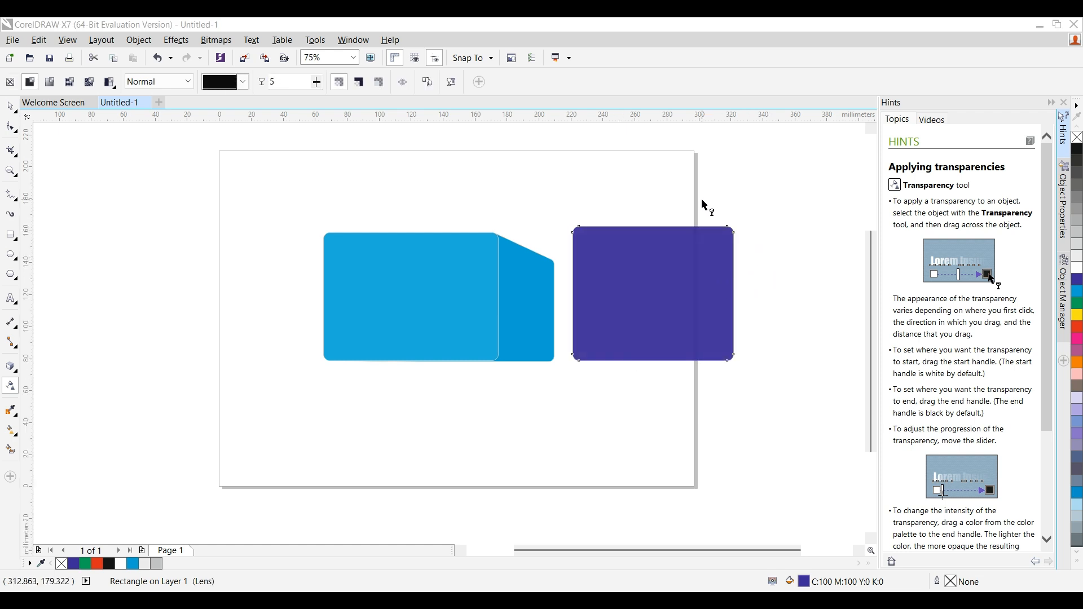
pyautogui.moveTo(703, 200); pyautogui.dragTo(786, 292)
pyautogui.moveTo(681, 350); pyautogui.dragTo(643, 292)
pyautogui.click(12, 107)
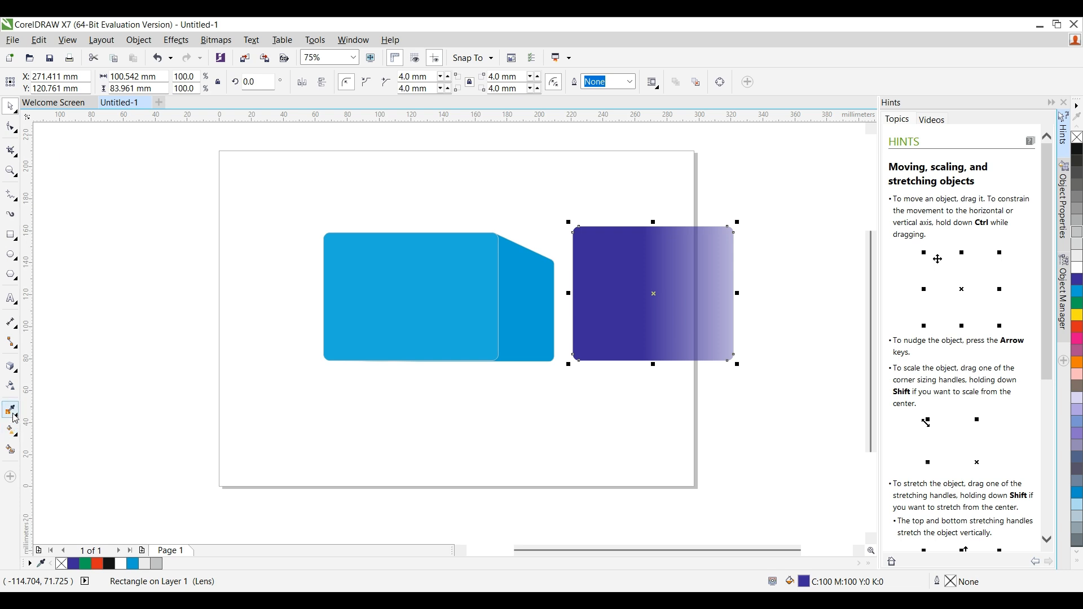
# Draw a rounded rectangle about 77 × 71 mm to the left of the cyan extrusion, overlapping the page's left edge
pyautogui.click(11, 235)
pyautogui.moveTo(111, 258); pyautogui.dragTo(234, 372)
pyautogui.press('F10')
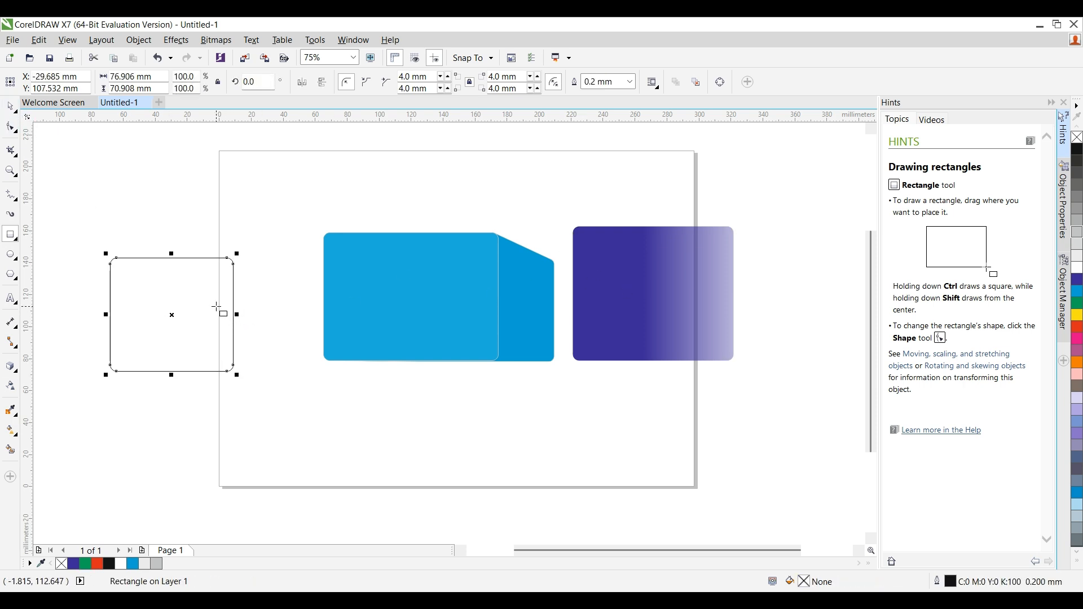
pyautogui.click(12, 108)
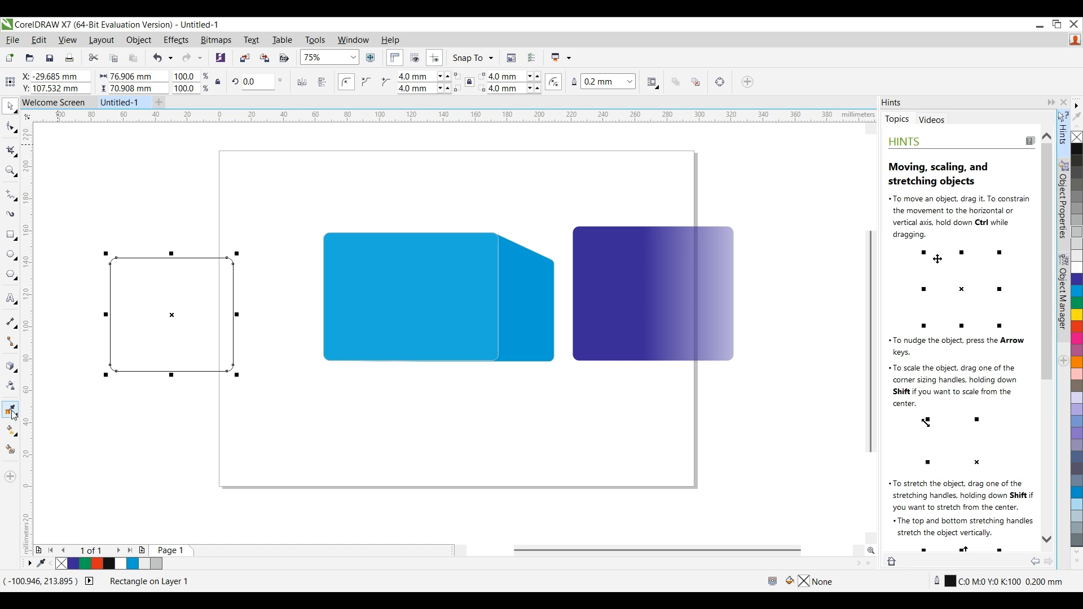
# Sample the blue of the gradient-transparent rectangle with the Color eyedropper and fill the empty rectangle with it
pyautogui.click(10, 410)
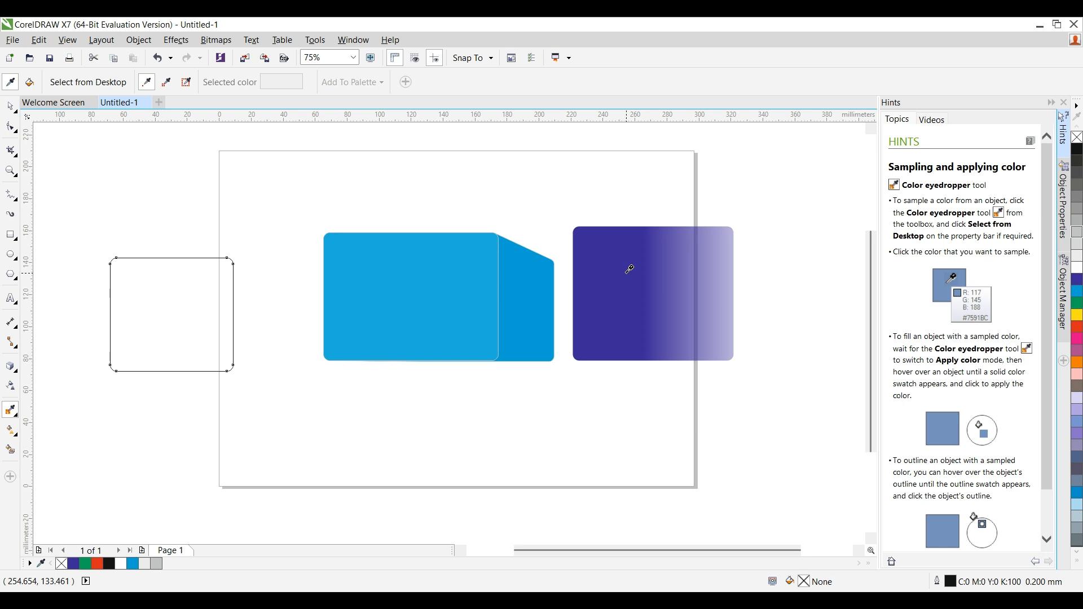
pyautogui.click(626, 270)
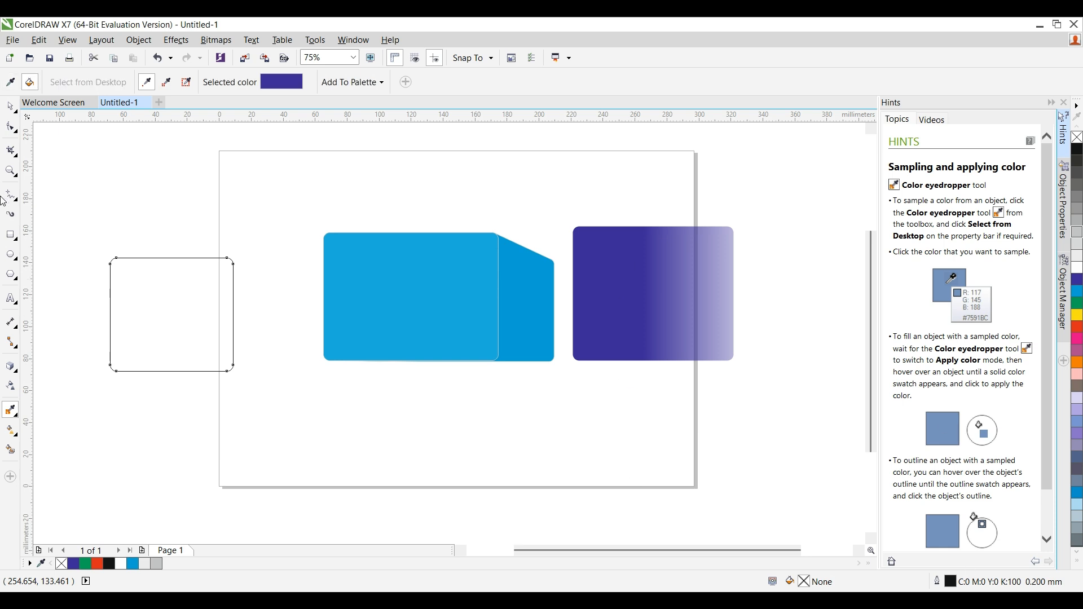
pyautogui.click(147, 295)
pyautogui.click(13, 108)
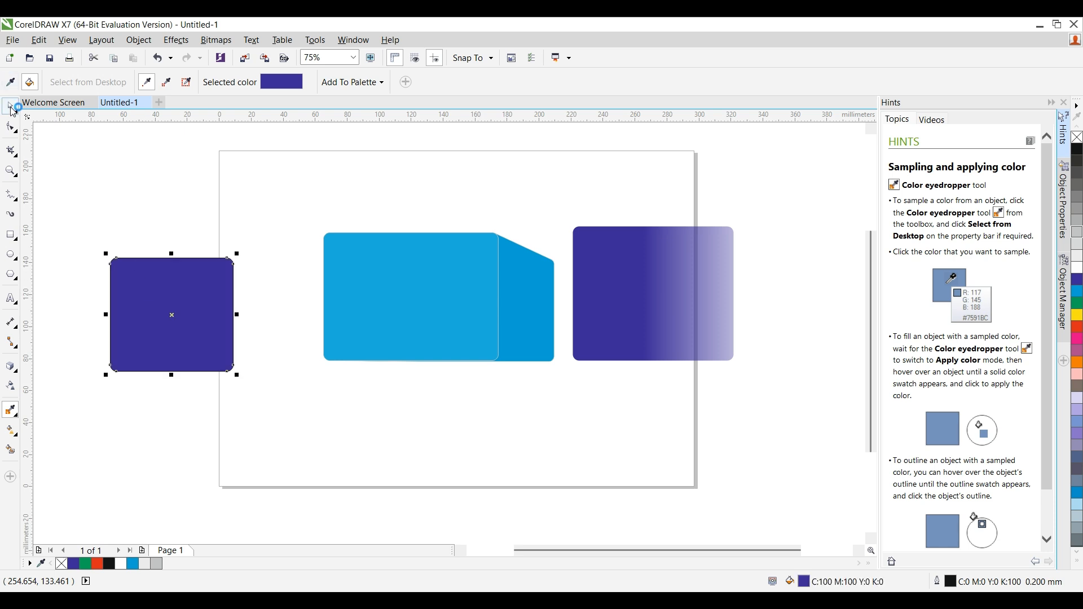
# Draw a rounded rectangle about 87 × 52 mm below the cyan extrusion
pyautogui.click(10, 235)
pyautogui.moveTo(278, 390)
pyautogui.mouseDown()
pyautogui.moveTo(466, 464)
pyautogui.moveTo(418, 474)
pyautogui.mouseUp()
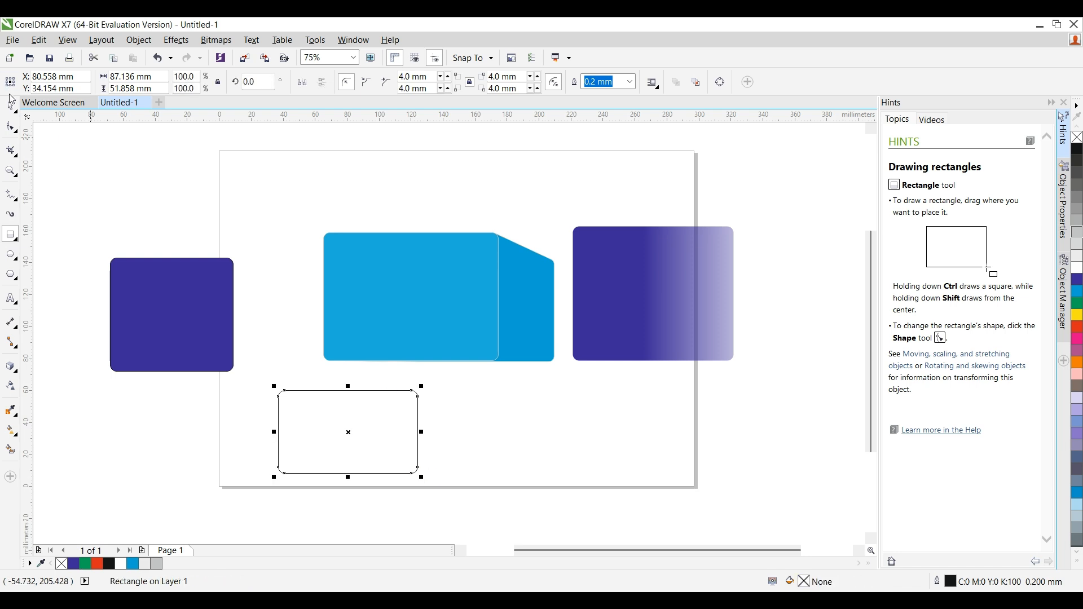
pyautogui.click(12, 105)
# Sample the attributes of the cyan extrusion's front face with the Attributes eyedropper and apply them to the empty rectangle below it
pyautogui.click(406, 288)
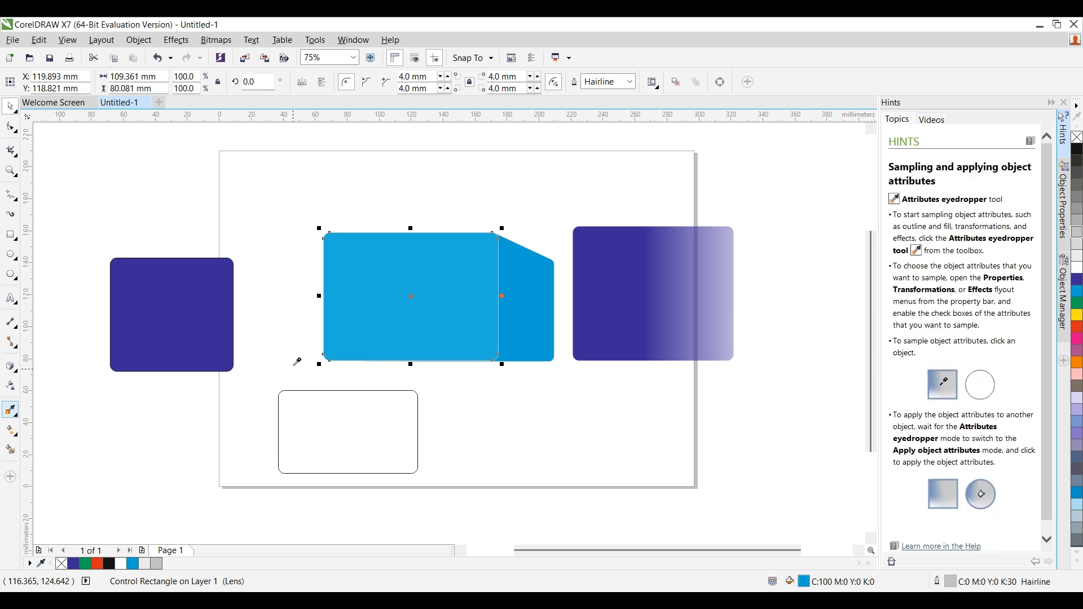
pyautogui.click(356, 297)
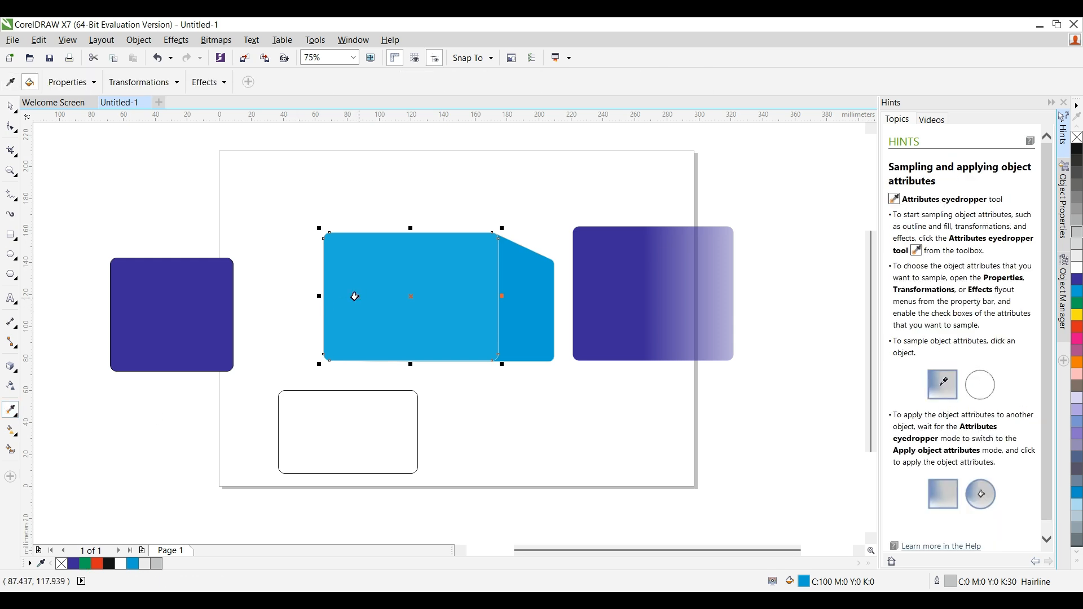
pyautogui.click(304, 407)
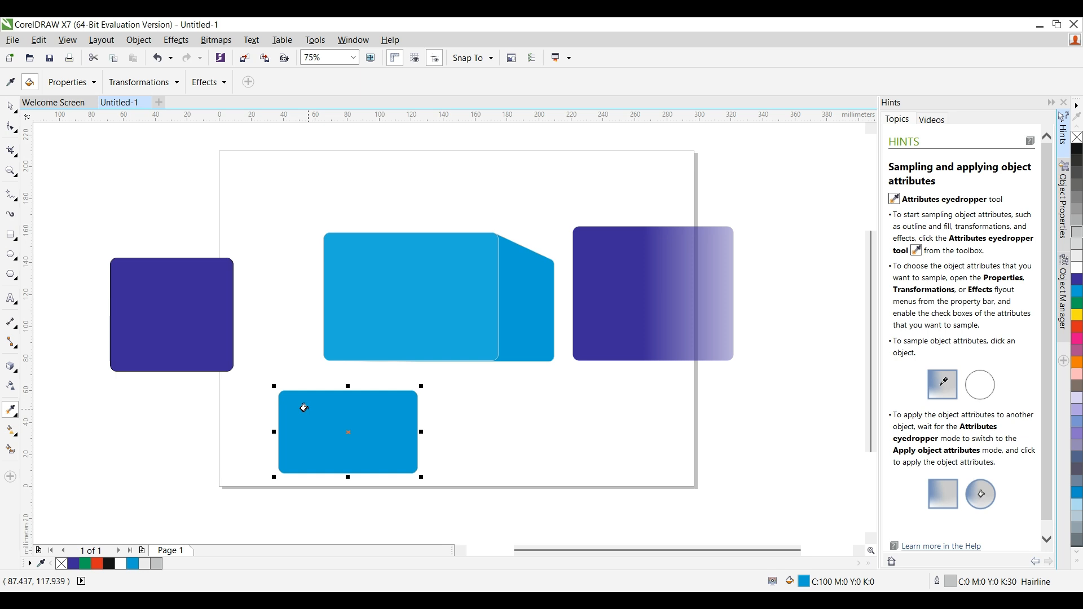
pyautogui.click(10, 106)
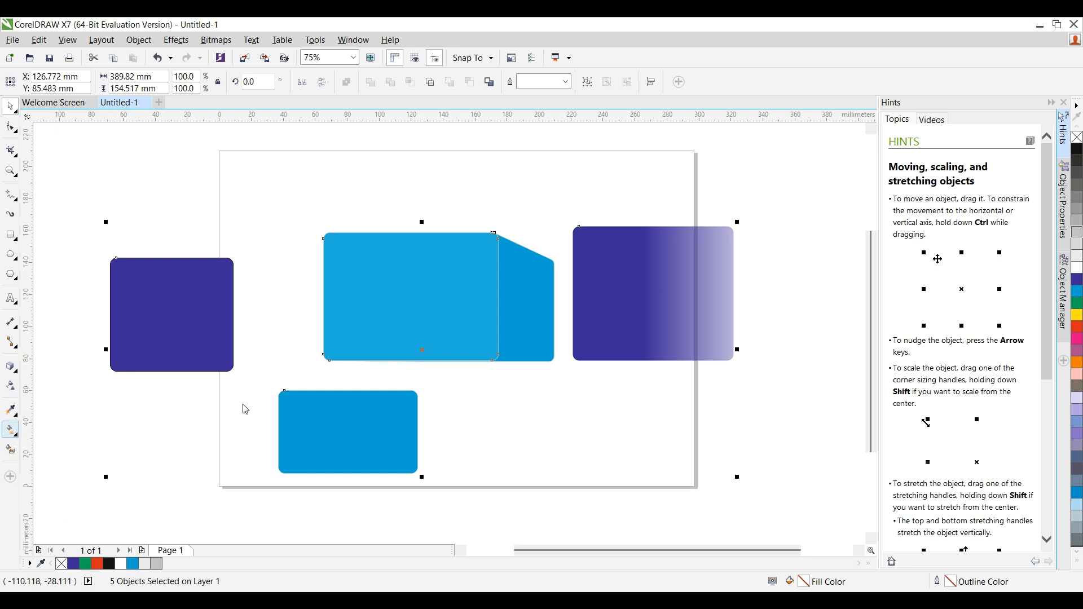
pyautogui.click(59, 425)
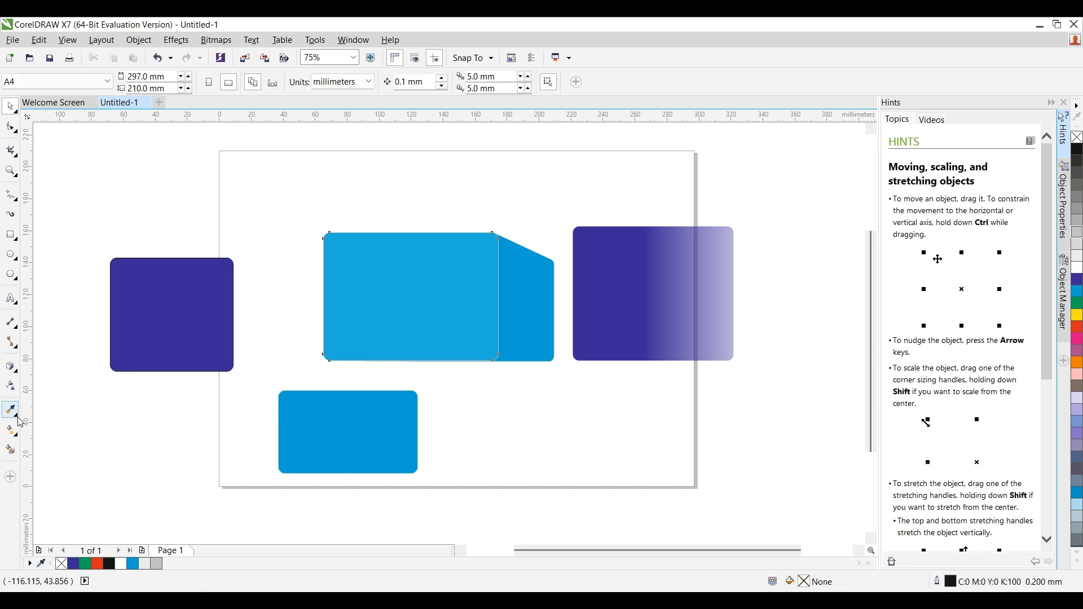
# Apply a horizontal linear fountain fill from cyan to black across the lower rectangle with the Interactive fill tool
pyautogui.click(305, 407)
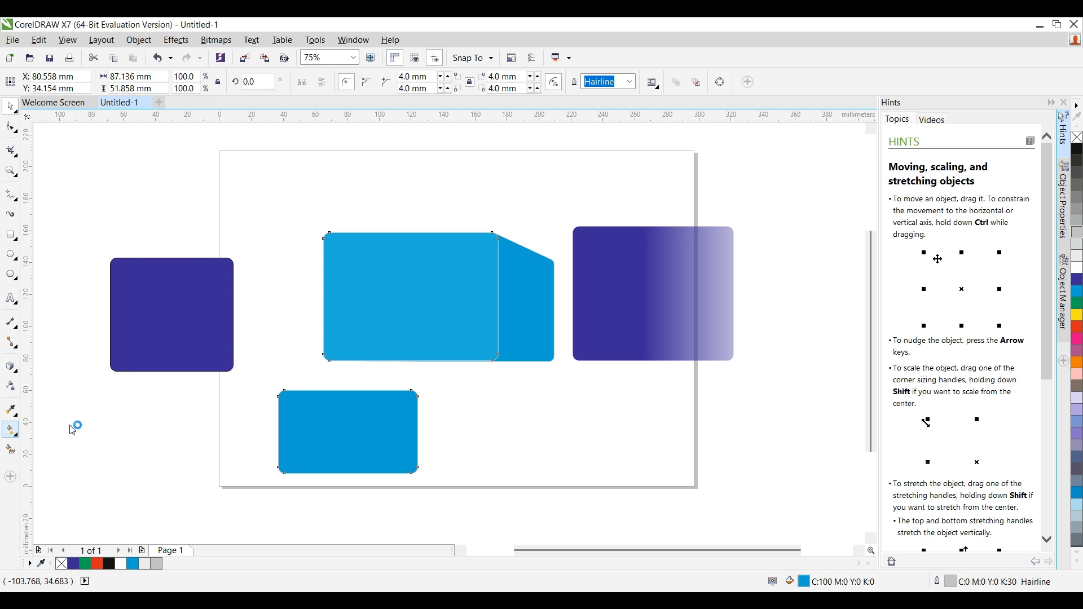
pyautogui.moveTo(342, 427); pyautogui.dragTo(489, 427)
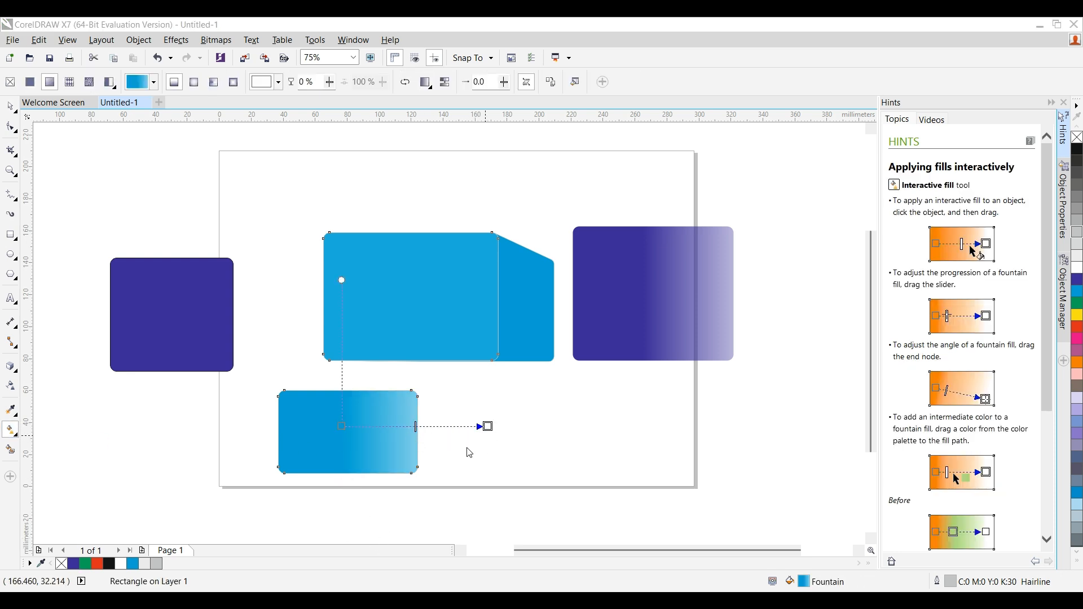
pyautogui.click(443, 453)
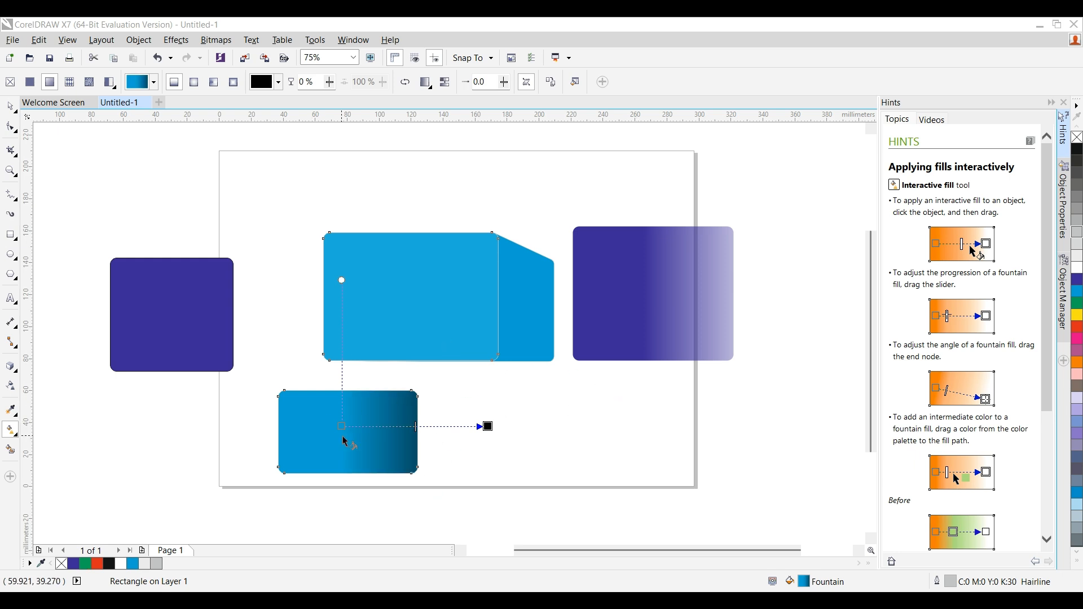
# Move the gradient's start node closer to the lower rectangle's left edge
pyautogui.moveTo(342, 427); pyautogui.dragTo(305, 421)
pyautogui.scroll(1, 335, 465)
pyautogui.scroll(1, 337, 470)
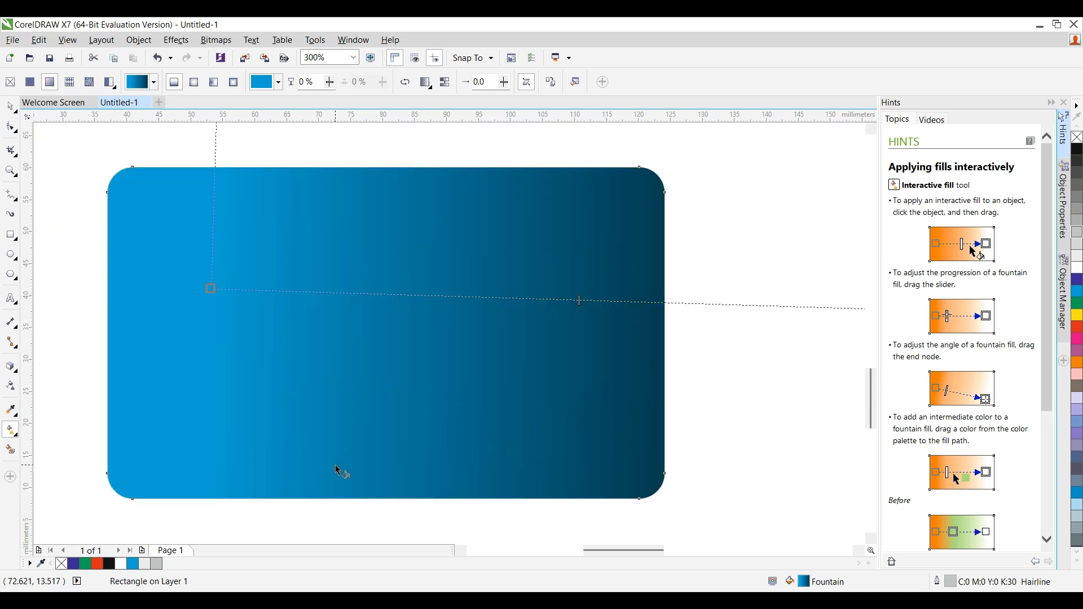
pyautogui.scroll(-2, 400, 422)
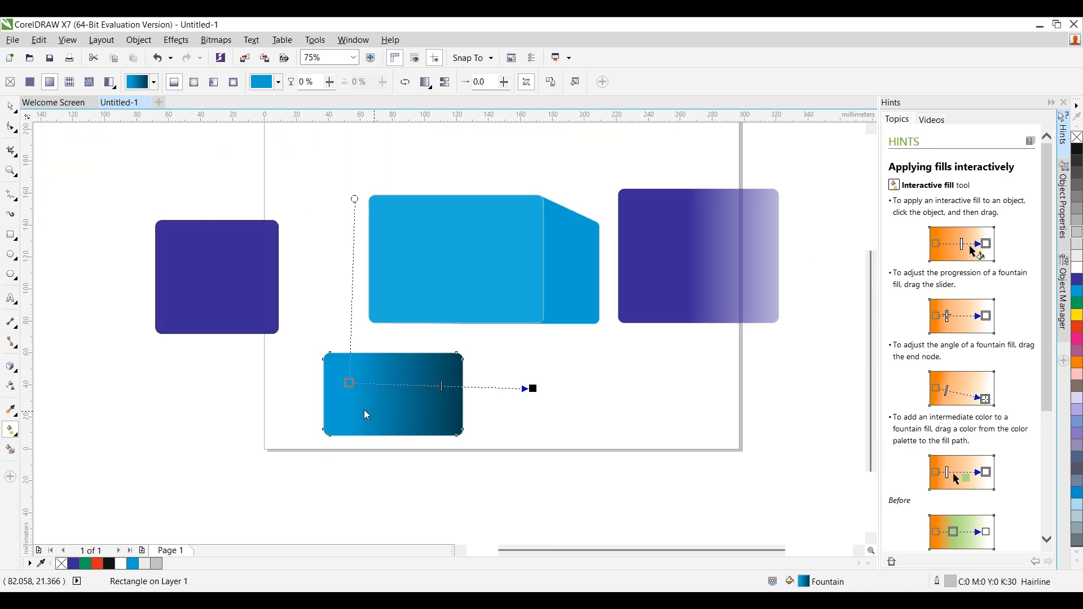
pyautogui.moveTo(357, 403); pyautogui.dragTo(335, 405)
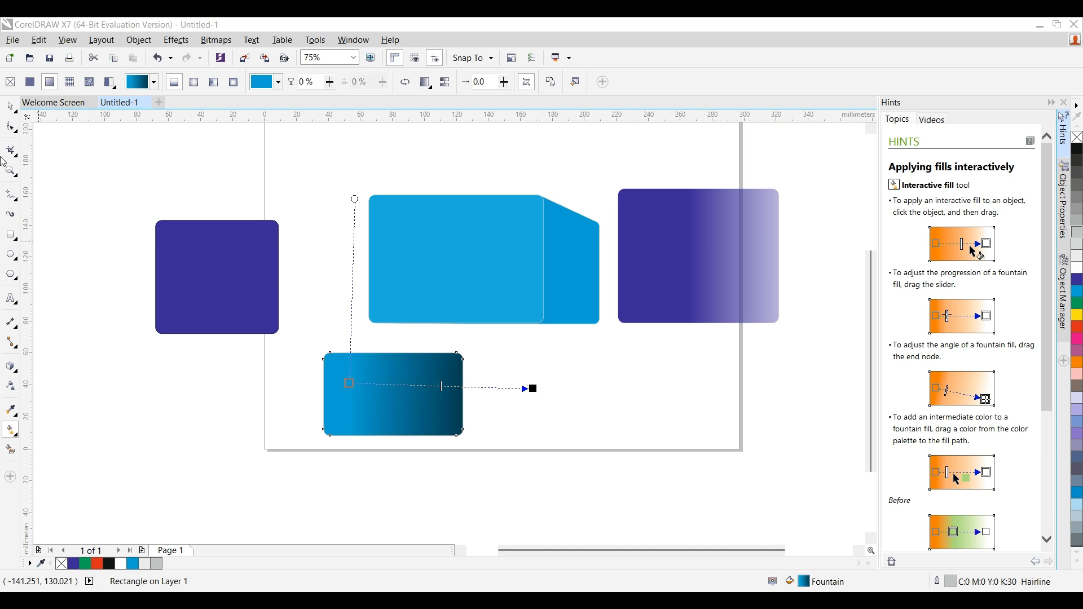
pyautogui.click(5, 108)
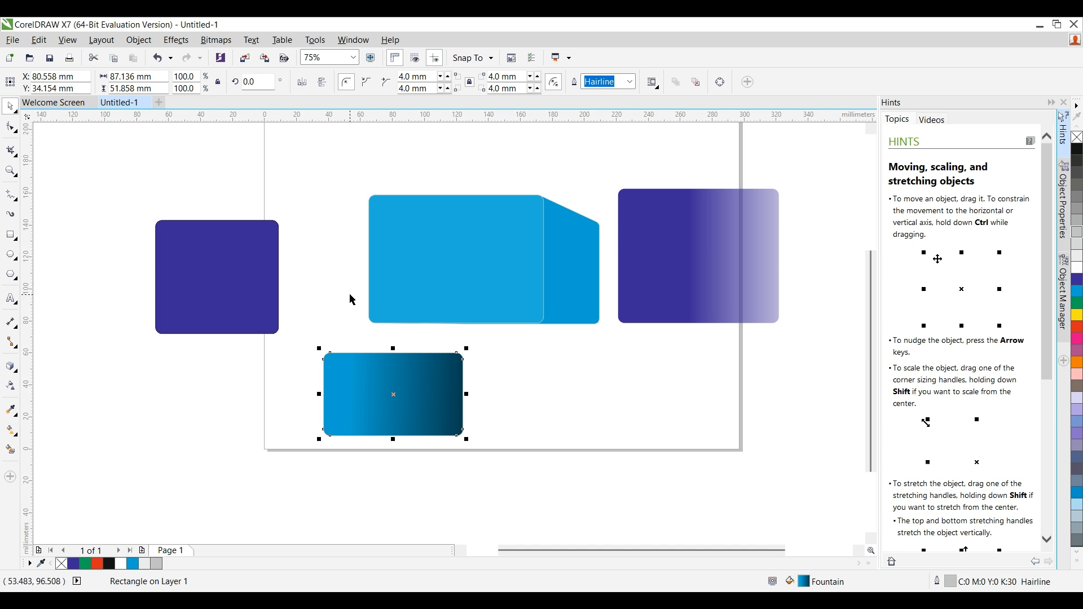
# Select all objects in the drawing and delete them
pyautogui.hotkey('ctrl', 'a')
pyautogui.press('Delete')
pyautogui.scroll(1, 350, 295)
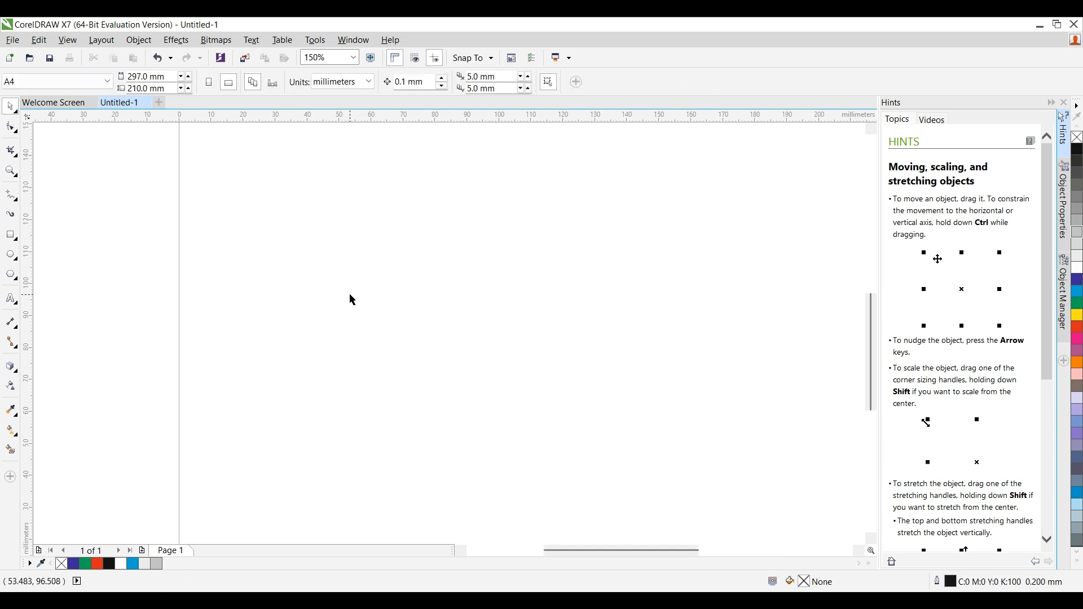
pyautogui.scroll(-2, 351, 295)
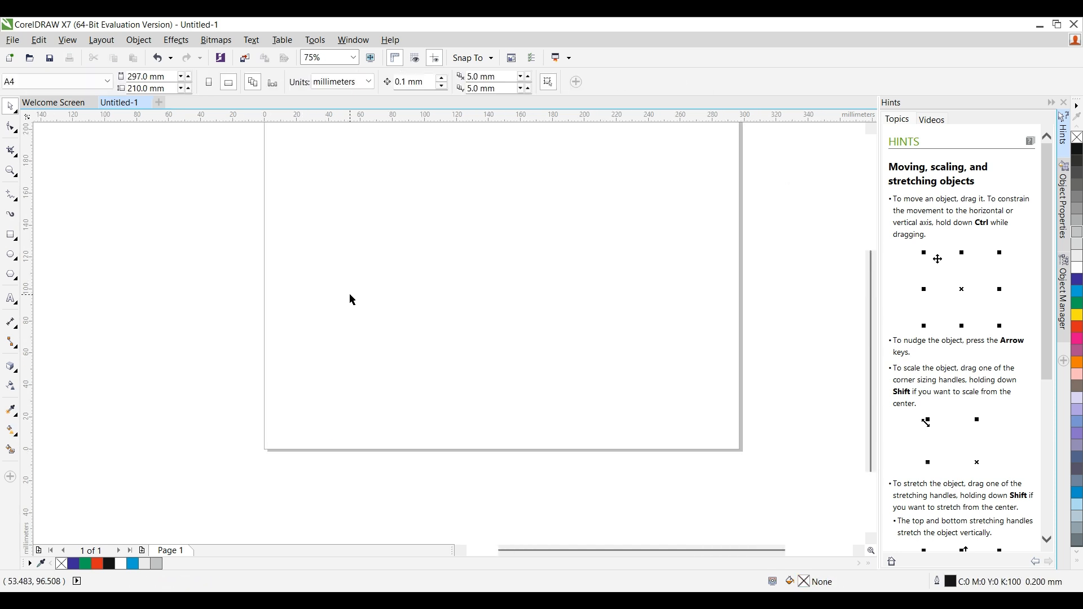
# Create a rectangle matching the 297 × 210 mm page and fit it in view
pyautogui.click(9, 234)
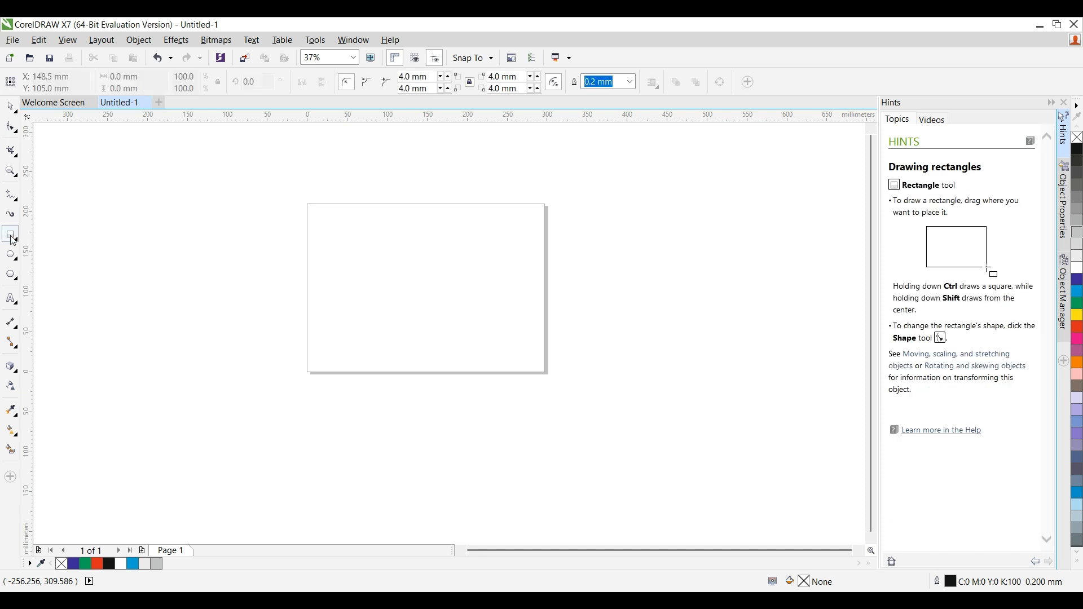
pyautogui.doubleClick(13, 240)
pyautogui.press('F4')
pyautogui.click(12, 104)
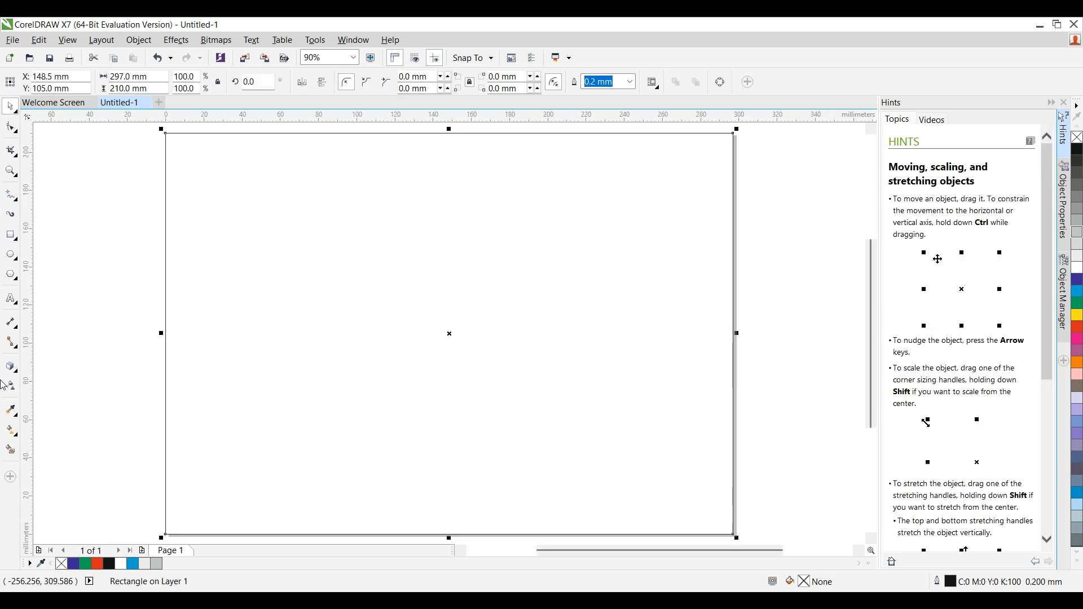
# Apply a 2 × 2 mesh fill to the page-sized rectangle and color its upper-left patch pink
pyautogui.click(17, 438)
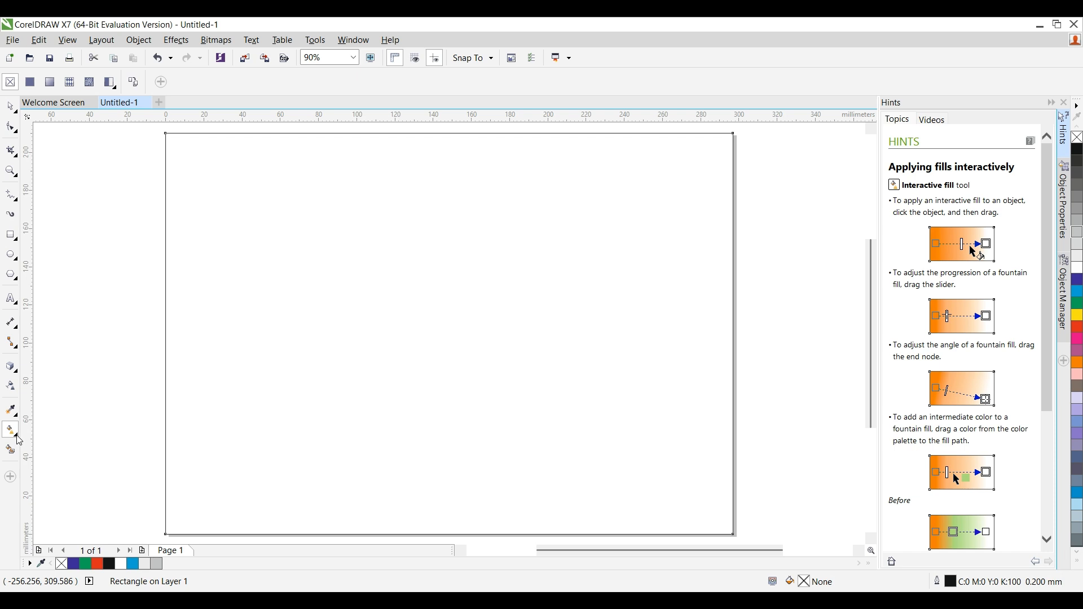
pyautogui.press('m')
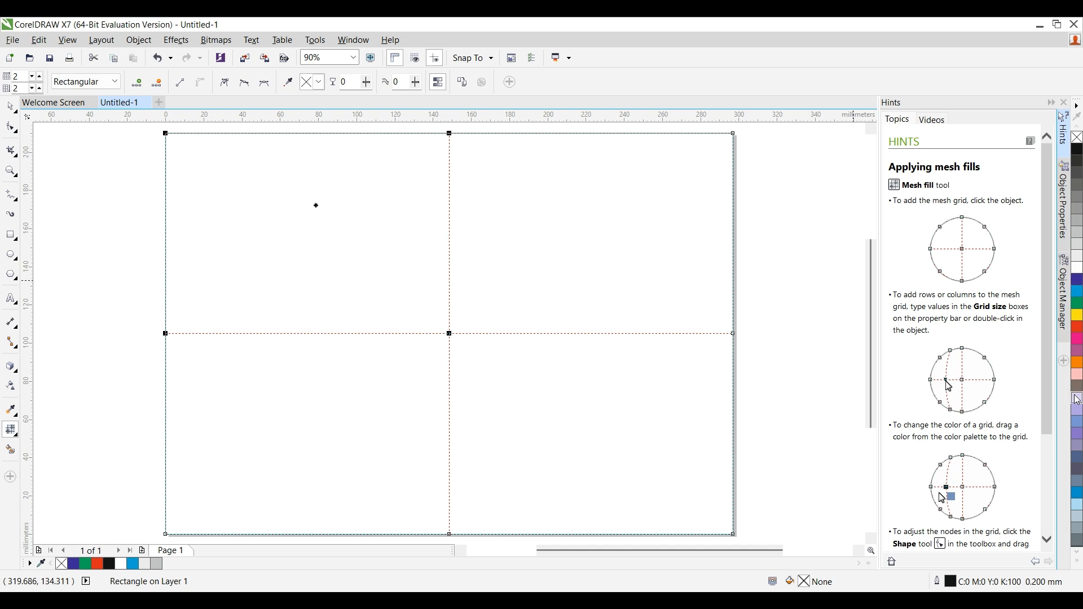
pyautogui.click(1079, 350)
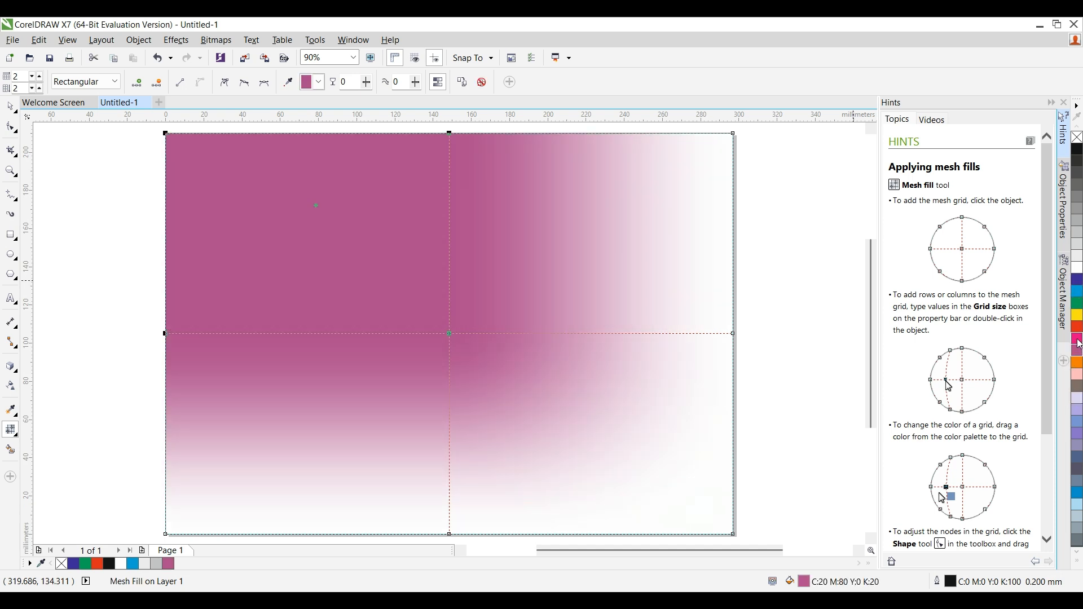
pyautogui.click(1078, 340)
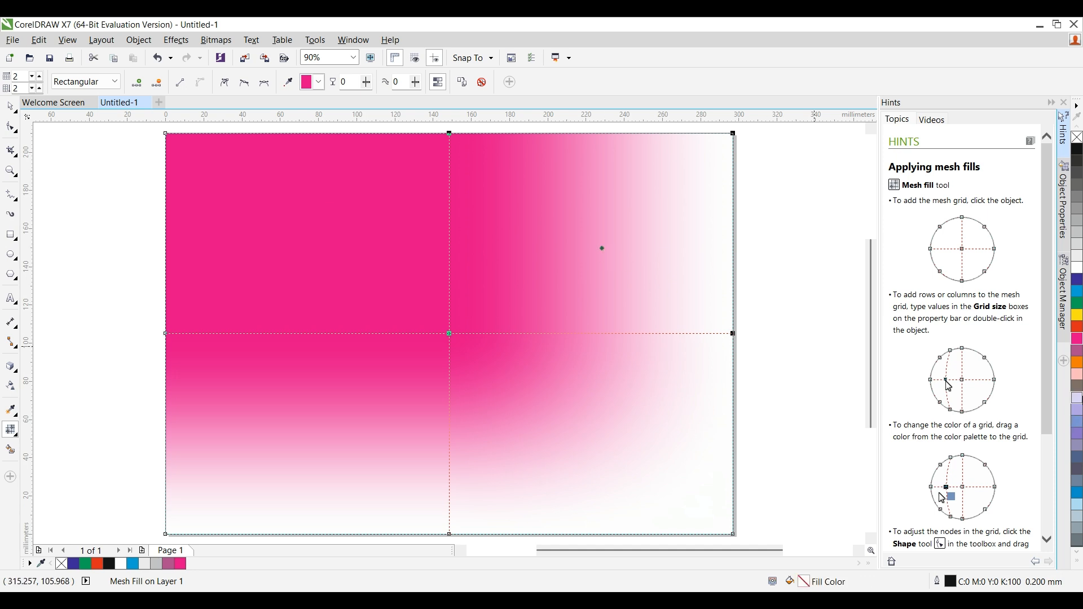
# Color the remaining mesh patches: upper right purple, lower right light blue and lower left white
pyautogui.moveTo(1079, 363); pyautogui.dragTo(598, 242)
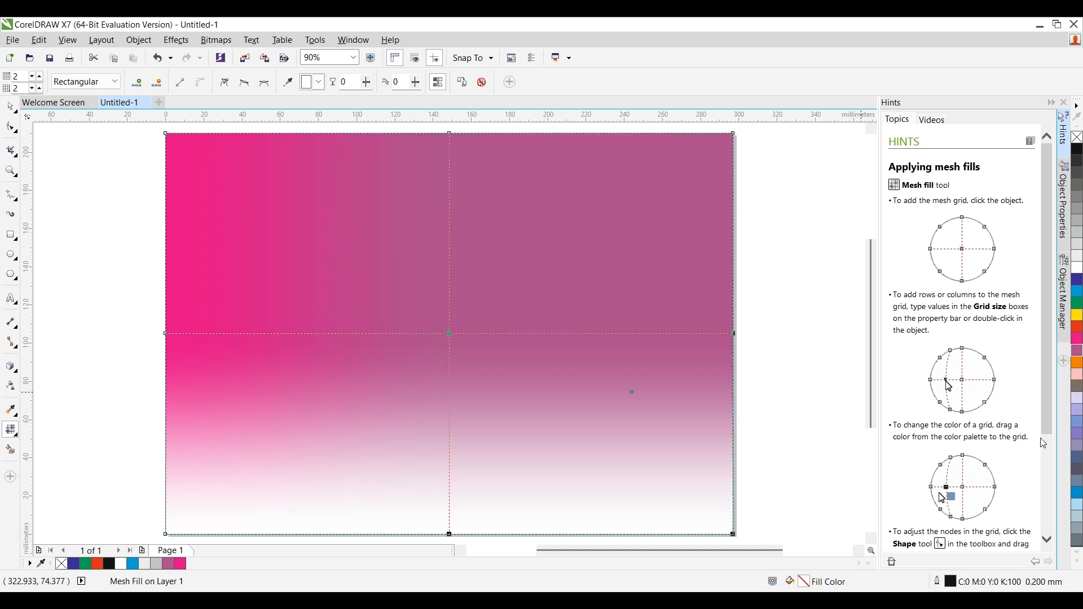
pyautogui.click(1079, 427)
pyautogui.click(198, 442)
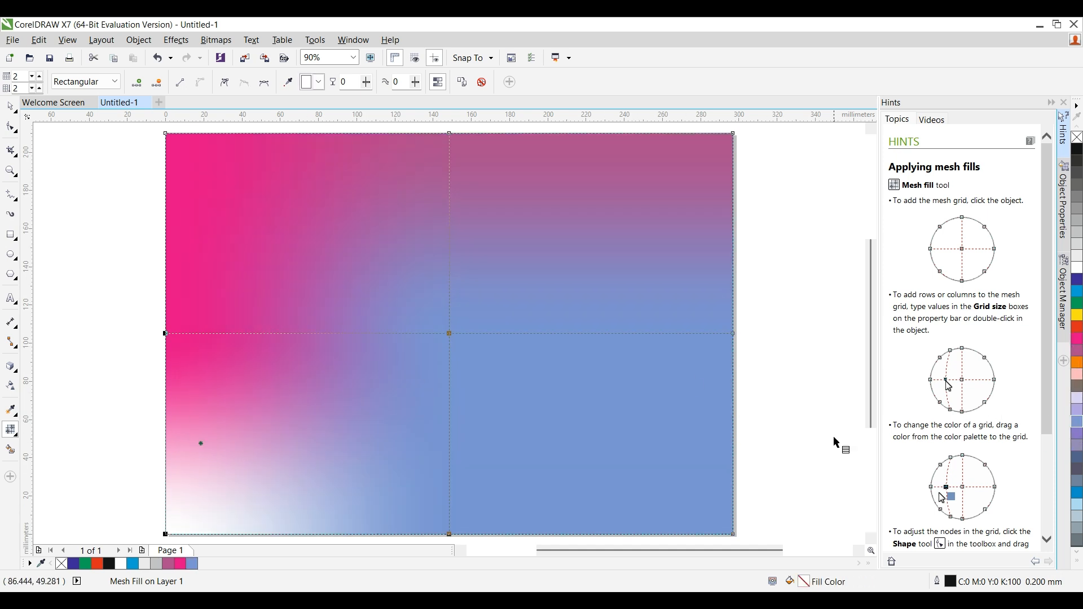
pyautogui.click(1079, 268)
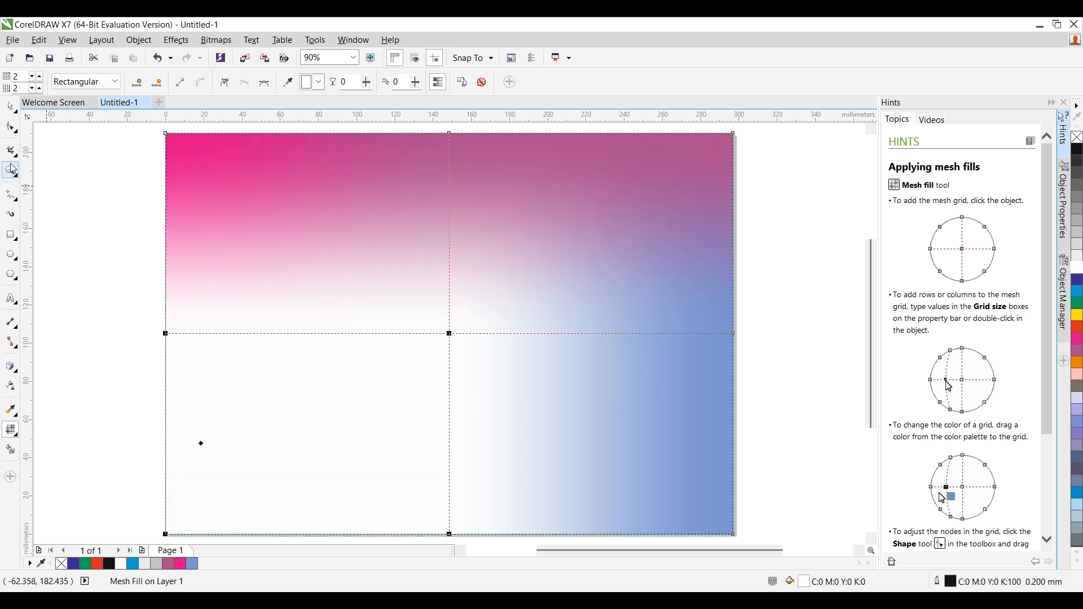
# Remove the outline of the mesh-filled rectangle and deselect it
pyautogui.press('space')
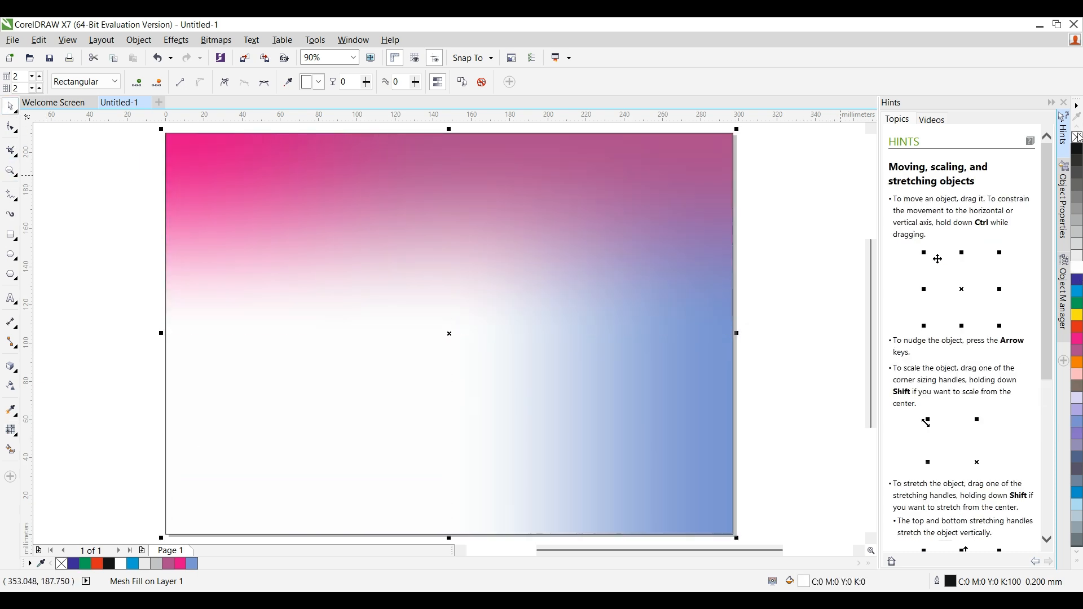
pyautogui.click(764, 234)
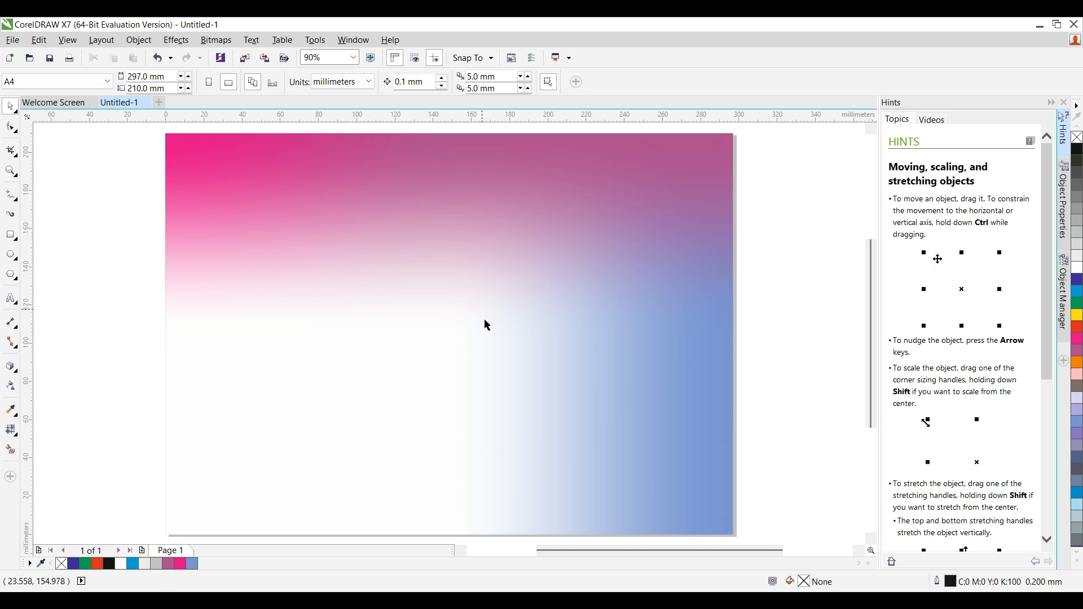
# Reshape the mesh by moving its center node near the rectangle's lower-left corner and bending the curve from the left edge downward
pyautogui.click(416, 225)
pyautogui.click(10, 430)
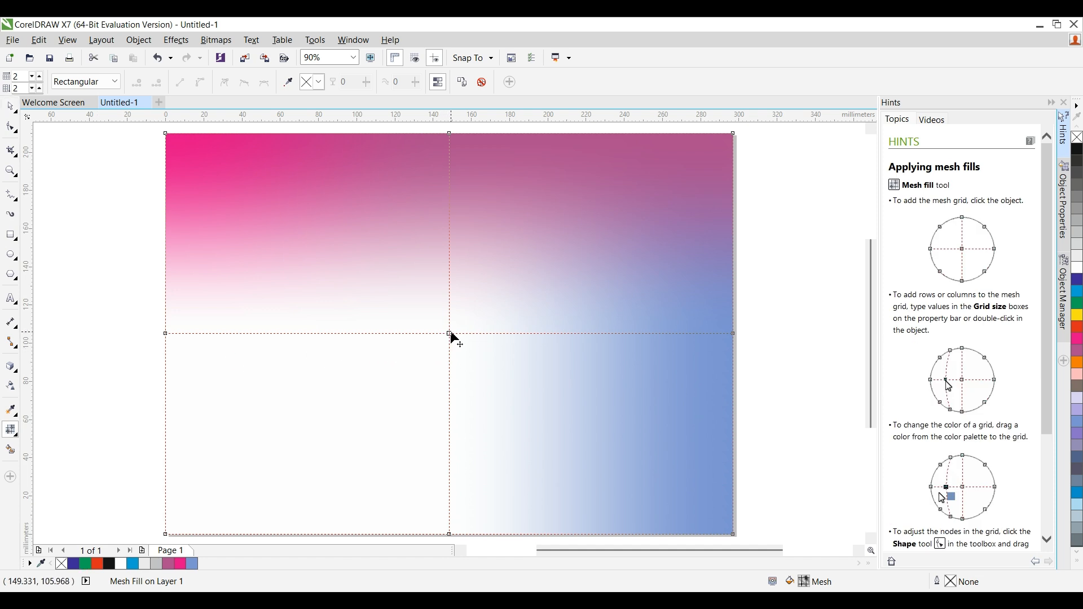
pyautogui.click(450, 334)
pyautogui.moveTo(451, 334); pyautogui.dragTo(294, 420)
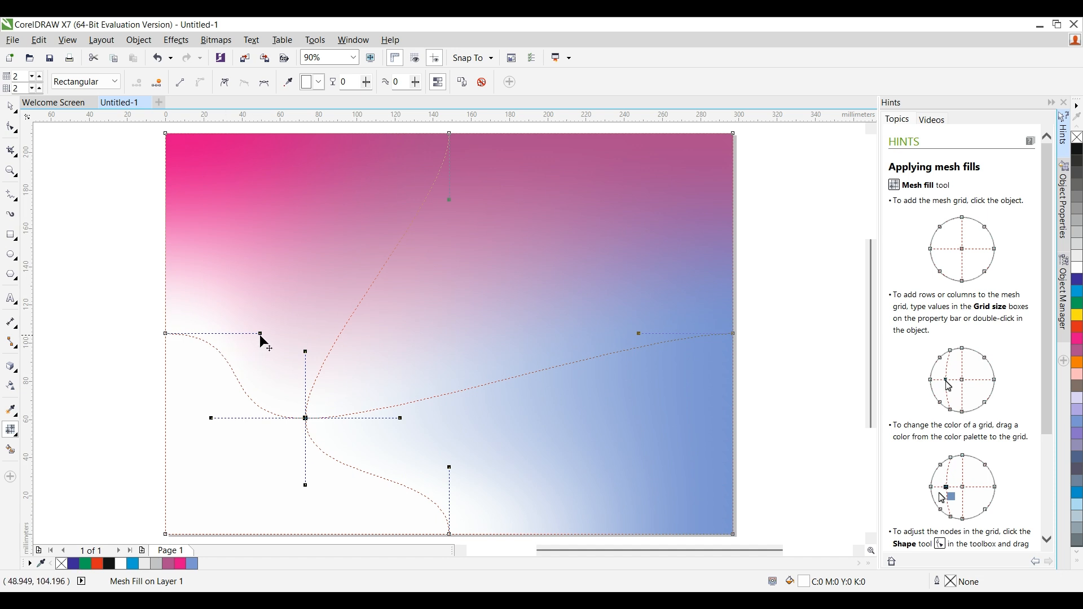
pyautogui.moveTo(260, 334); pyautogui.dragTo(224, 450)
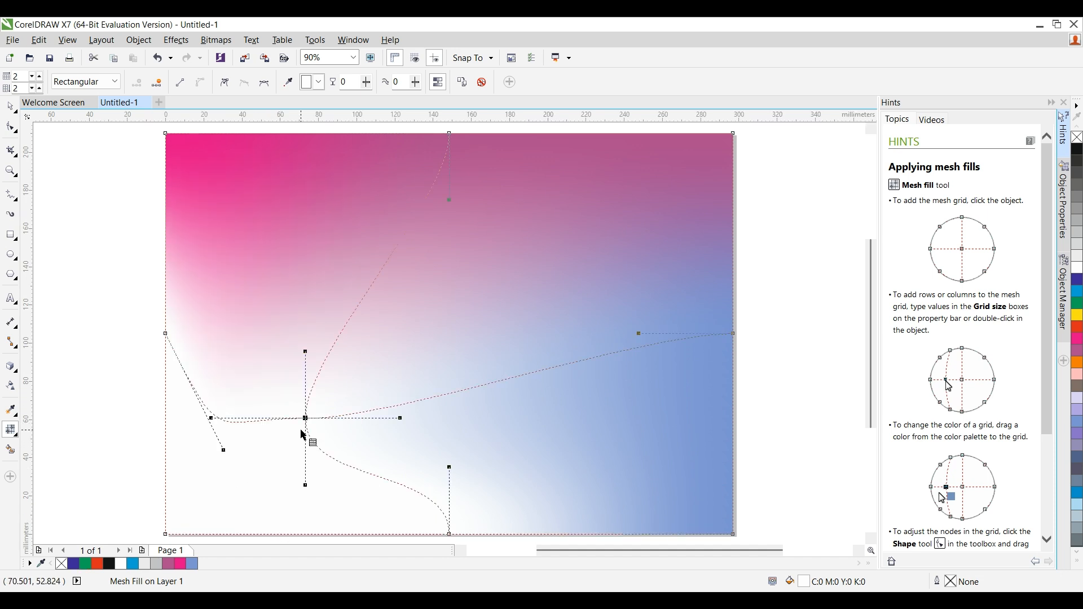
pyautogui.moveTo(306, 420); pyautogui.dragTo(219, 514)
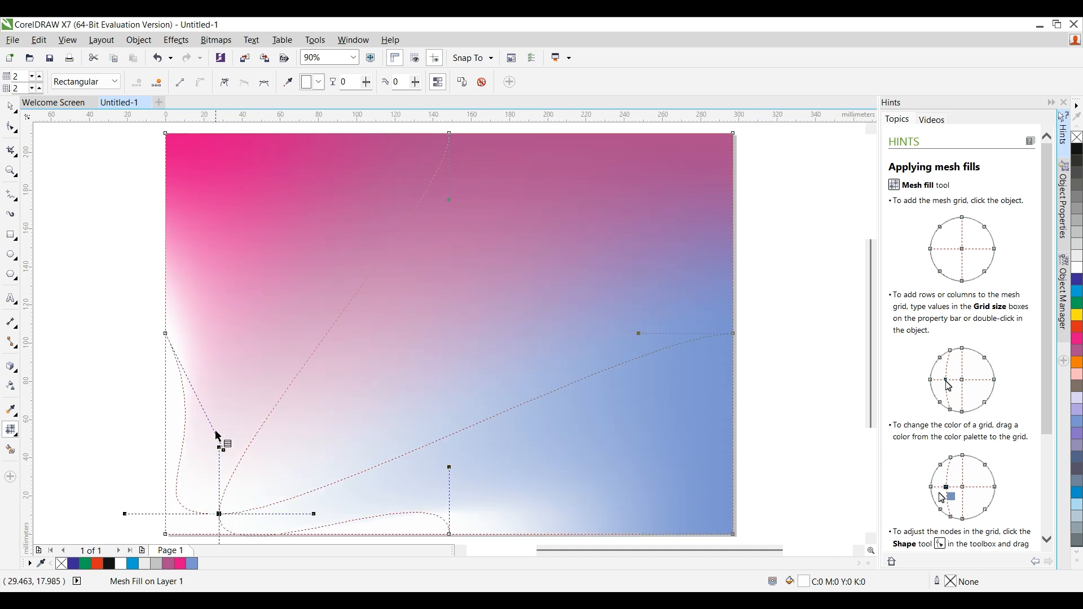
# Try to move the mesh's left-edge node outward and down past the page edge, and undo the move
pyautogui.moveTo(165, 333); pyautogui.dragTo(130, 413)
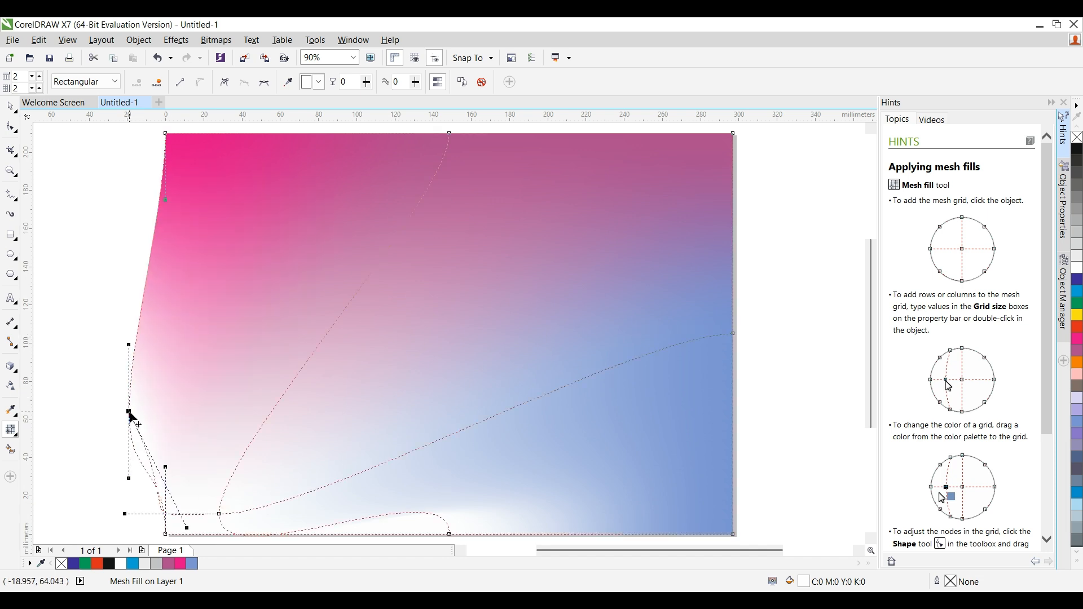
pyautogui.hotkey('ctrl', 'z')
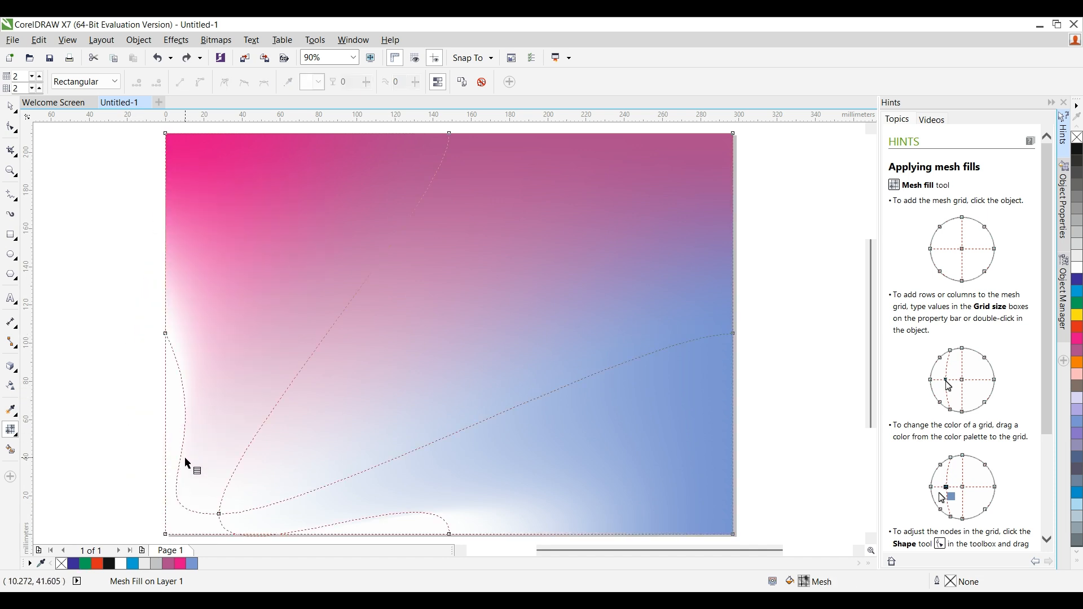
# Shift the mesh-filled rectangle slightly up and to the left, and center it back on the page
pyautogui.click(10, 106)
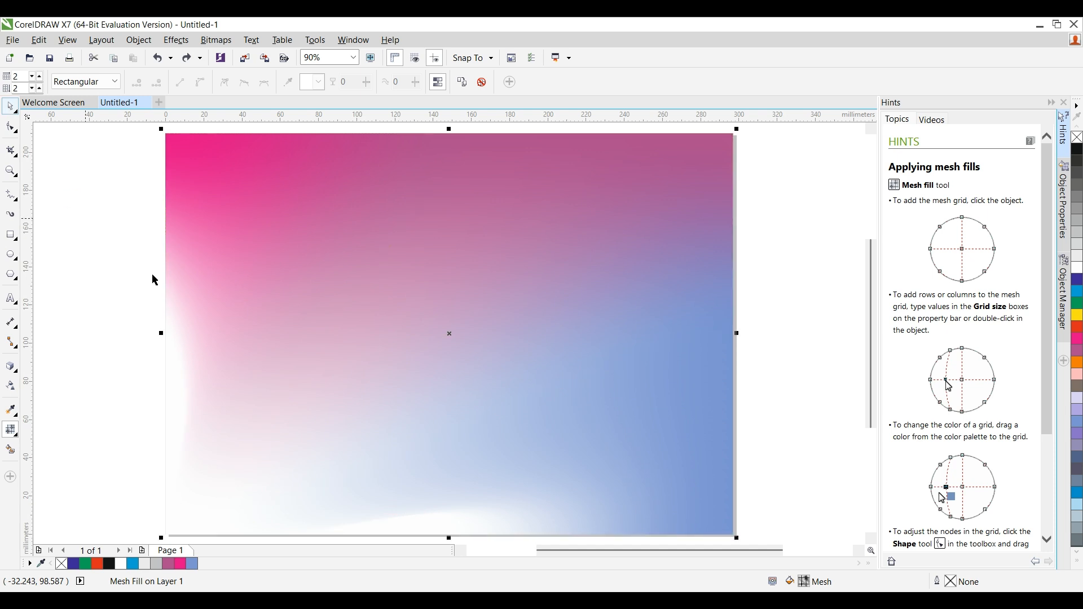
pyautogui.click(297, 406)
pyautogui.click(793, 277)
pyautogui.moveTo(377, 324); pyautogui.dragTo(351, 319)
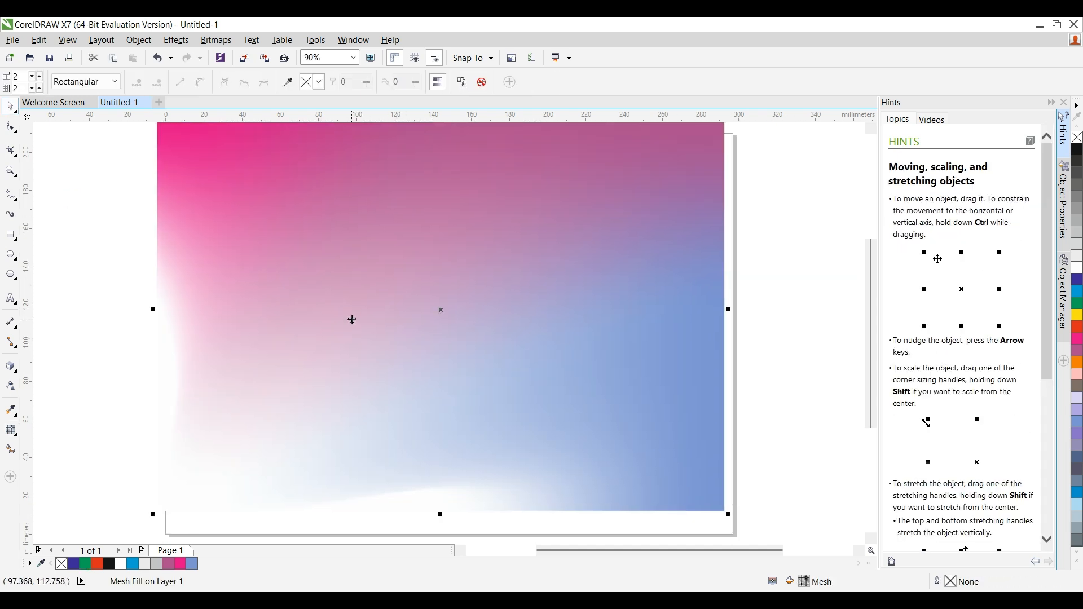
pyautogui.press('p')
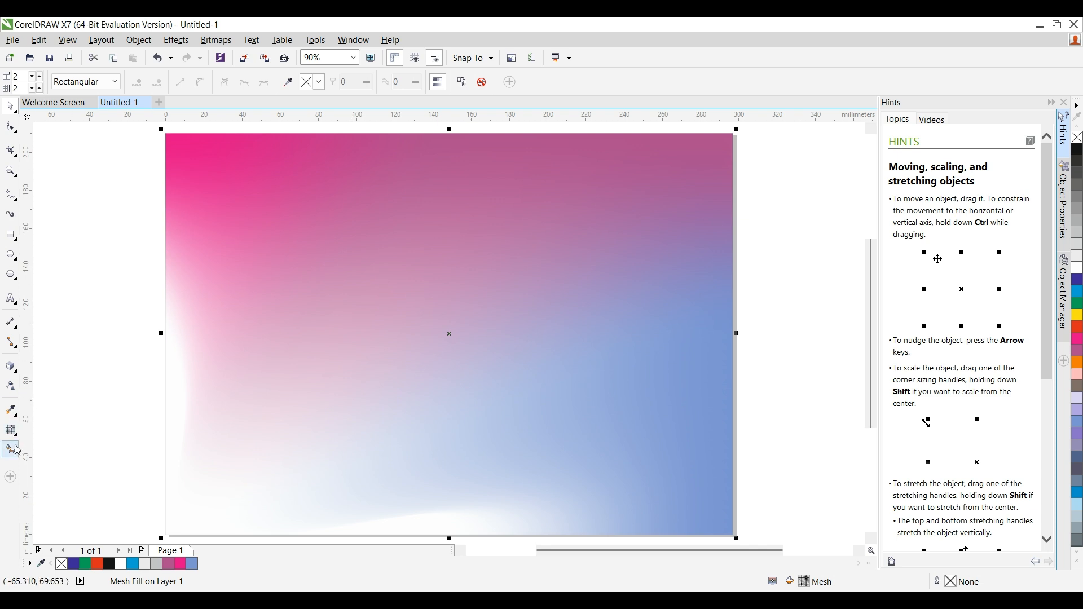
pyautogui.click(414, 303)
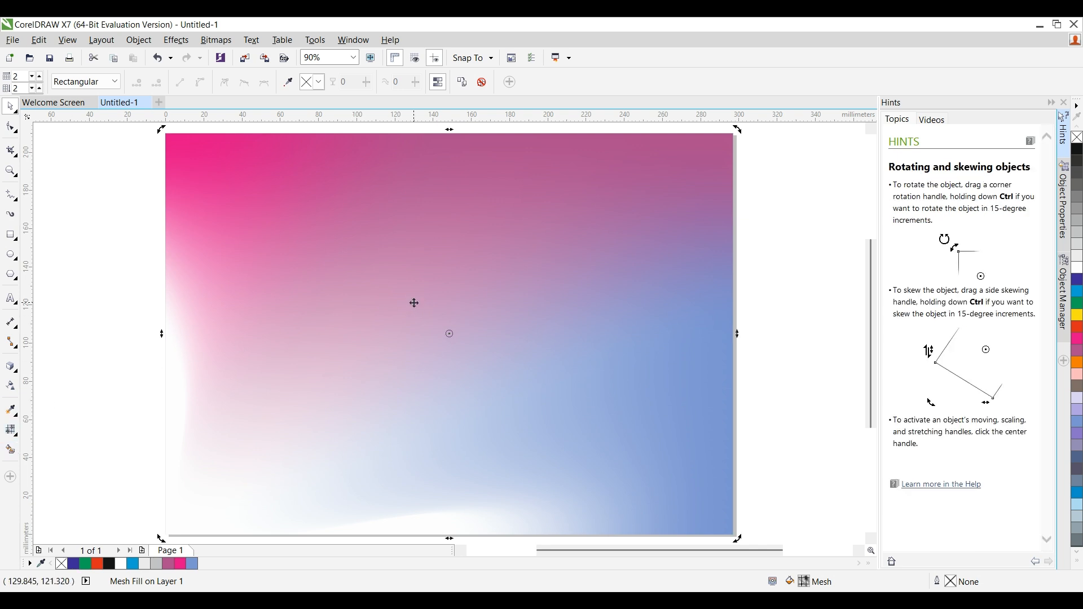
# Delete the mesh-filled rectangle and draw four overlapping rounded rectangles around the page's center, the last about 81 by 84 mm
pyautogui.press('Delete')
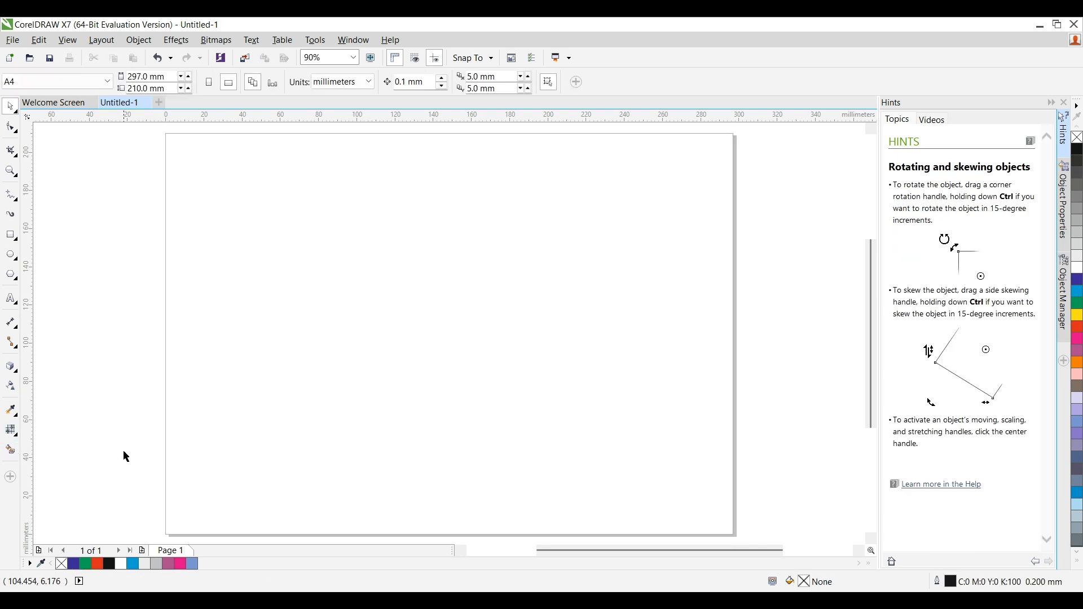
pyautogui.click(10, 235)
pyautogui.moveTo(236, 199); pyautogui.dragTo(418, 345)
pyautogui.moveTo(333, 218); pyautogui.dragTo(543, 434)
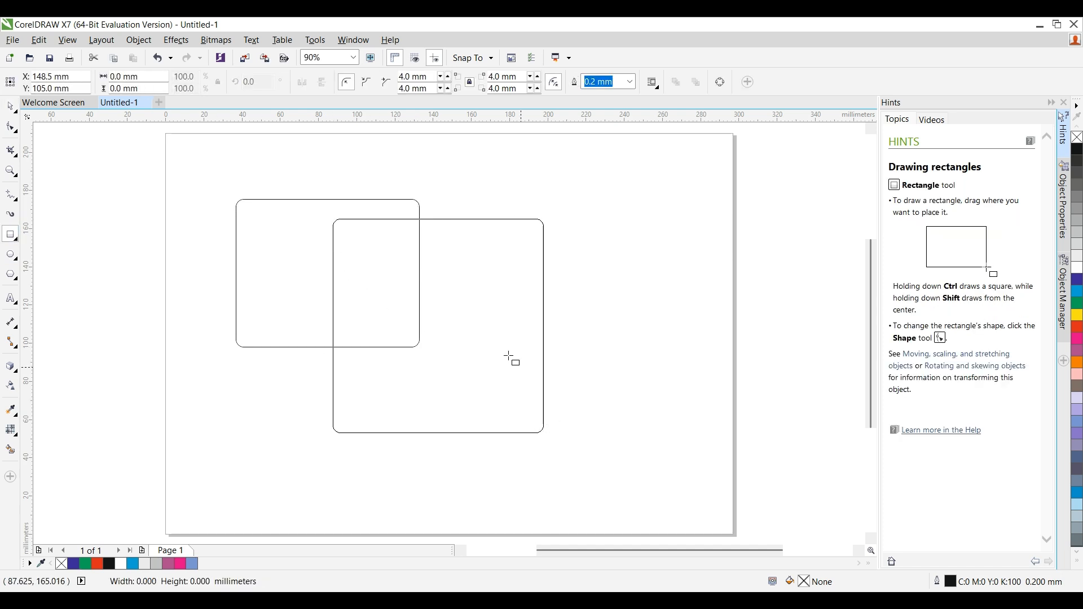
pyautogui.moveTo(342, 257); pyautogui.dragTo(590, 368)
pyautogui.moveTo(387, 297)
pyautogui.mouseDown()
pyautogui.moveTo(537, 431)
pyautogui.moveTo(543, 458)
pyautogui.mouseUp()
pyautogui.click(10, 108)
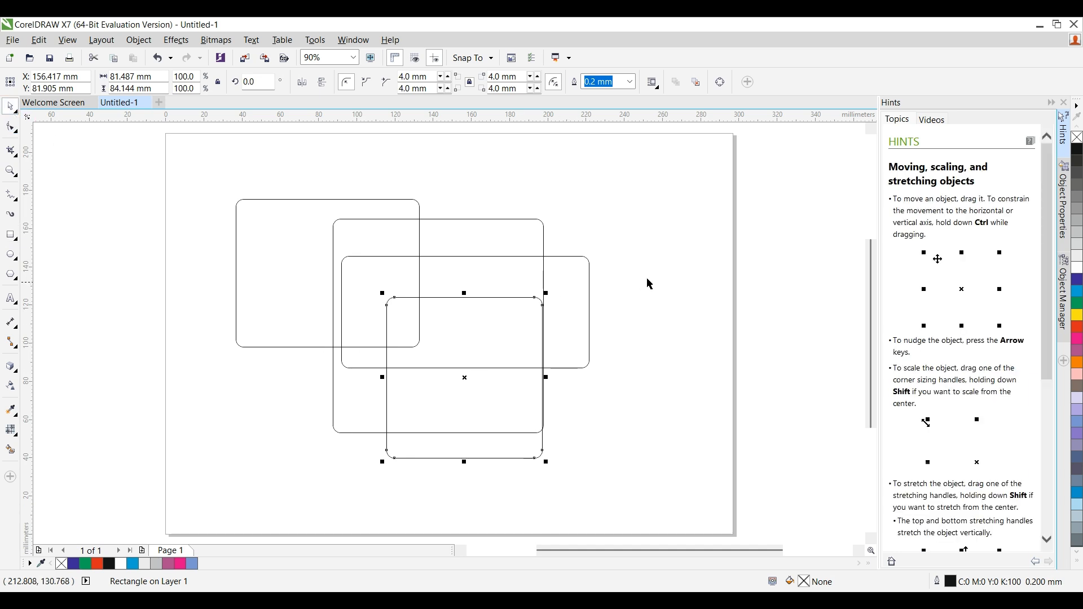
pyautogui.click(404, 308)
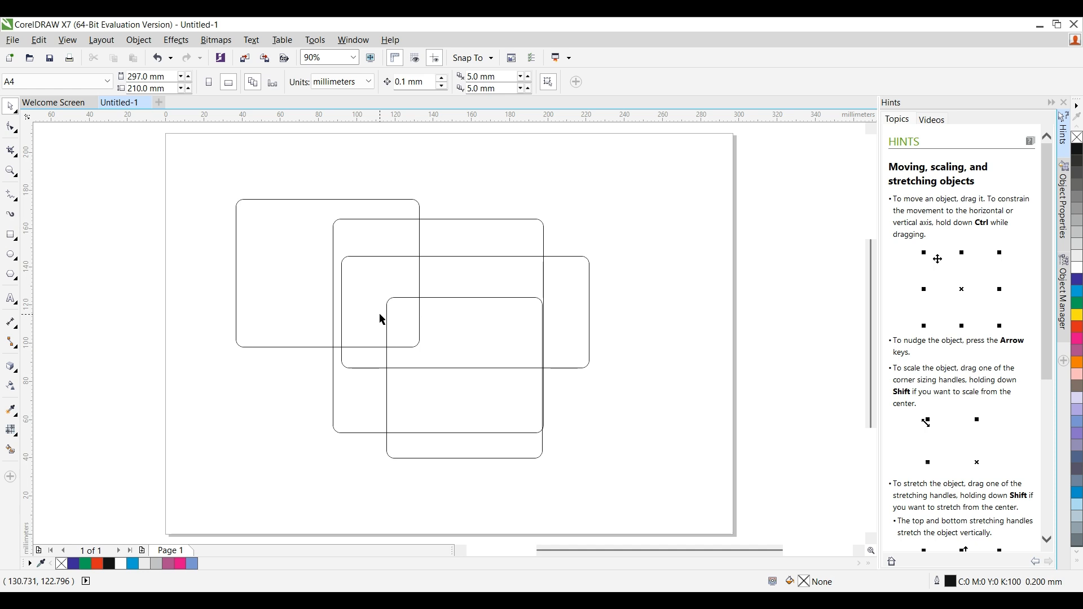
# Smart-fill the area where all four rectangles overlap, and move the filled piece into the empty space right of the rectangles
pyautogui.click(12, 457)
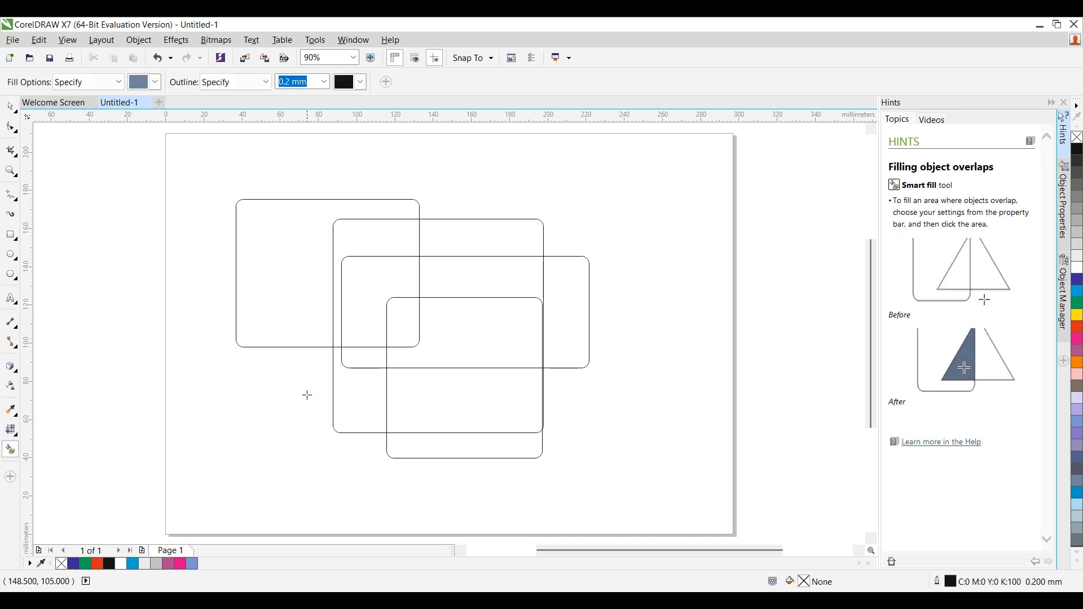
pyautogui.click(406, 321)
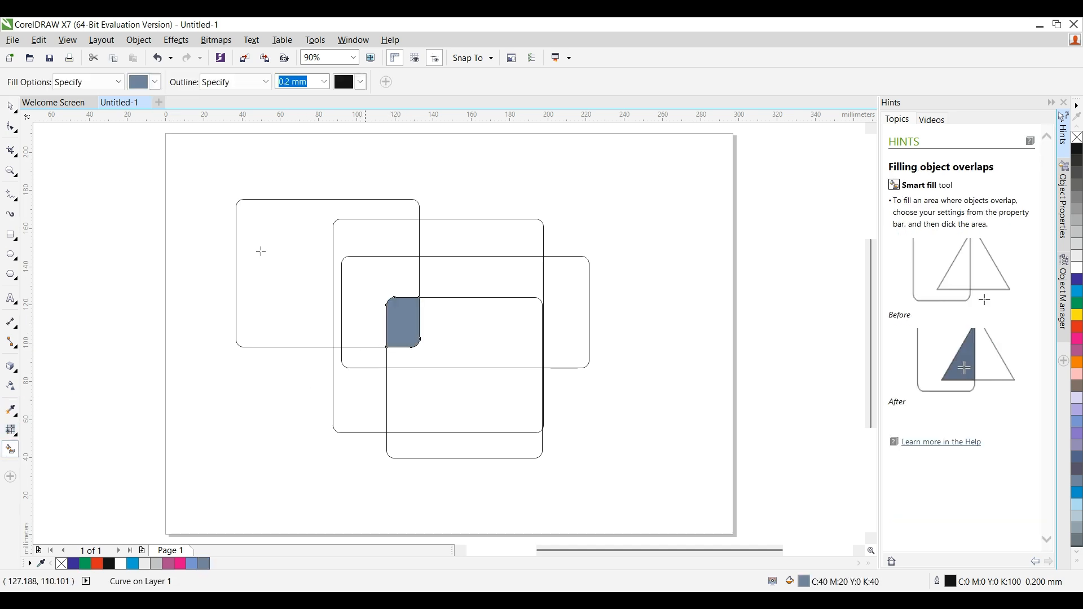
pyautogui.click(14, 104)
pyautogui.moveTo(401, 320); pyautogui.dragTo(650, 321)
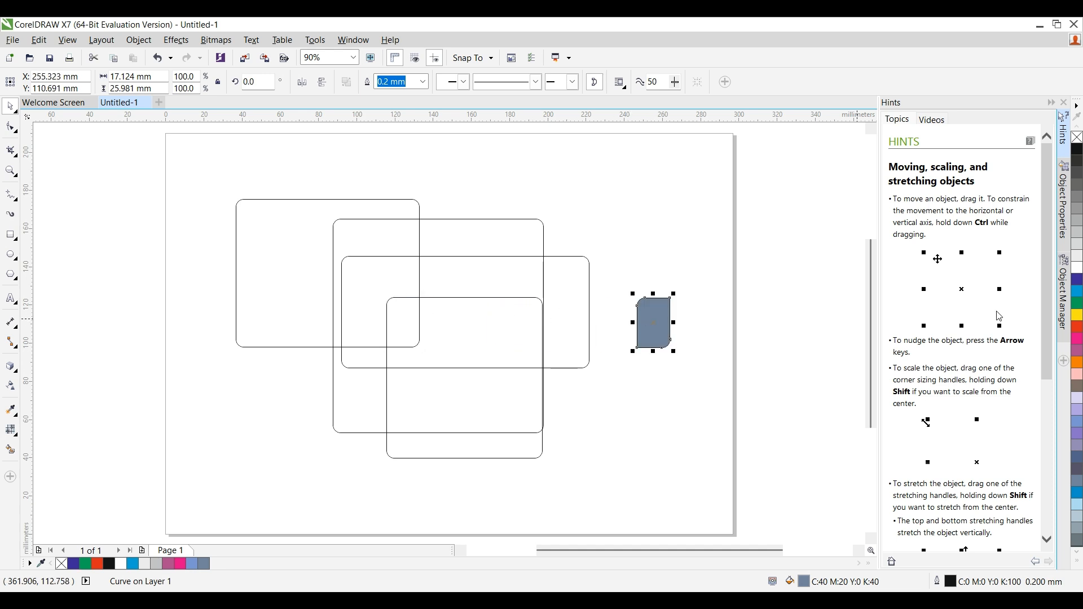
# Recolor the separated piece cyan (C:100 M:0 Y:0 K:0) and move it back over its original overlap area
pyautogui.click(1079, 291)
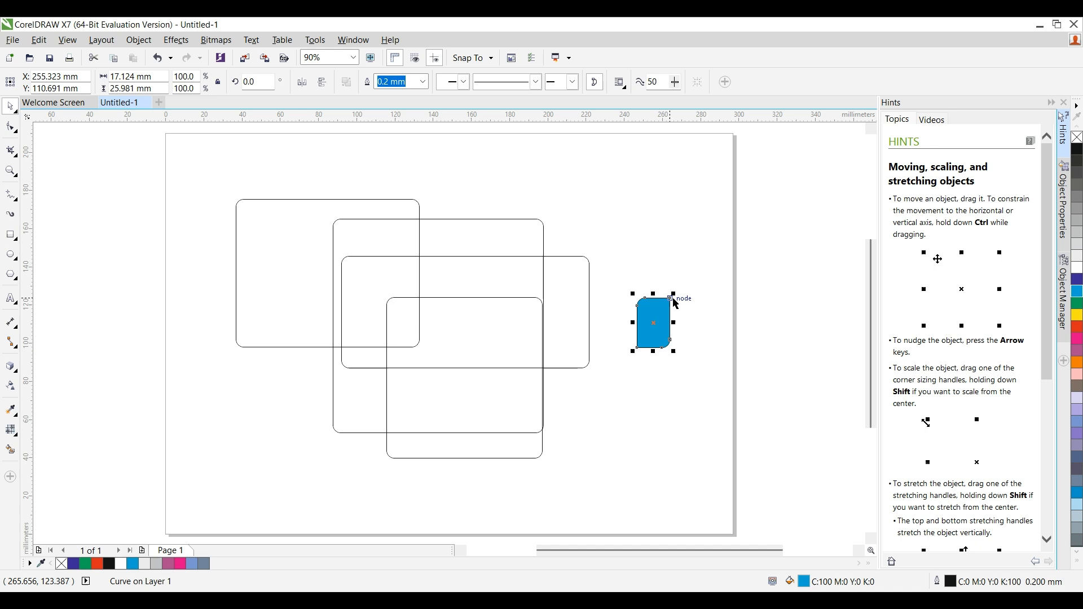
pyautogui.moveTo(672, 319); pyautogui.dragTo(419, 319)
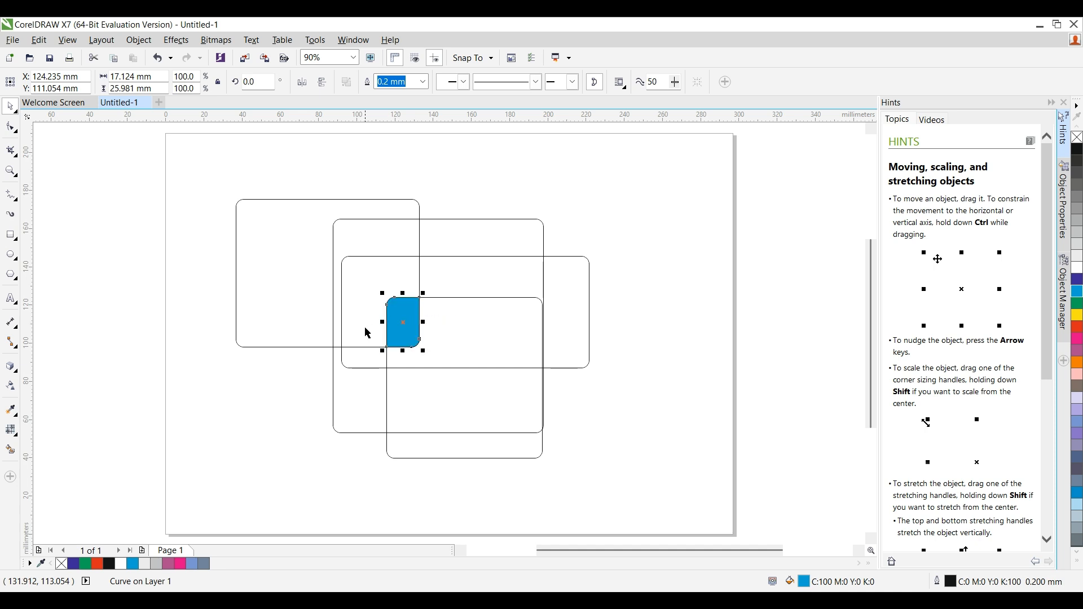
# Move the cyan piece right and down out of the overlap, and reposition it slightly up and to the left
pyautogui.scroll(3, 426, 309)
pyautogui.moveTo(333, 335); pyautogui.dragTo(602, 376)
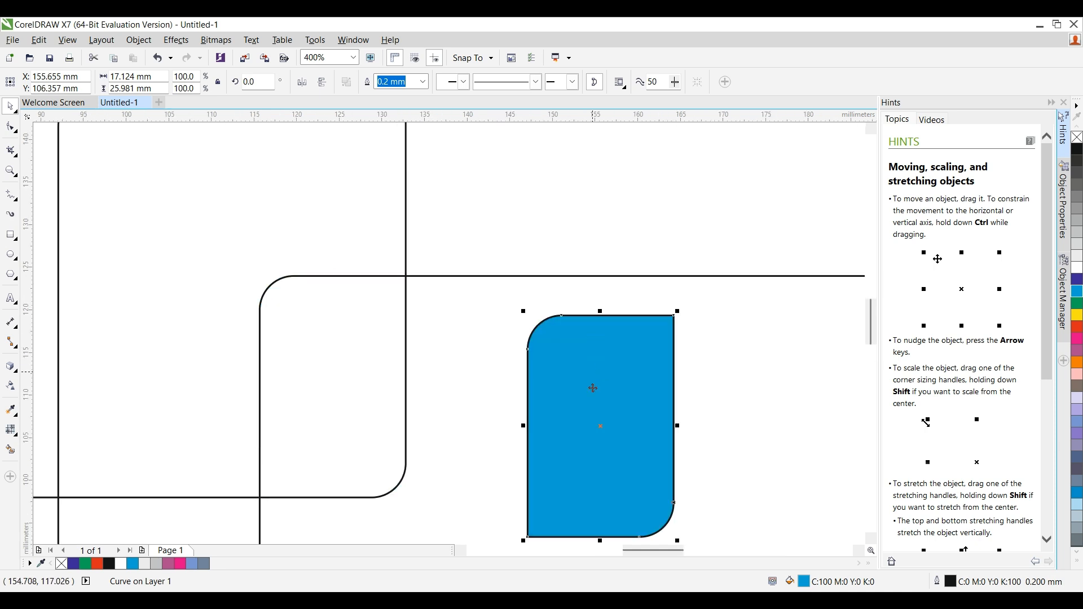
pyautogui.moveTo(592, 416); pyautogui.dragTo(573, 343)
pyautogui.scroll(-4, 573, 344)
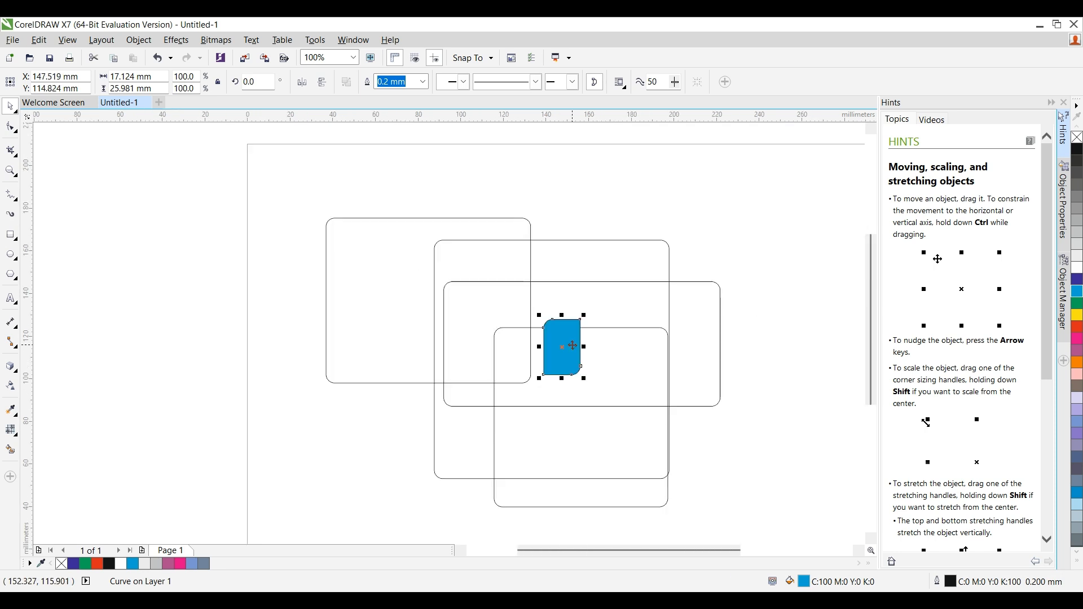
# Delete the cyan piece and all four rectangles from the page
pyautogui.press('F10')
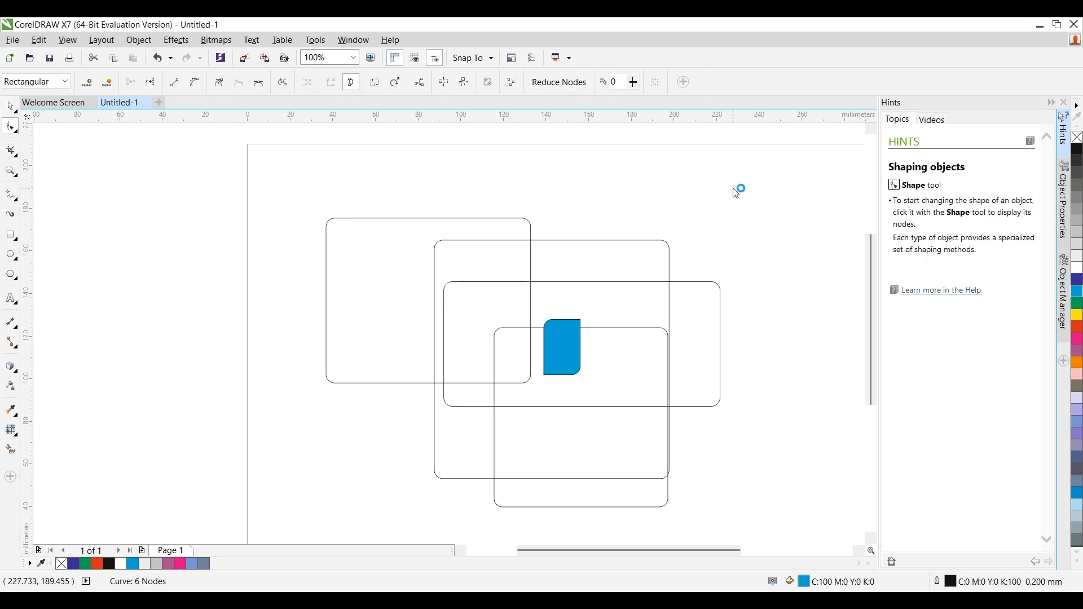
pyautogui.press('Delete')
pyautogui.hotkey('ctrl', 'a')
pyautogui.press('Delete')
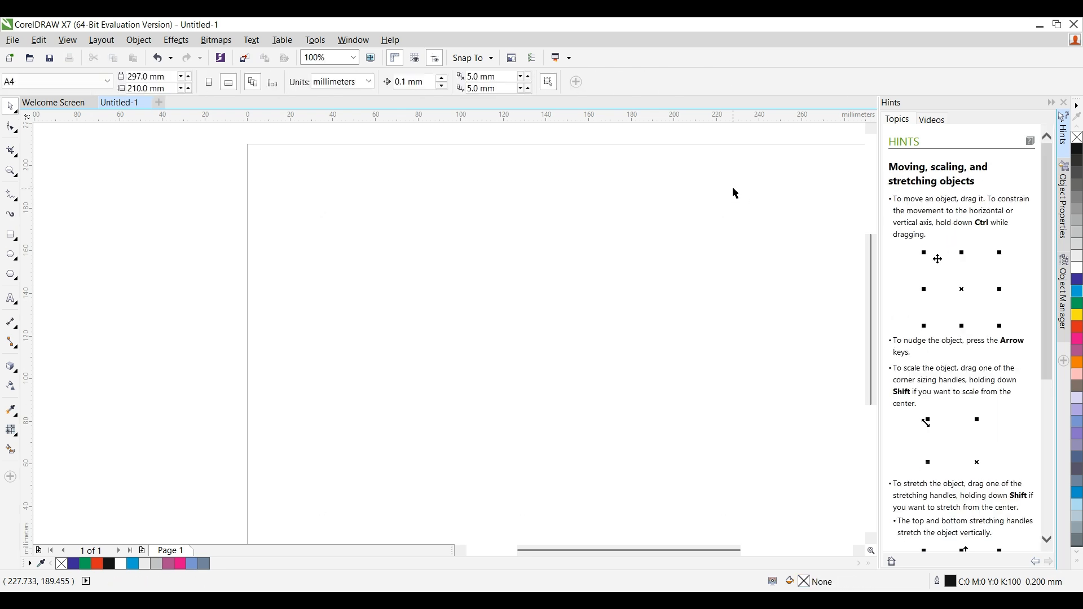
pyautogui.scroll(-2, 736, 194)
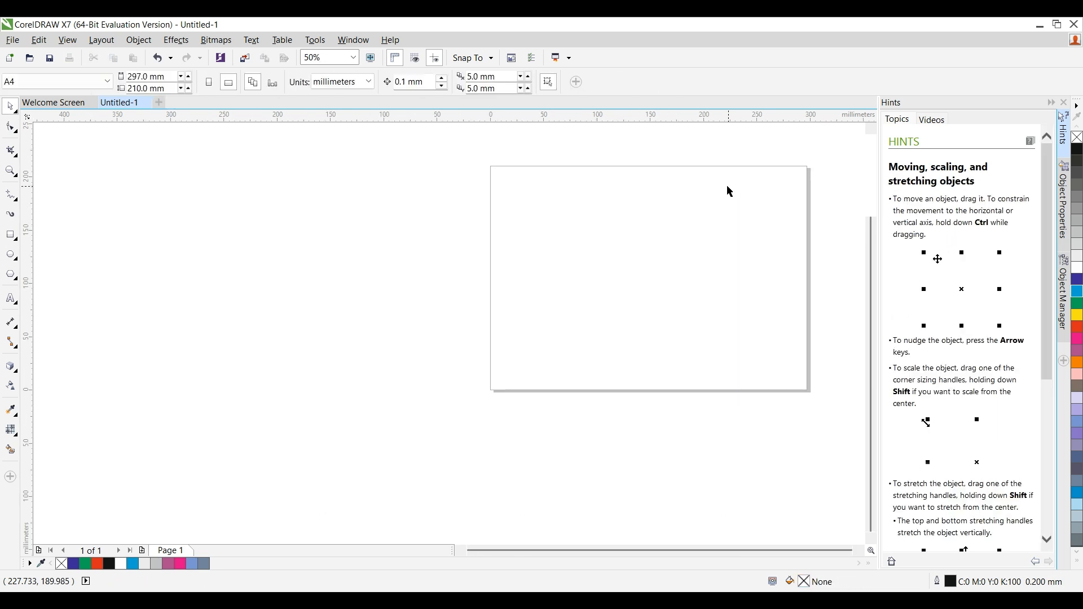